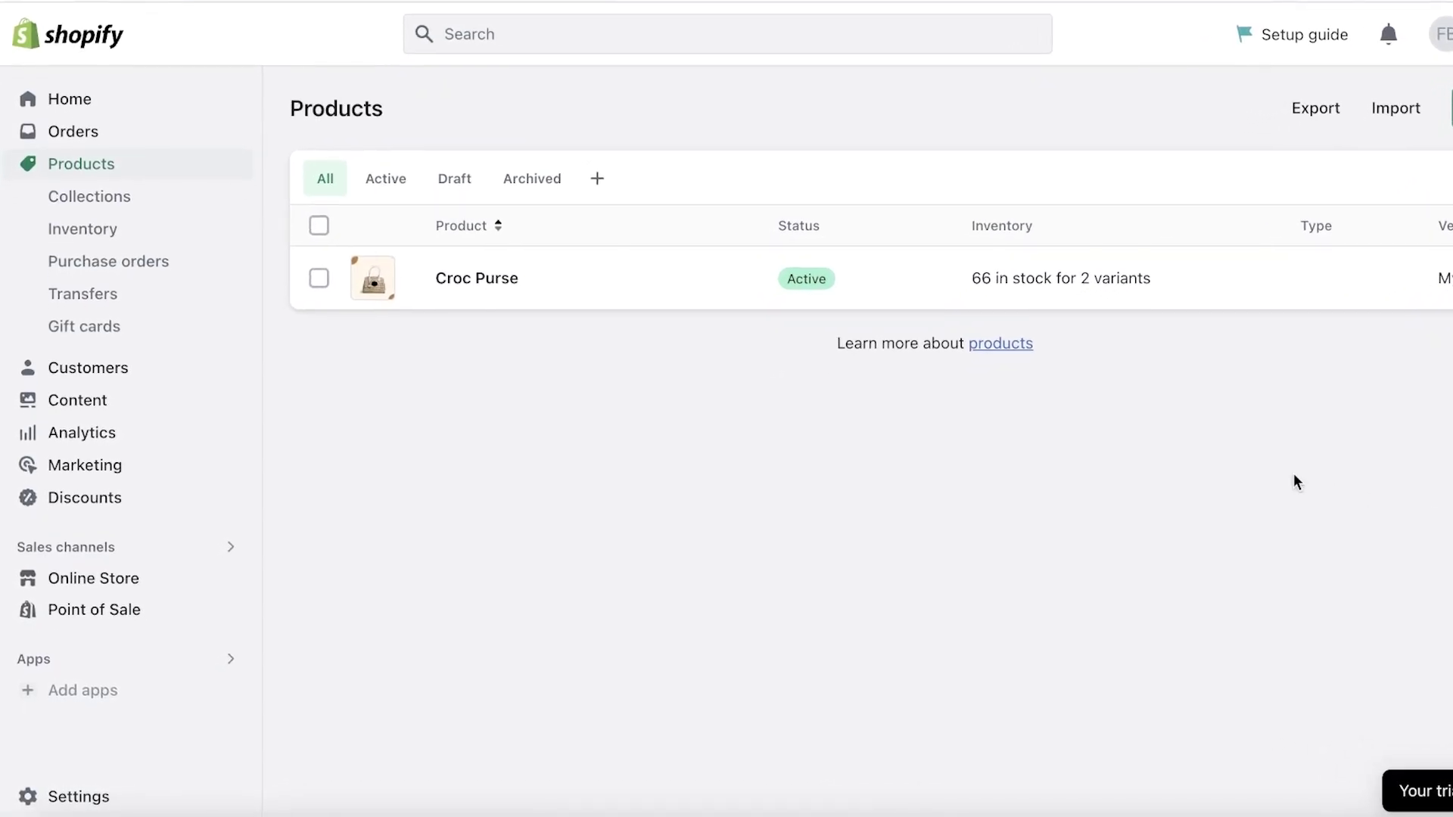
From Apps and sales channels settings, search the Shopify App Store for 'shopify'
click(101, 799)
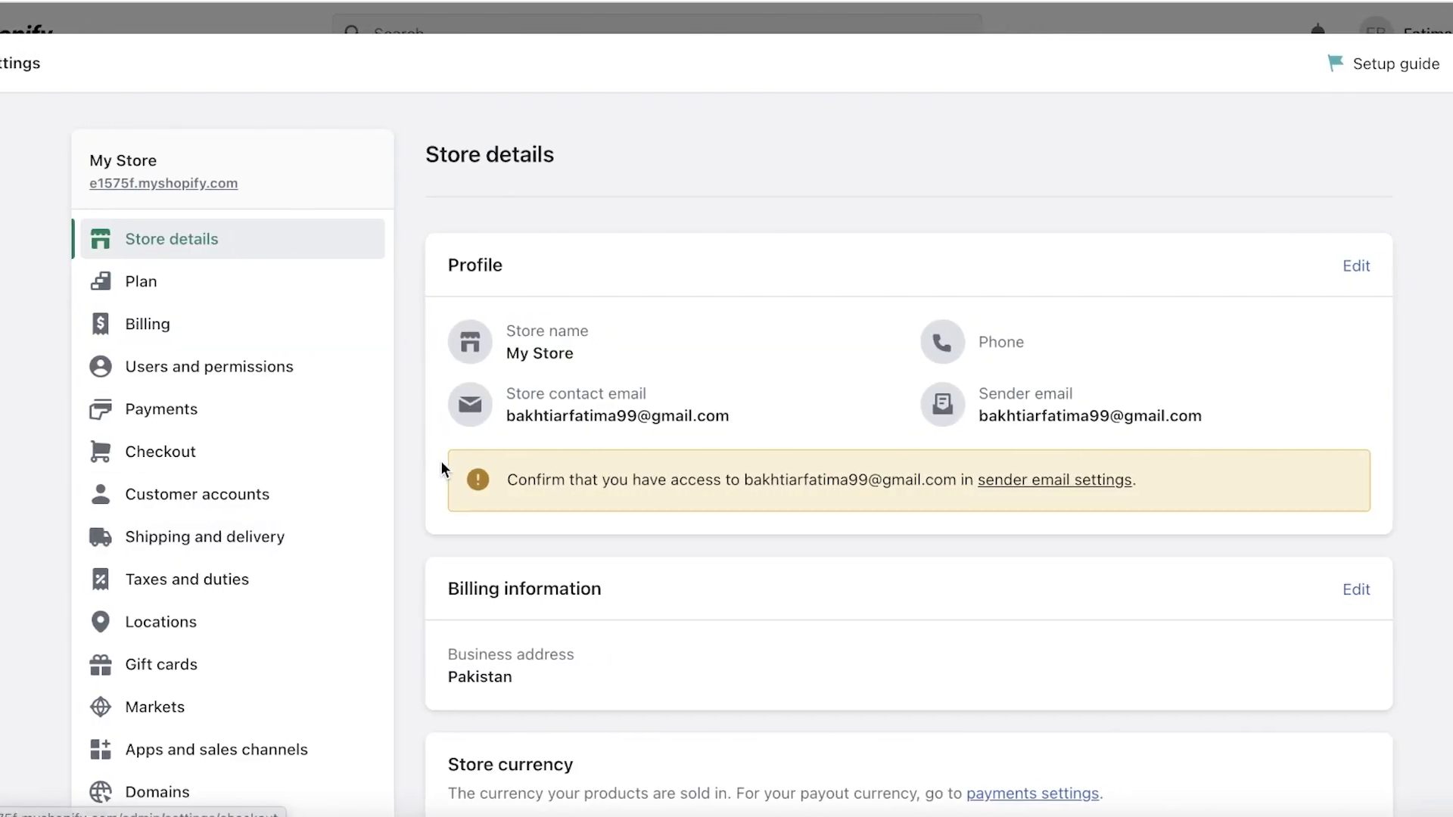
click(205, 749)
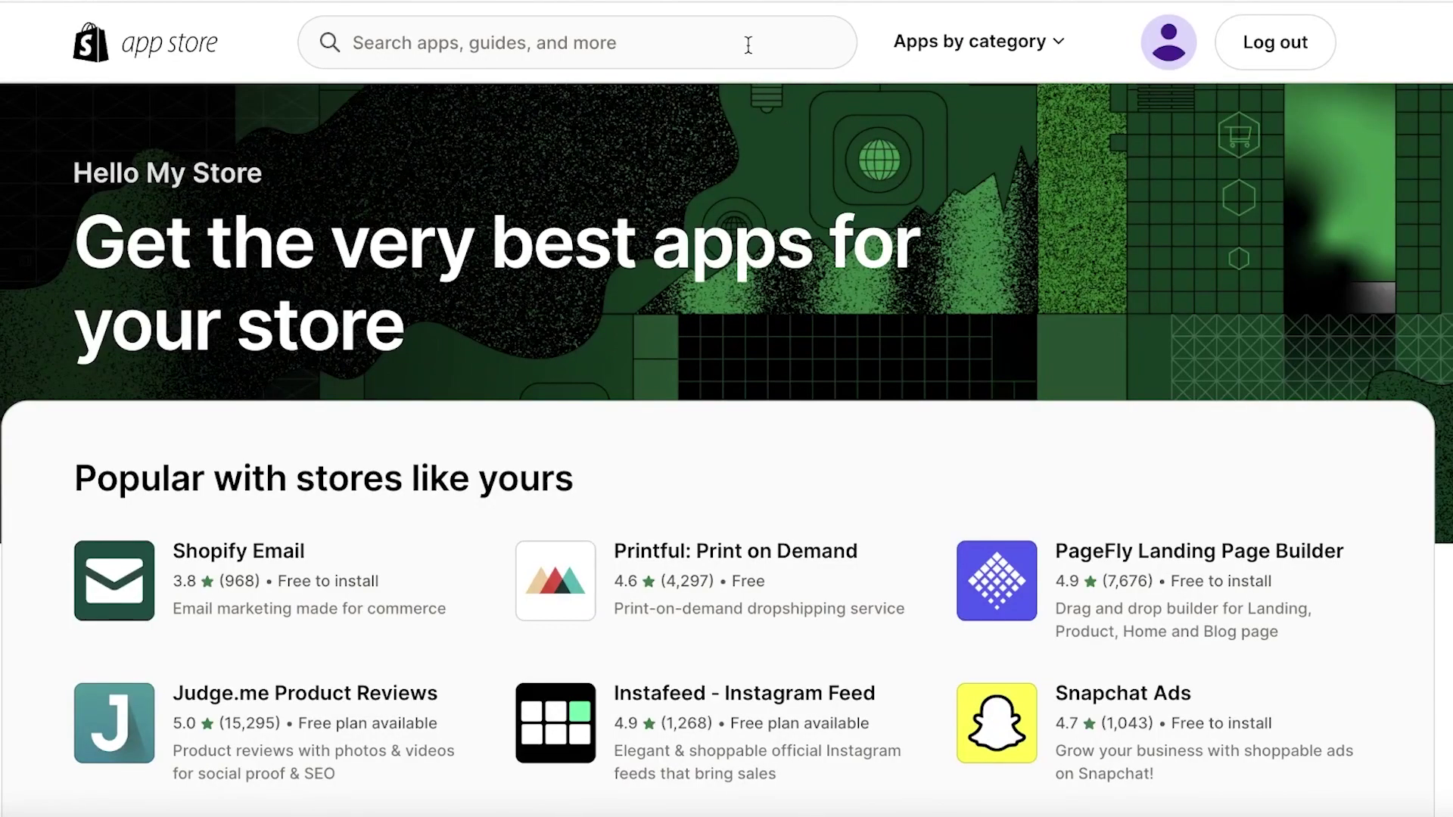
click(748, 44)
click(686, 99)
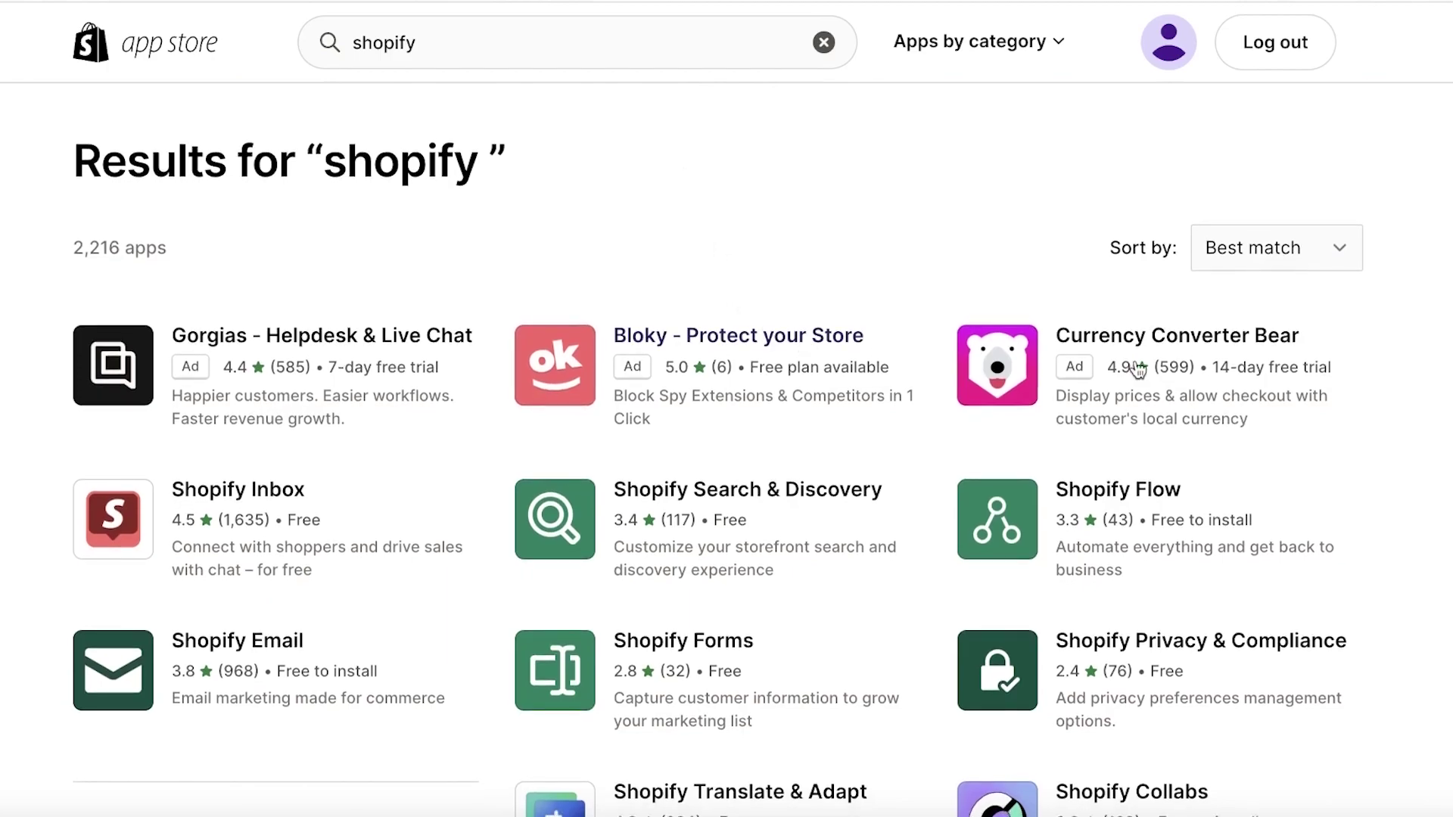
Open the Shopify Search & Discovery listing and choose Add app
scroll(999, 370, down, 1)
scroll(1148, 602, down, 3)
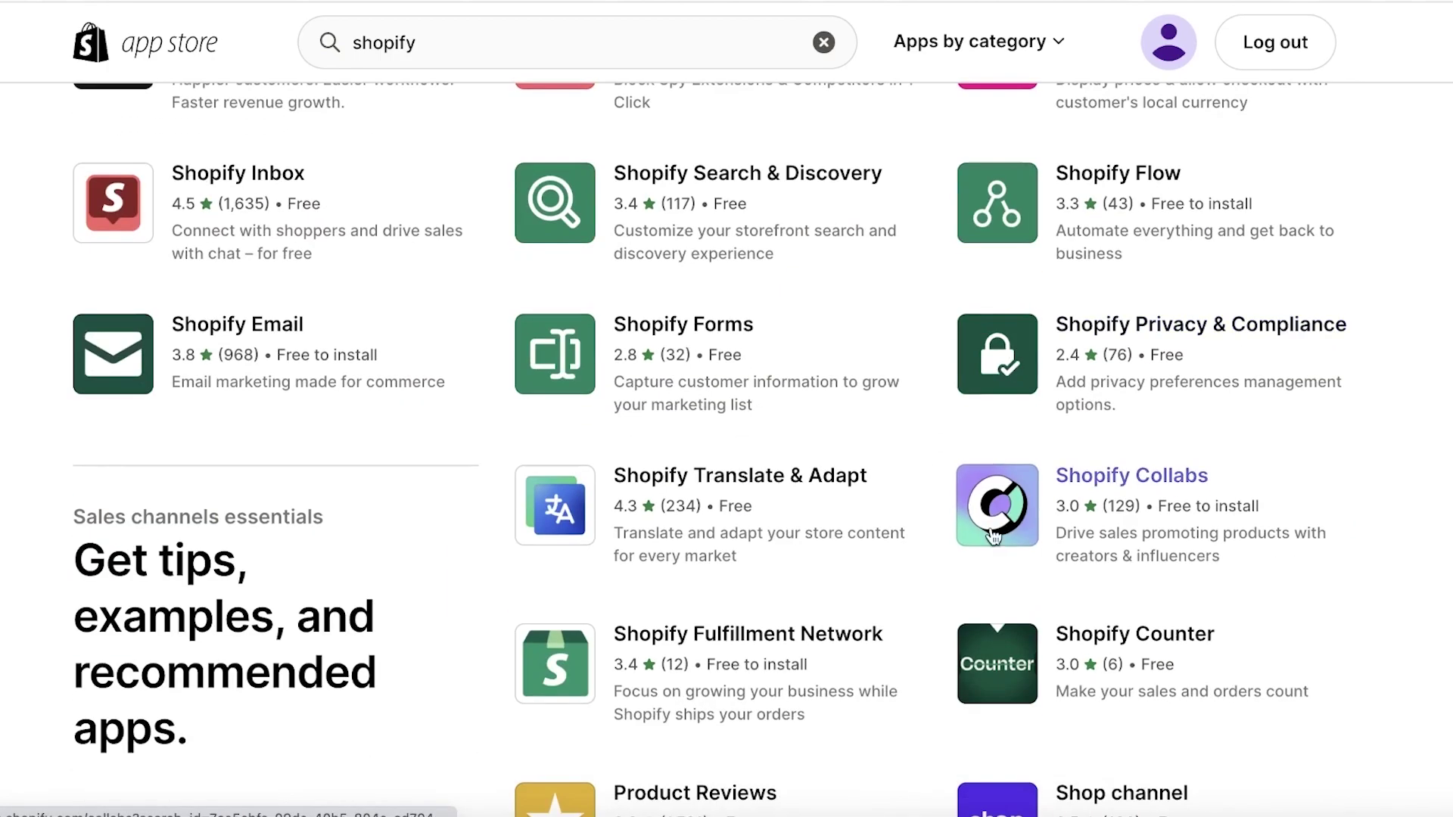
scroll(810, 316, up, 1)
click(811, 316)
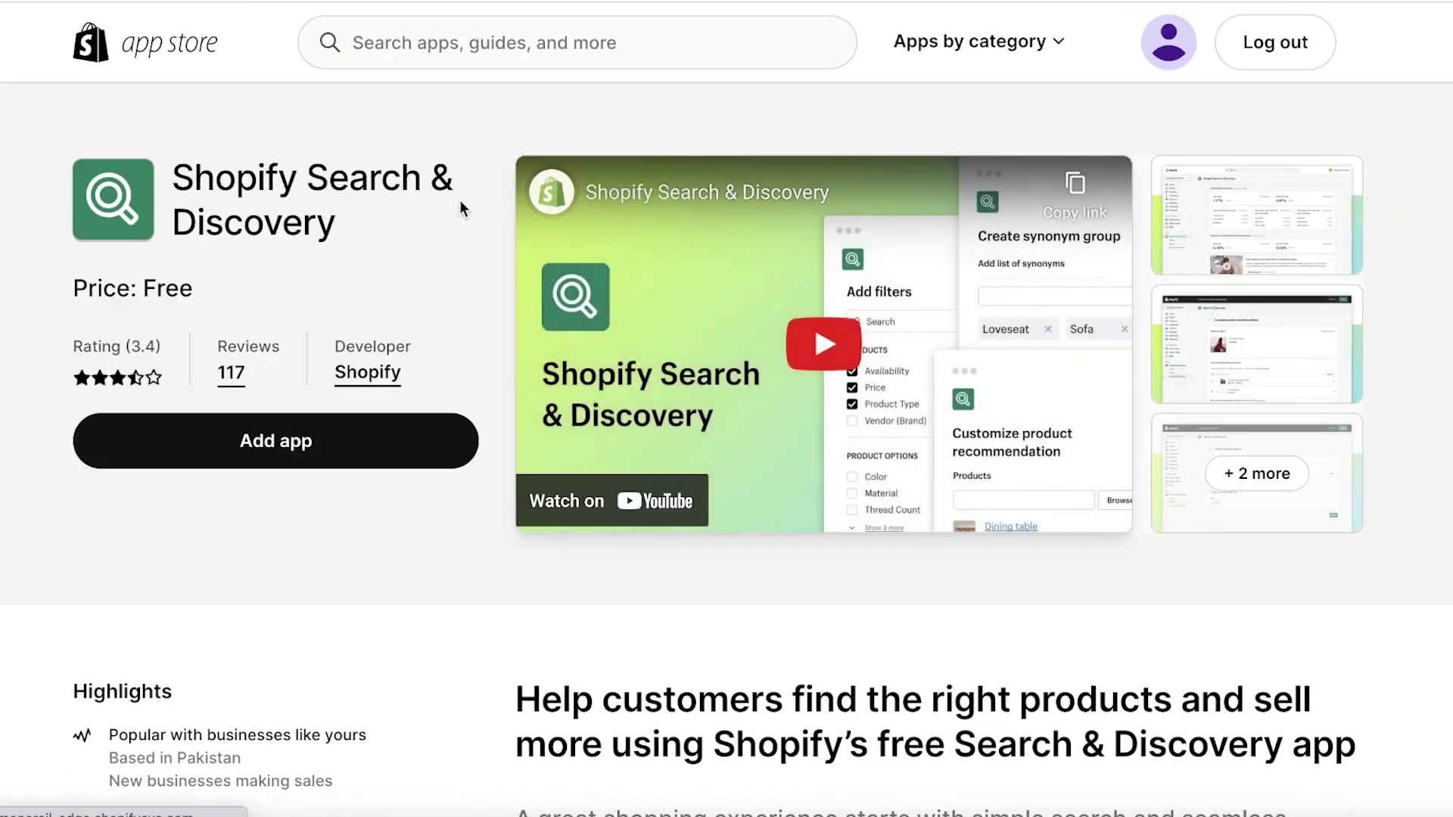
click(349, 458)
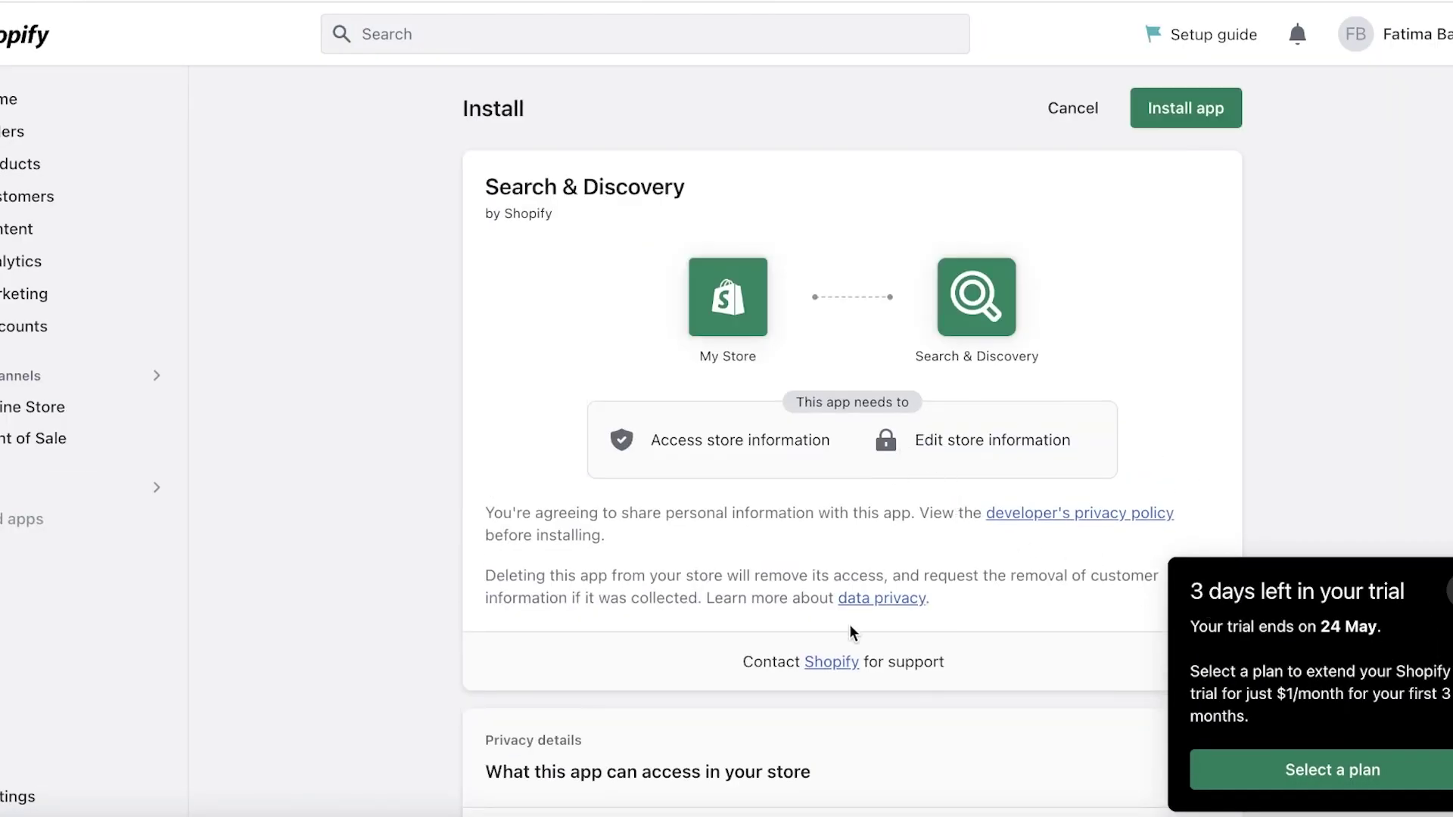
Install Search & Discovery, pin it to the admin sidebar, and browse its performance dashboard
click(1169, 106)
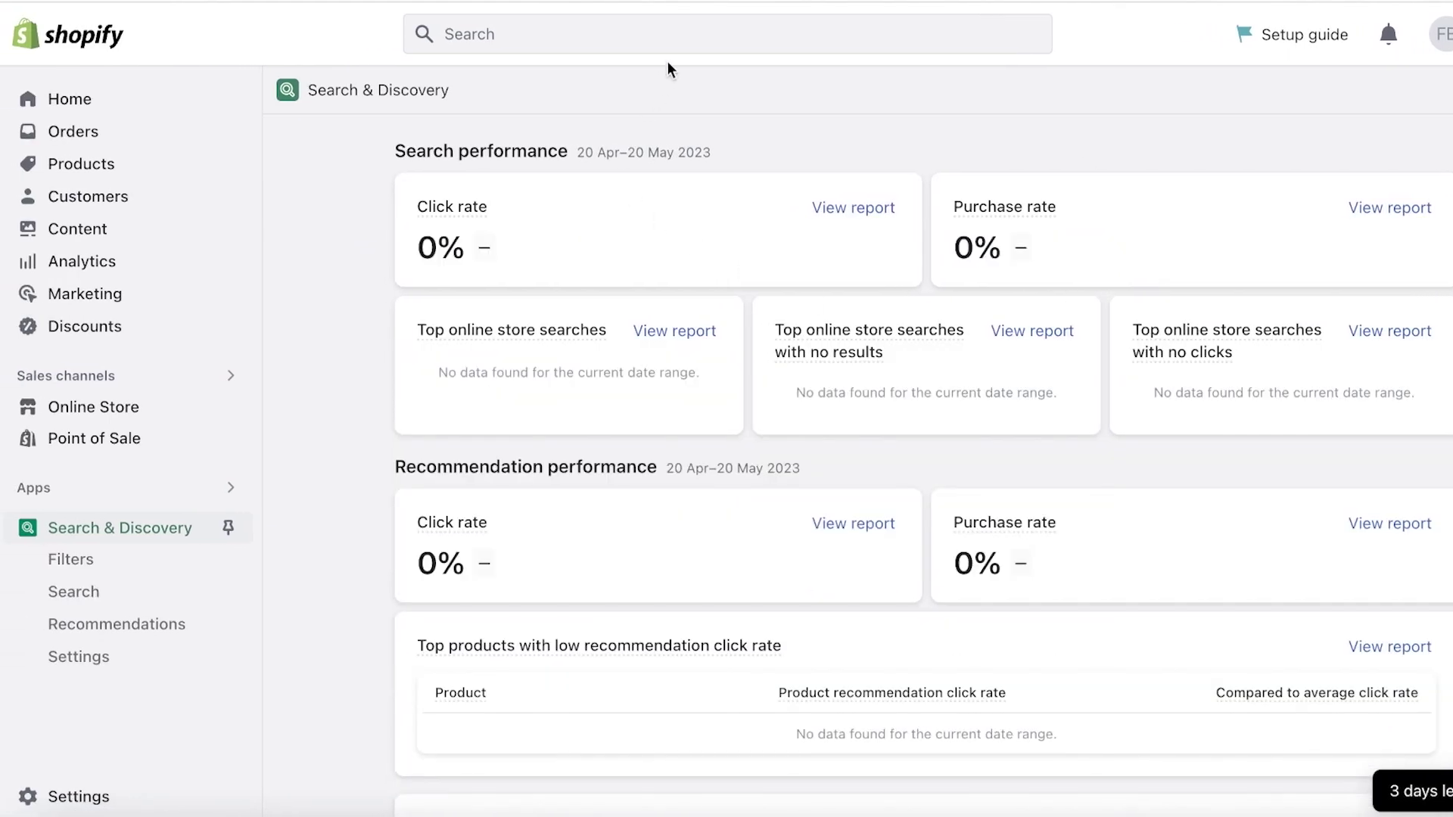
click(227, 528)
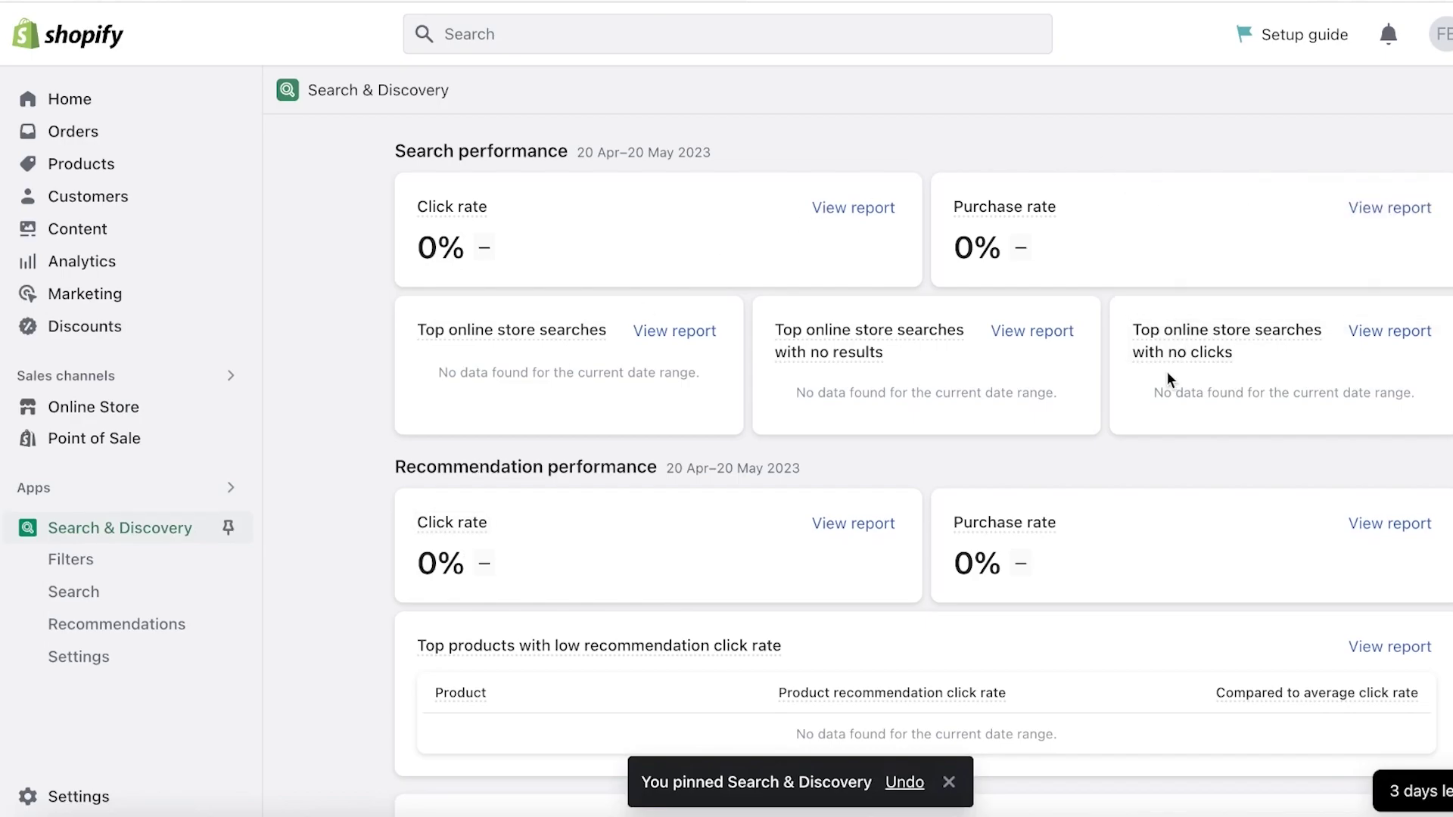
scroll(911, 220, down, 3)
scroll(917, 229, up, 3)
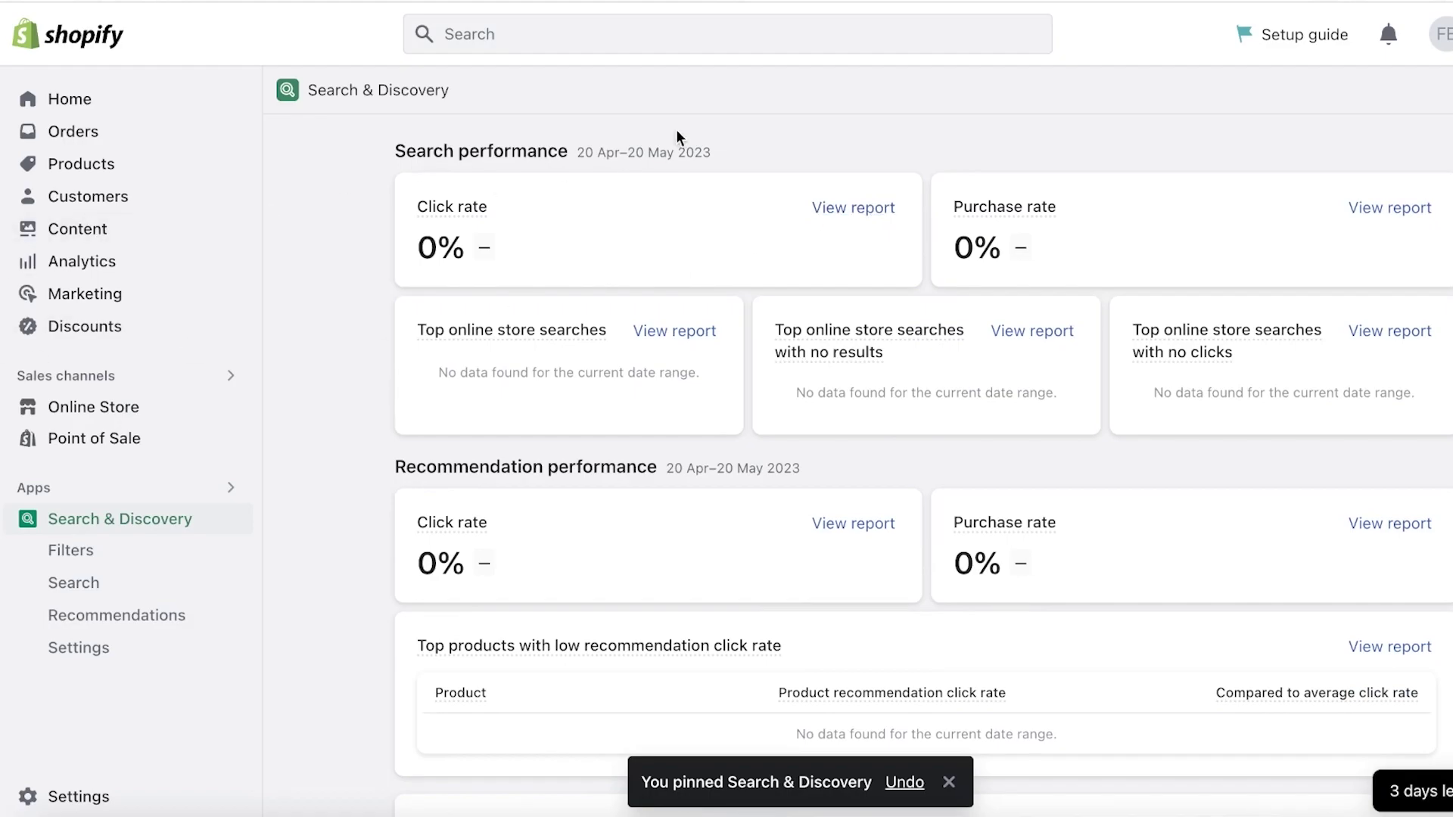
scroll(899, 234, down, 3)
scroll(905, 239, up, 3)
scroll(896, 248, down, 8)
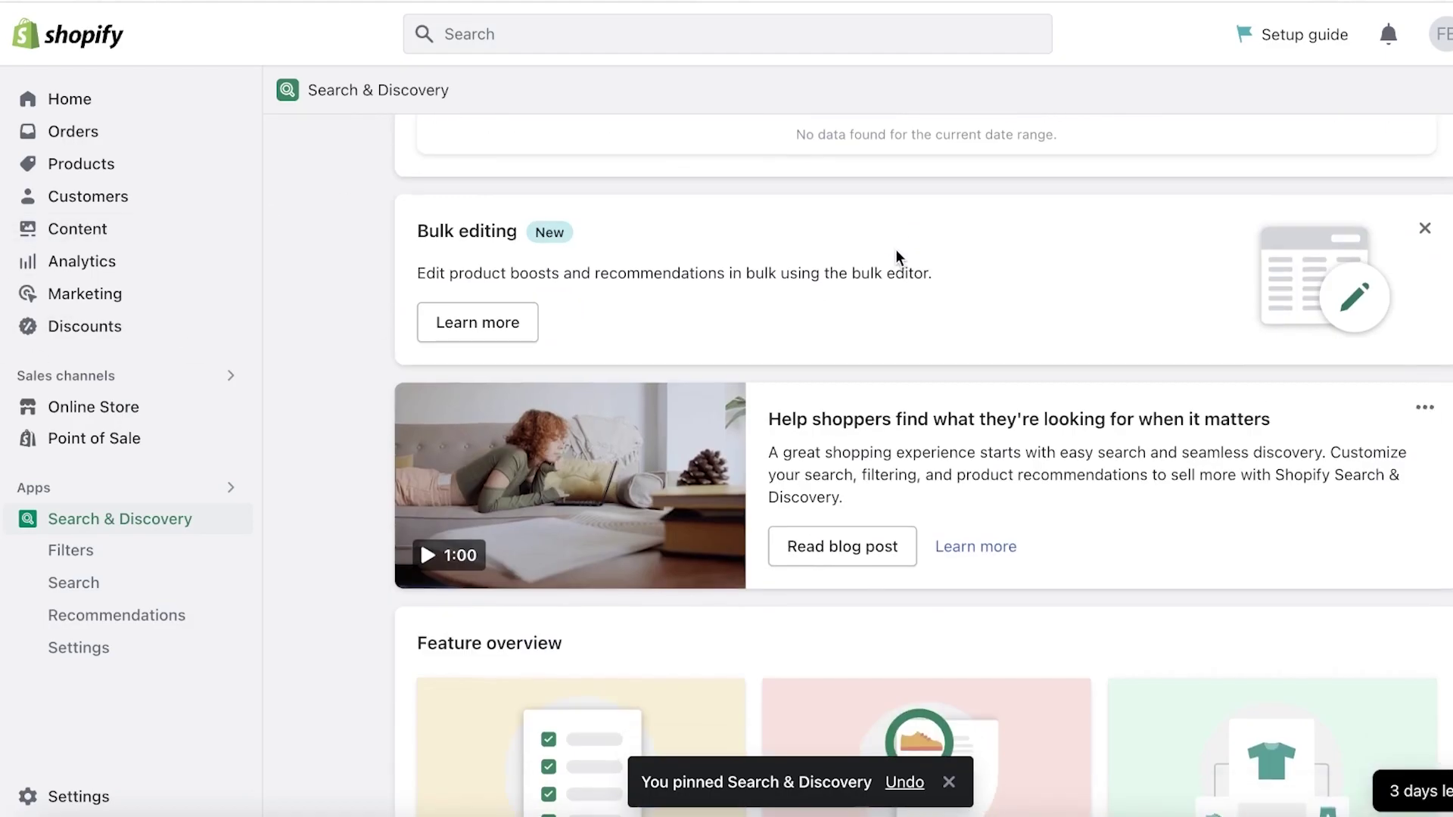
scroll(956, 339, down, 7)
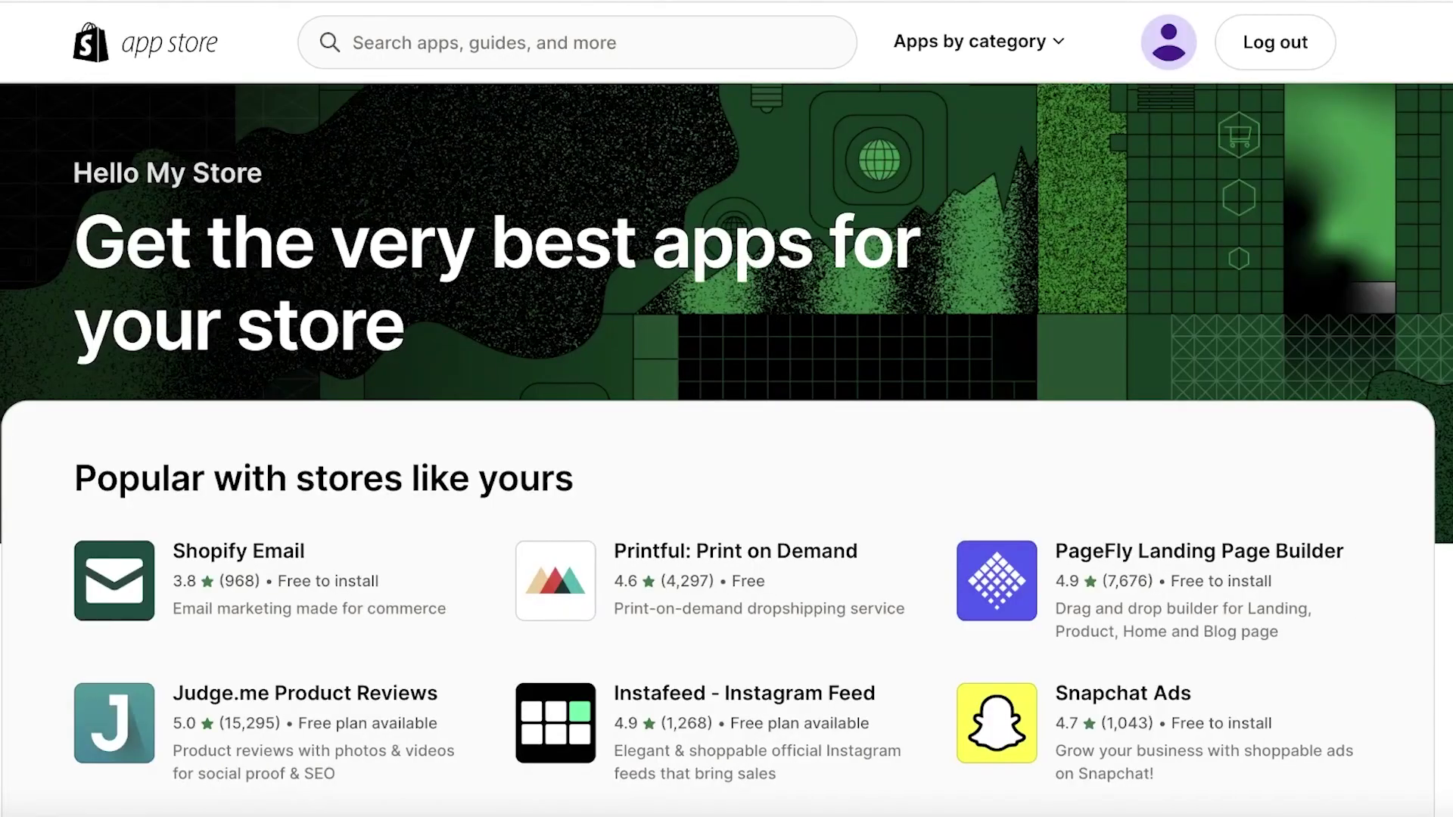
Search the App Store for 'shopify' and reopen the Search & Discovery listing, now marked Installed
scroll(454, 639, down, 1)
click(489, 34)
click(435, 114)
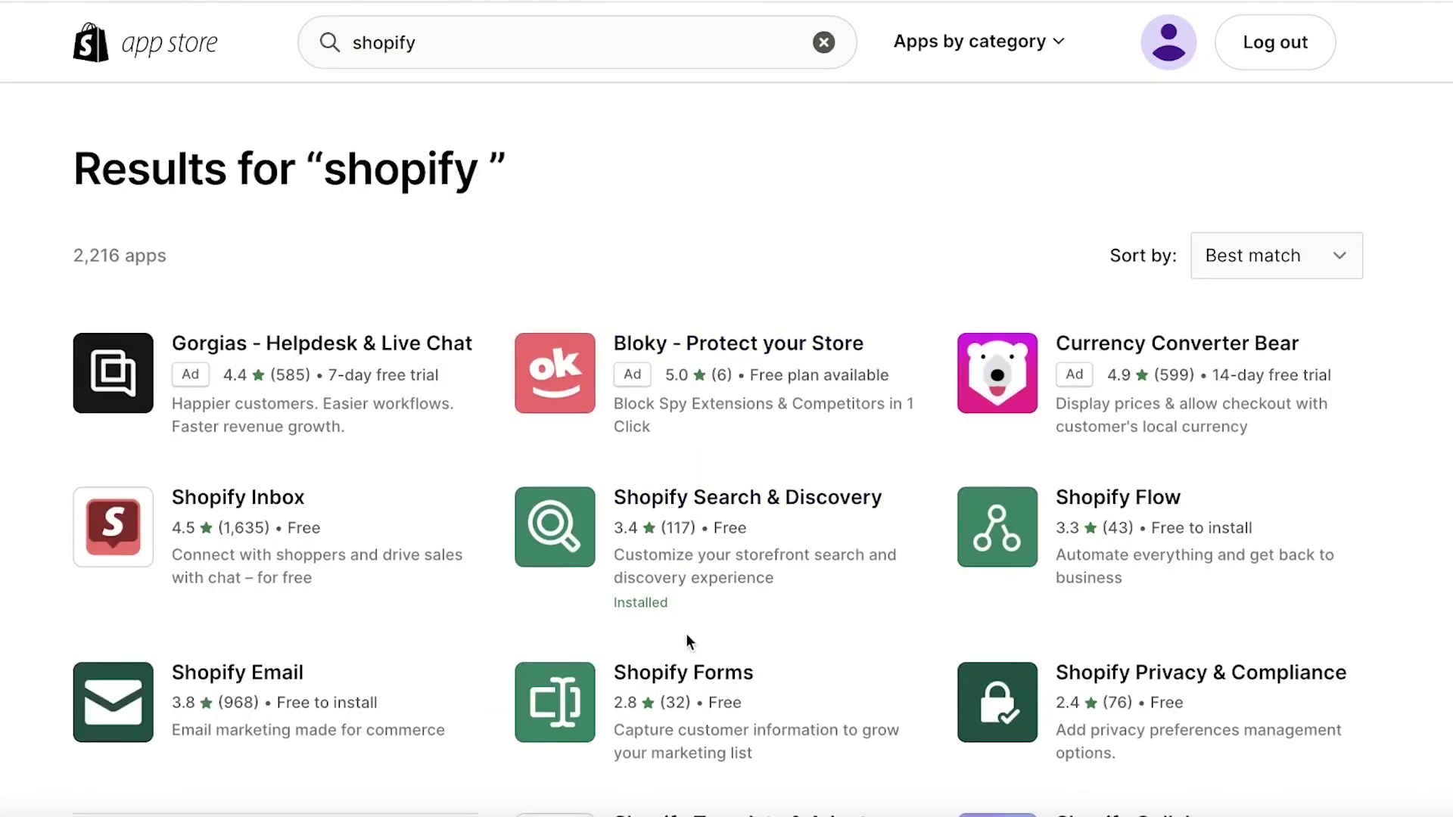
click(687, 606)
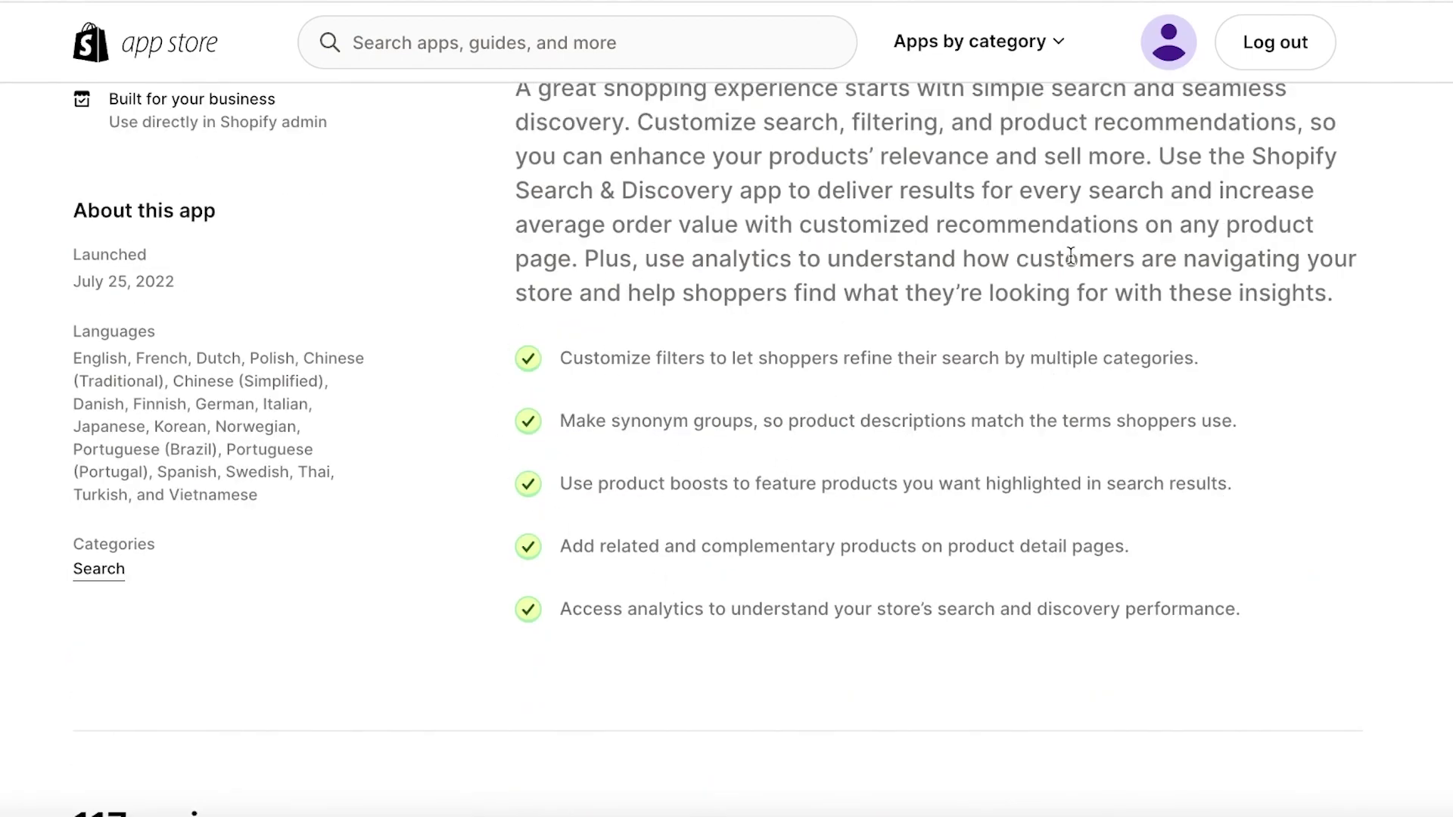
Scroll through the listing's features and return to the app's performance dashboard
scroll(1071, 256, down, 1)
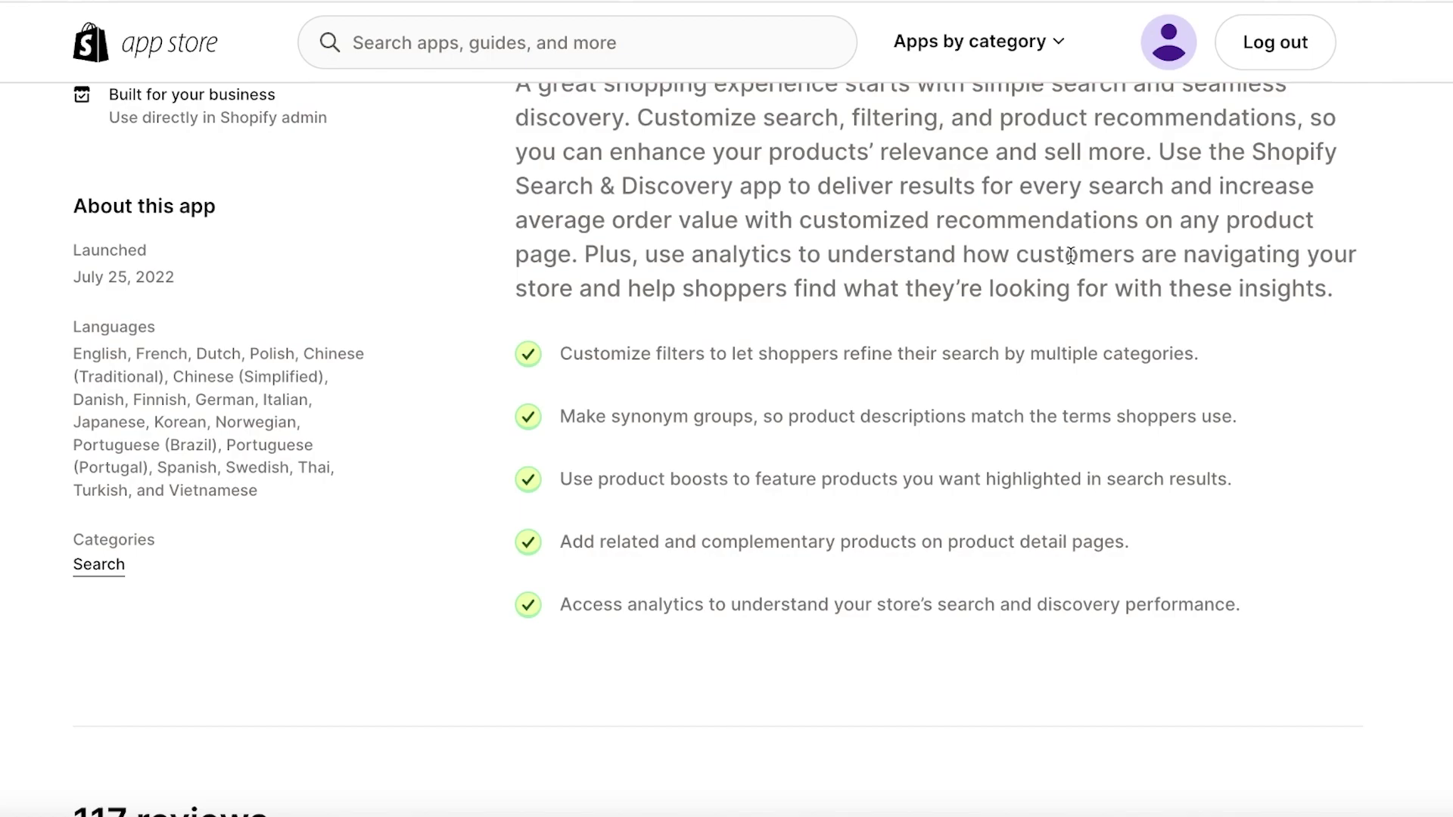
scroll(1070, 261, down, 1)
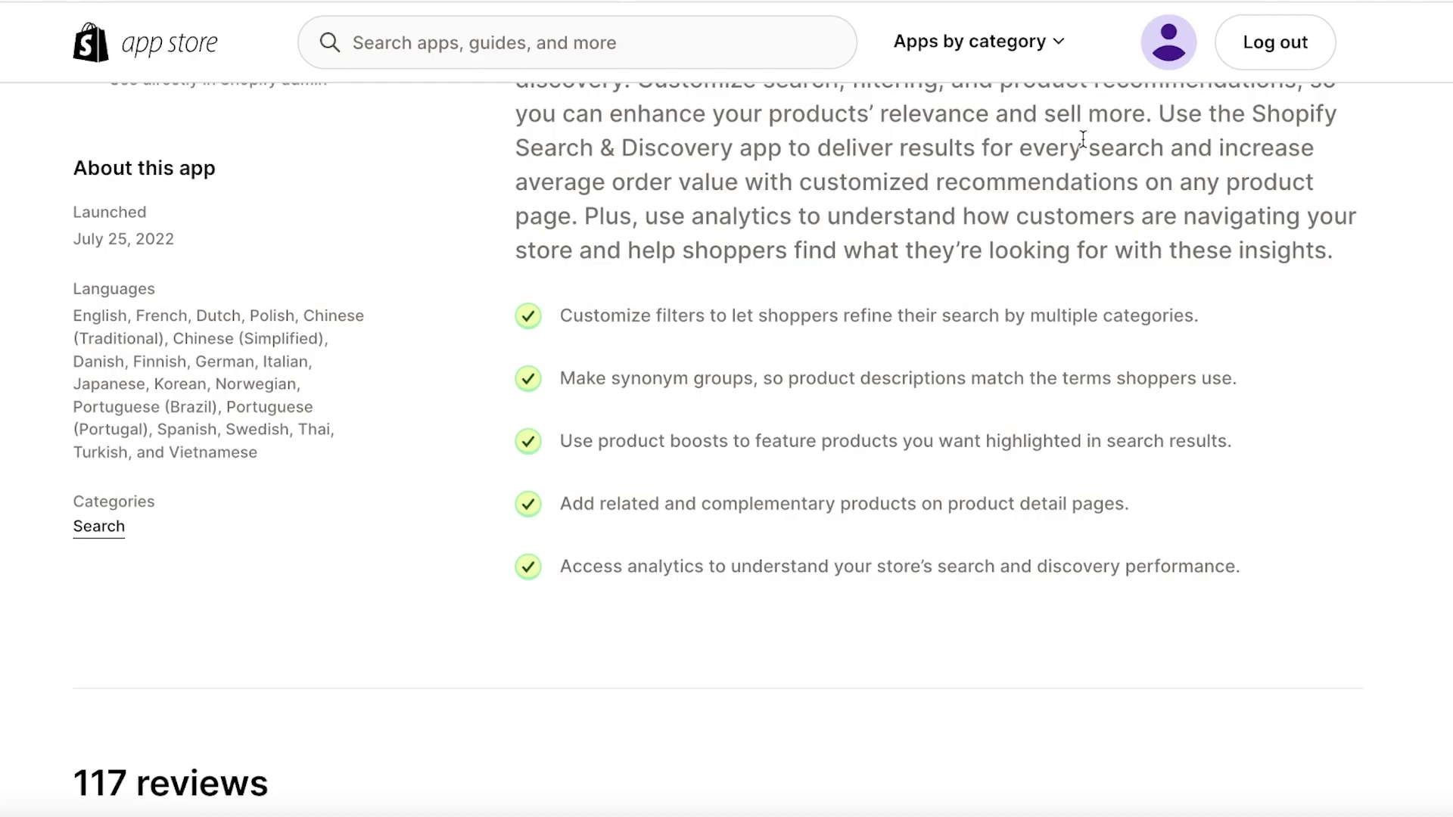
scroll(1083, 140, up, 10)
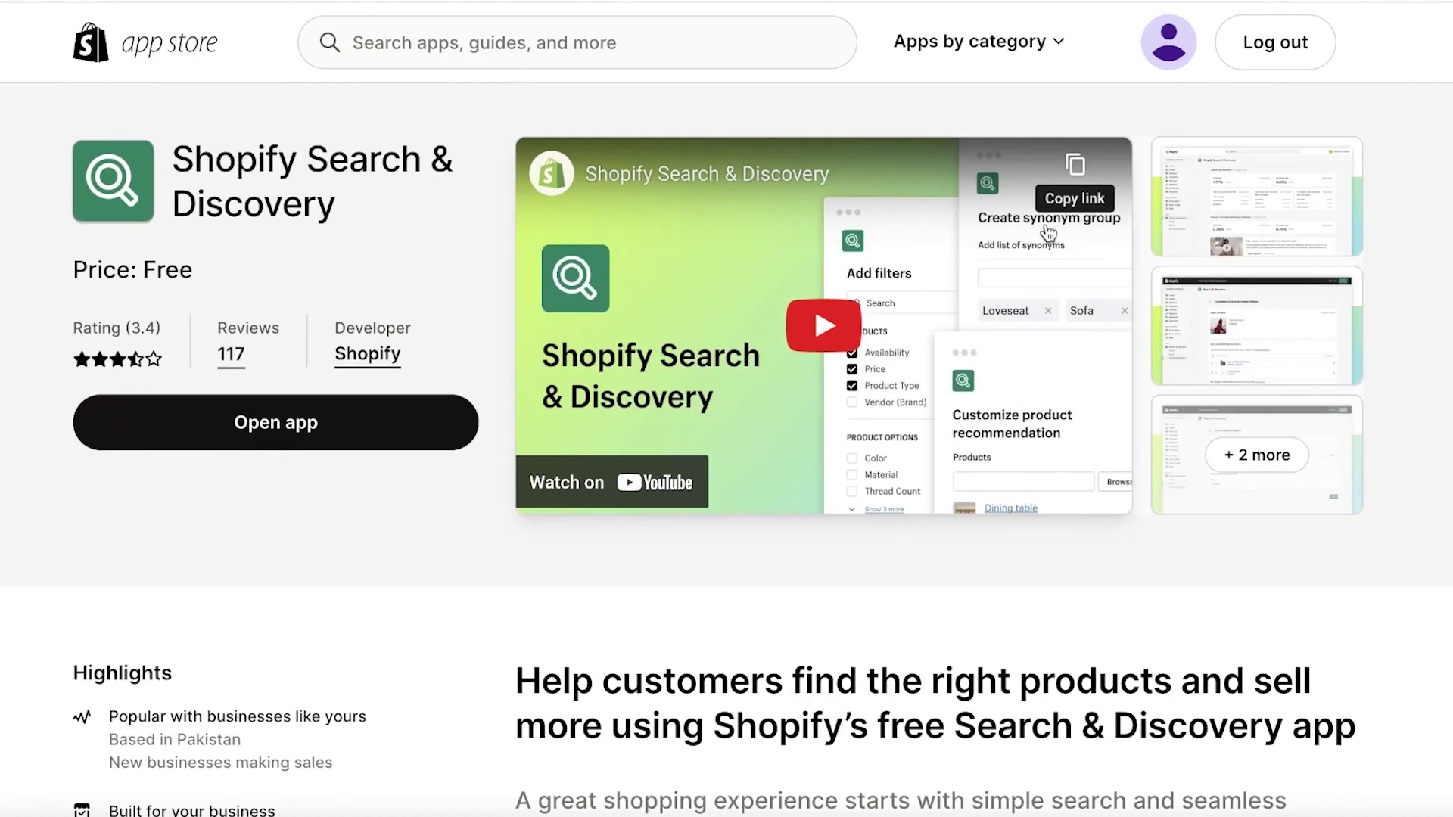
scroll(1048, 233, down, 6)
scroll(946, 323, down, 4)
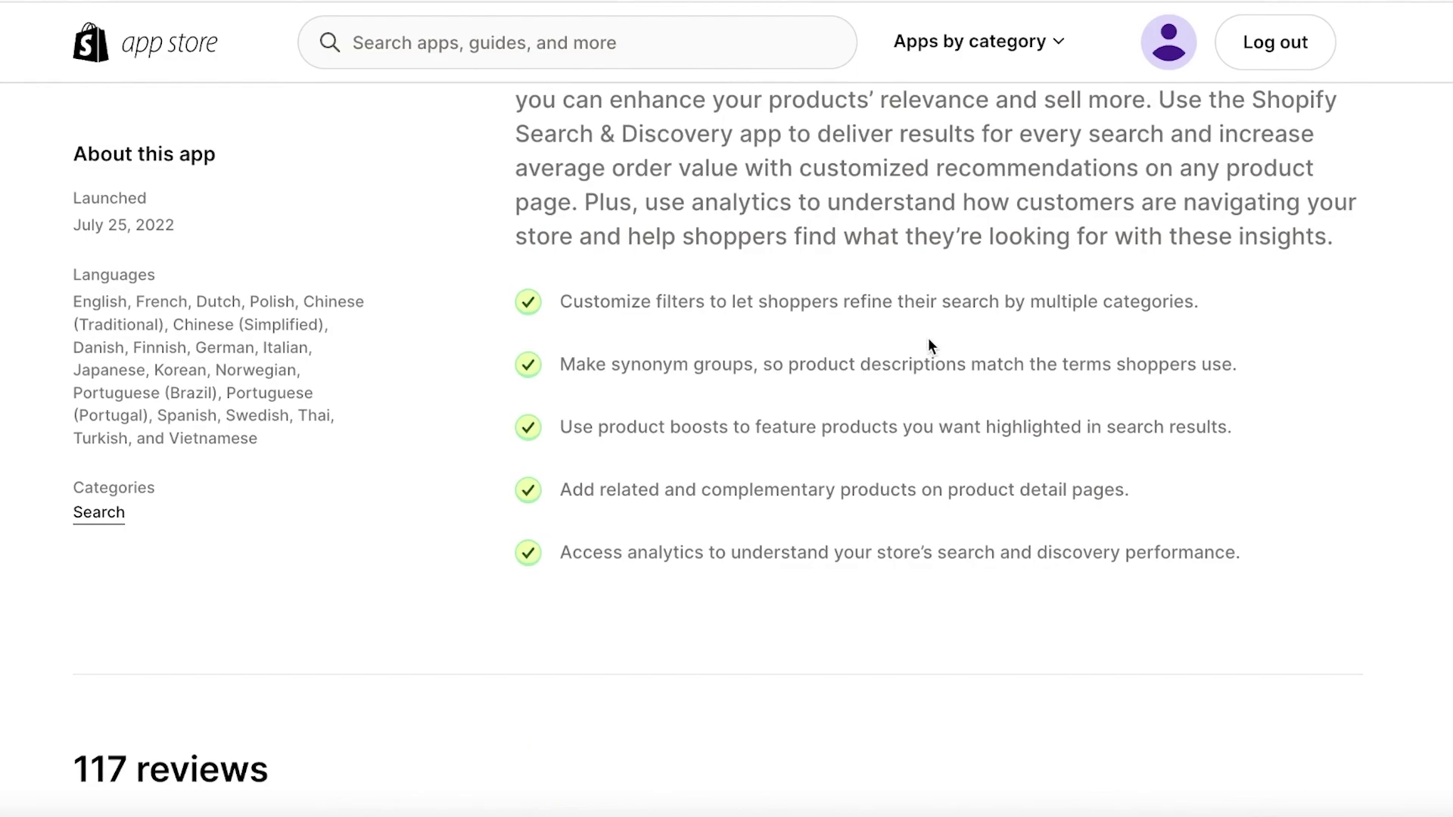
scroll(930, 345, up, 1)
scroll(930, 345, up, 1)
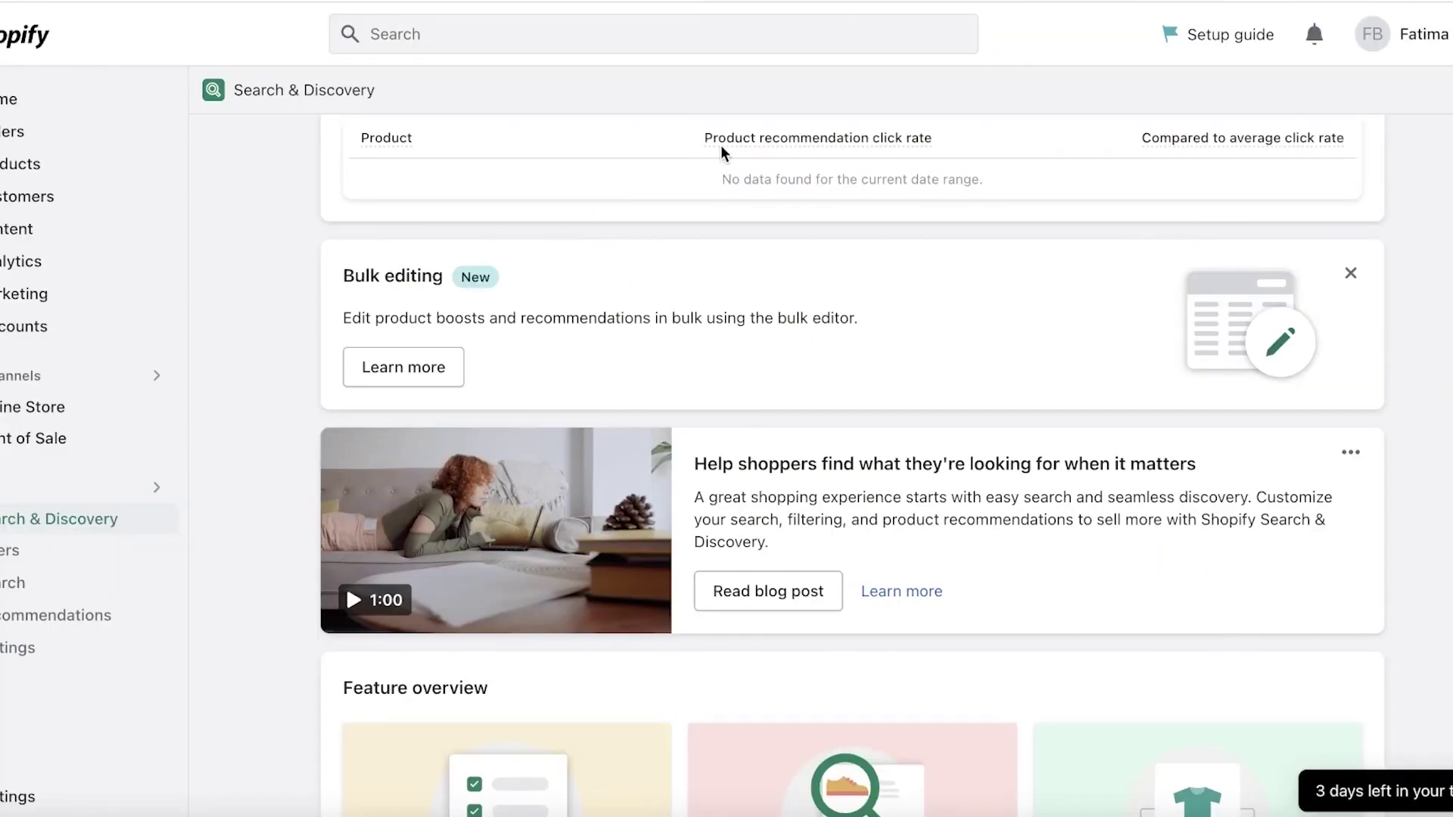
scroll(721, 149, up, 5)
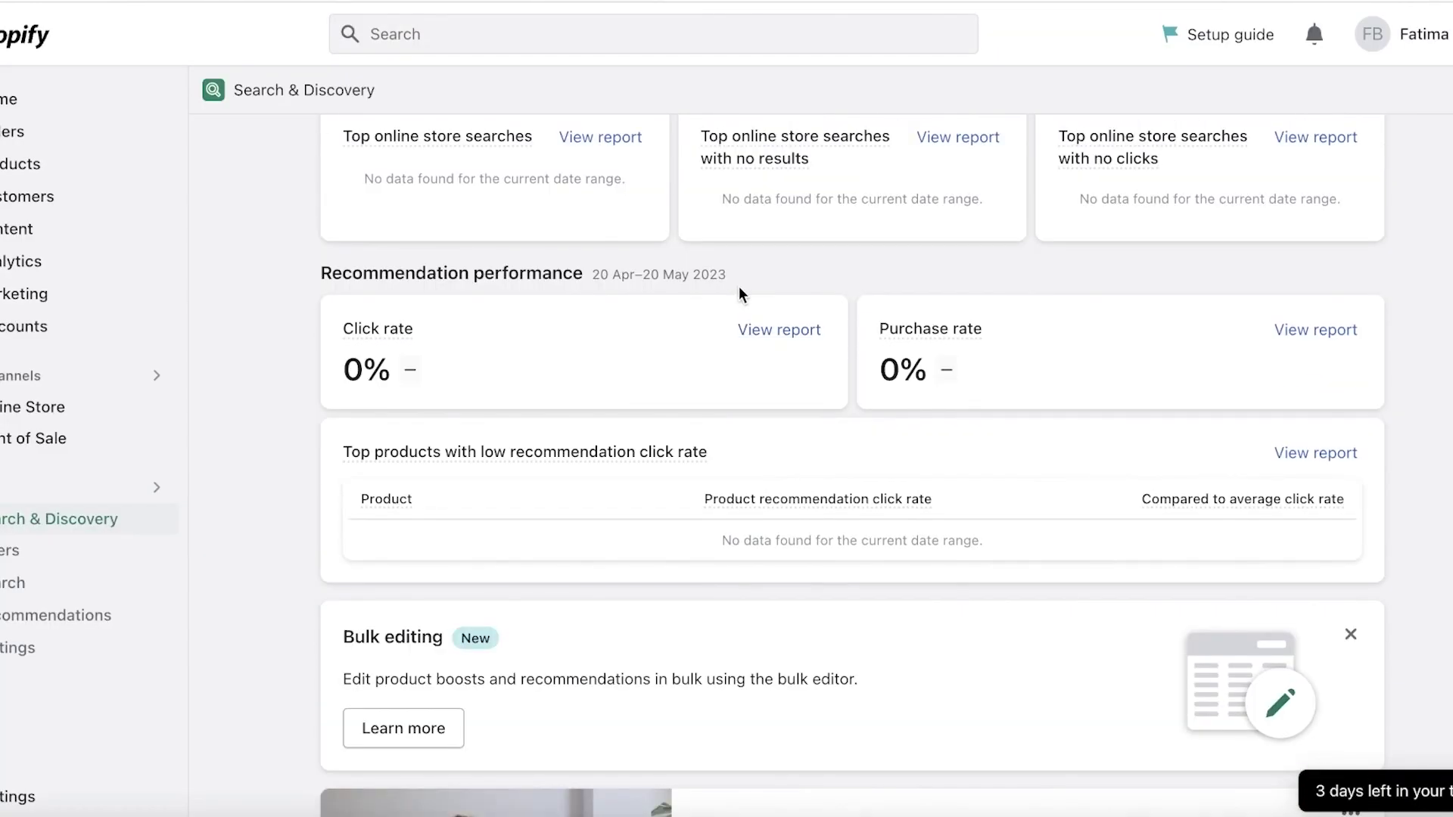
Open the Search & Discovery Filters page and inspect the Availability filter
scroll(741, 287, up, 3)
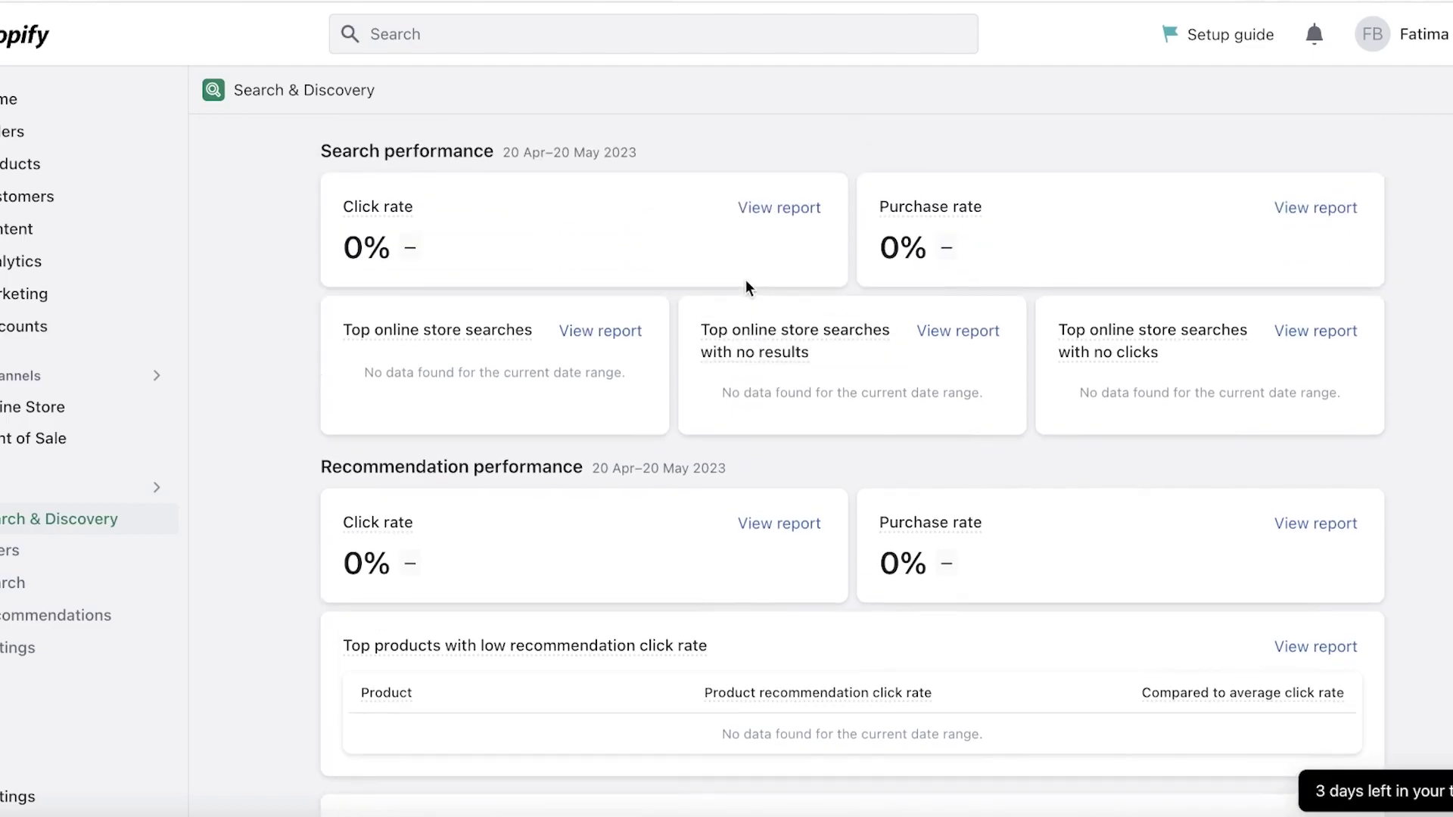
mouse_move(489, 331)
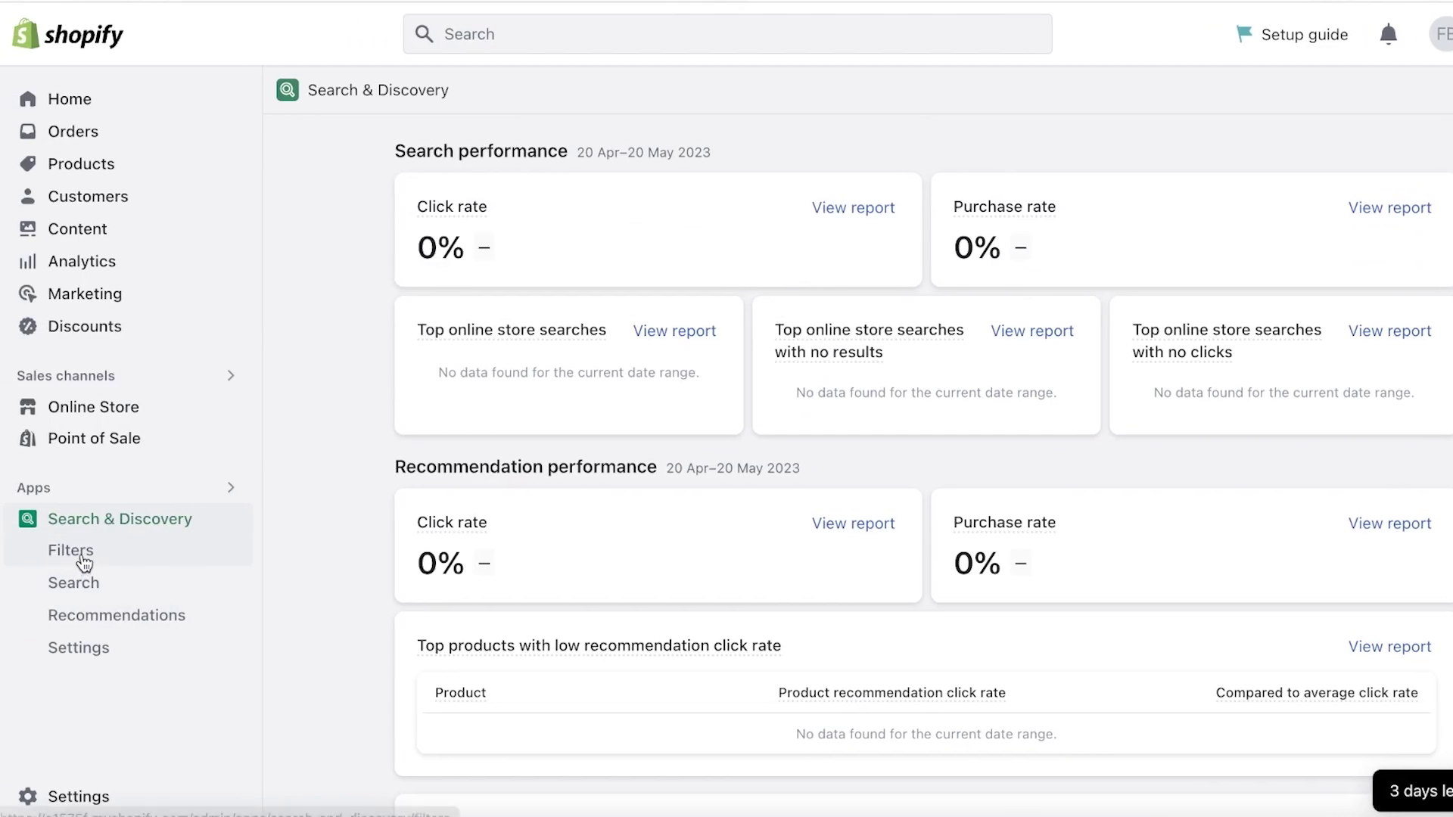
click(9, 550)
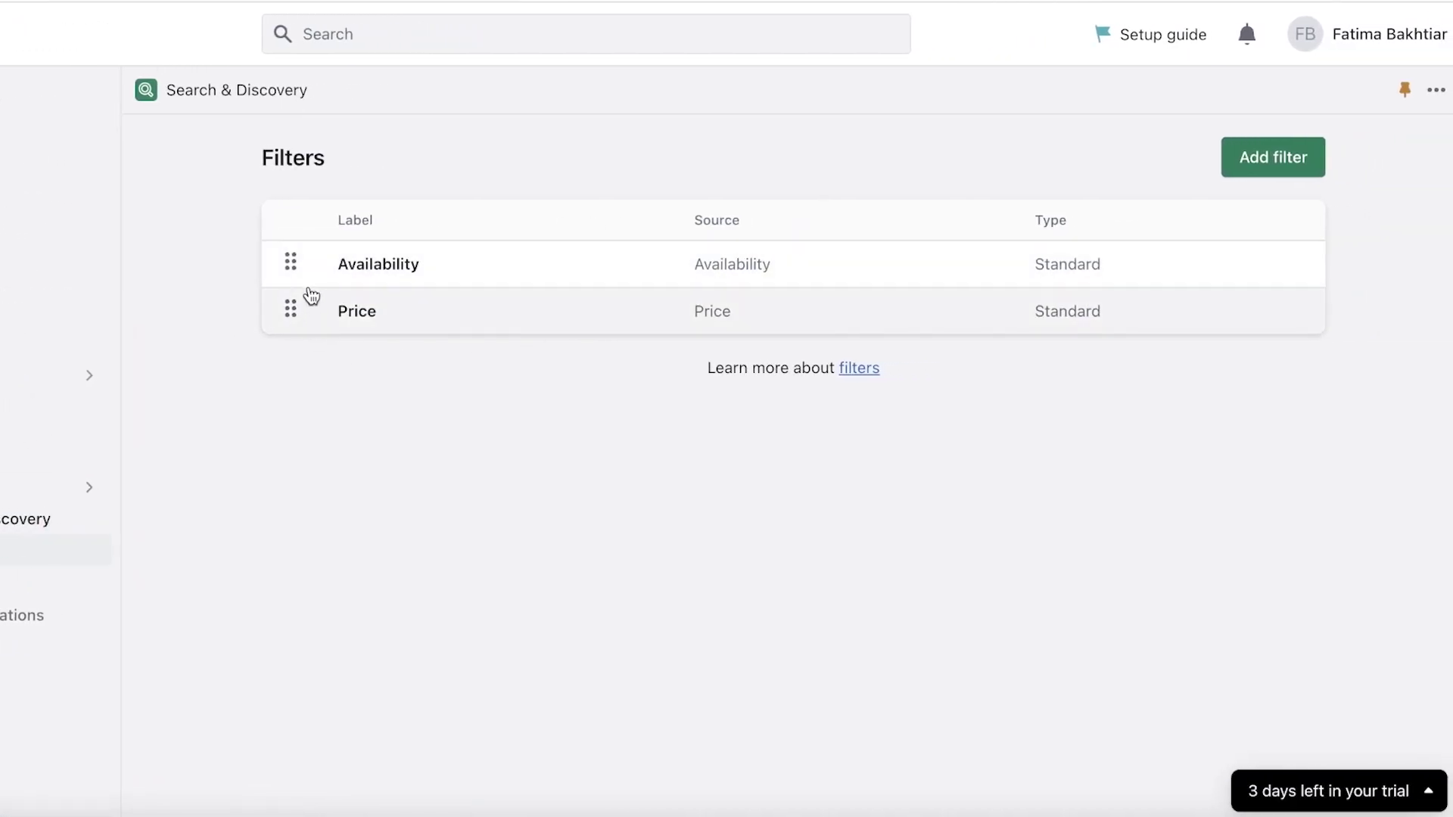
click(361, 283)
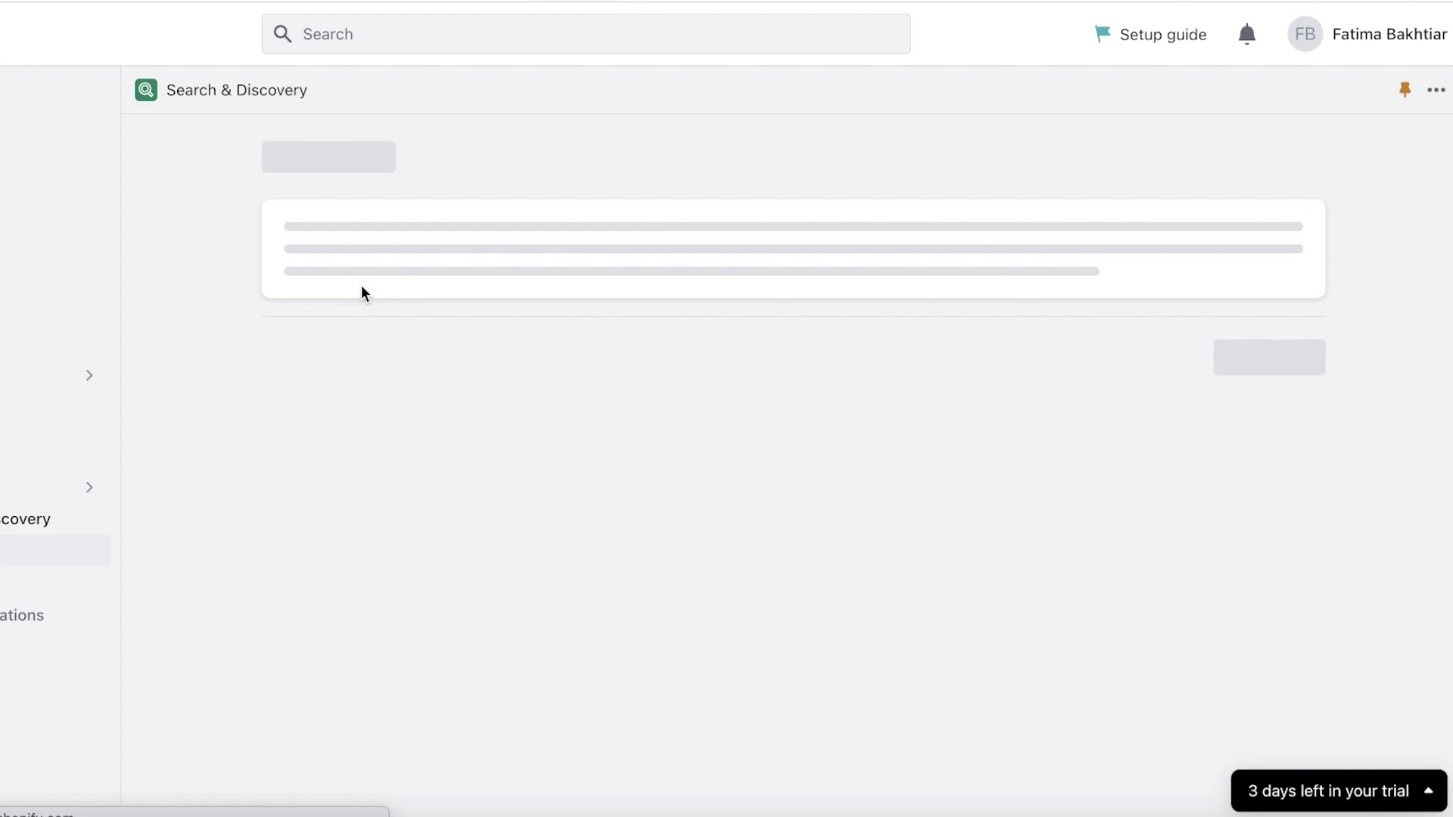
click(281, 157)
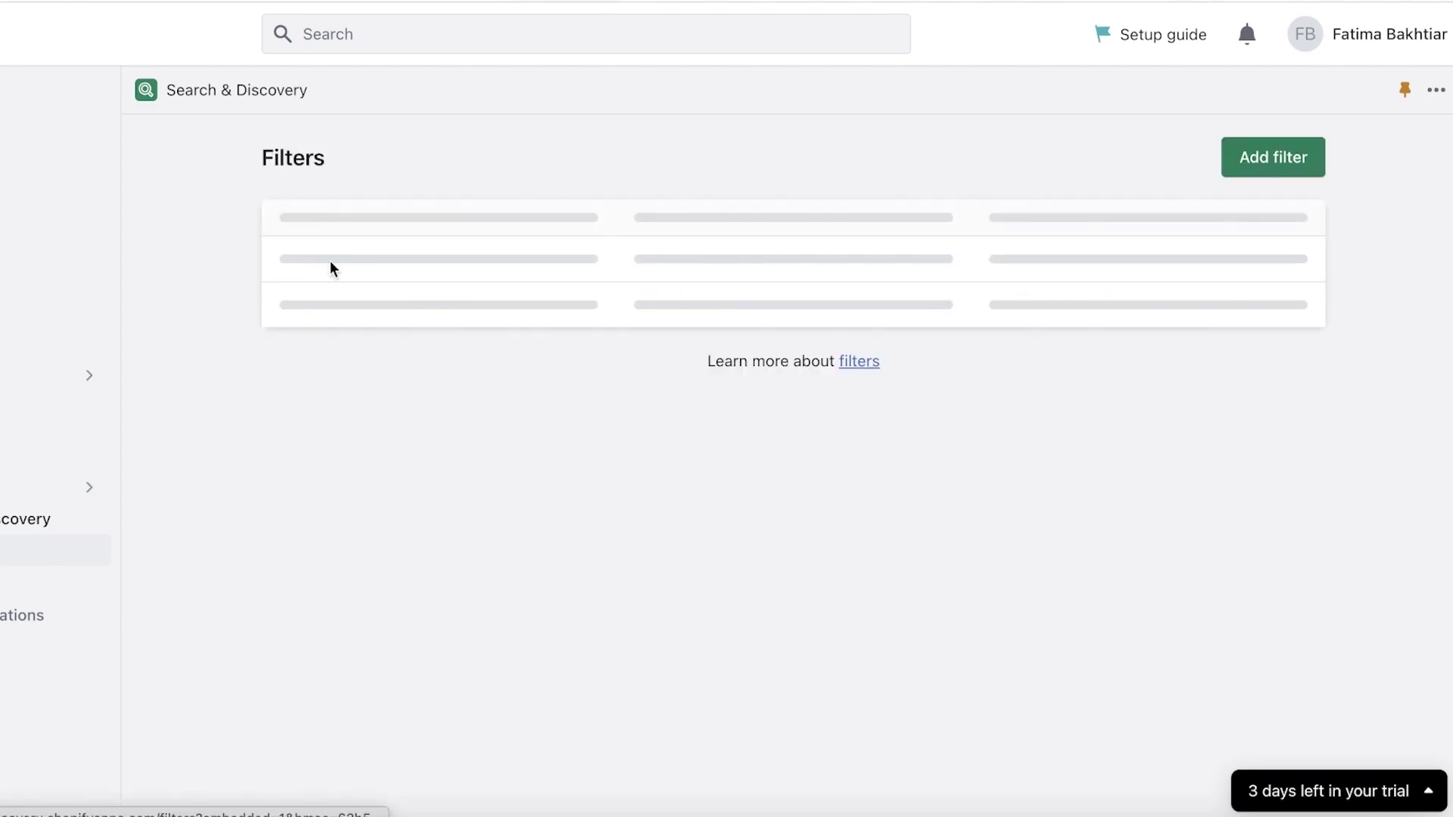
Inspect the Price filter's details, leaving its label unchanged, and return to Filters
click(338, 308)
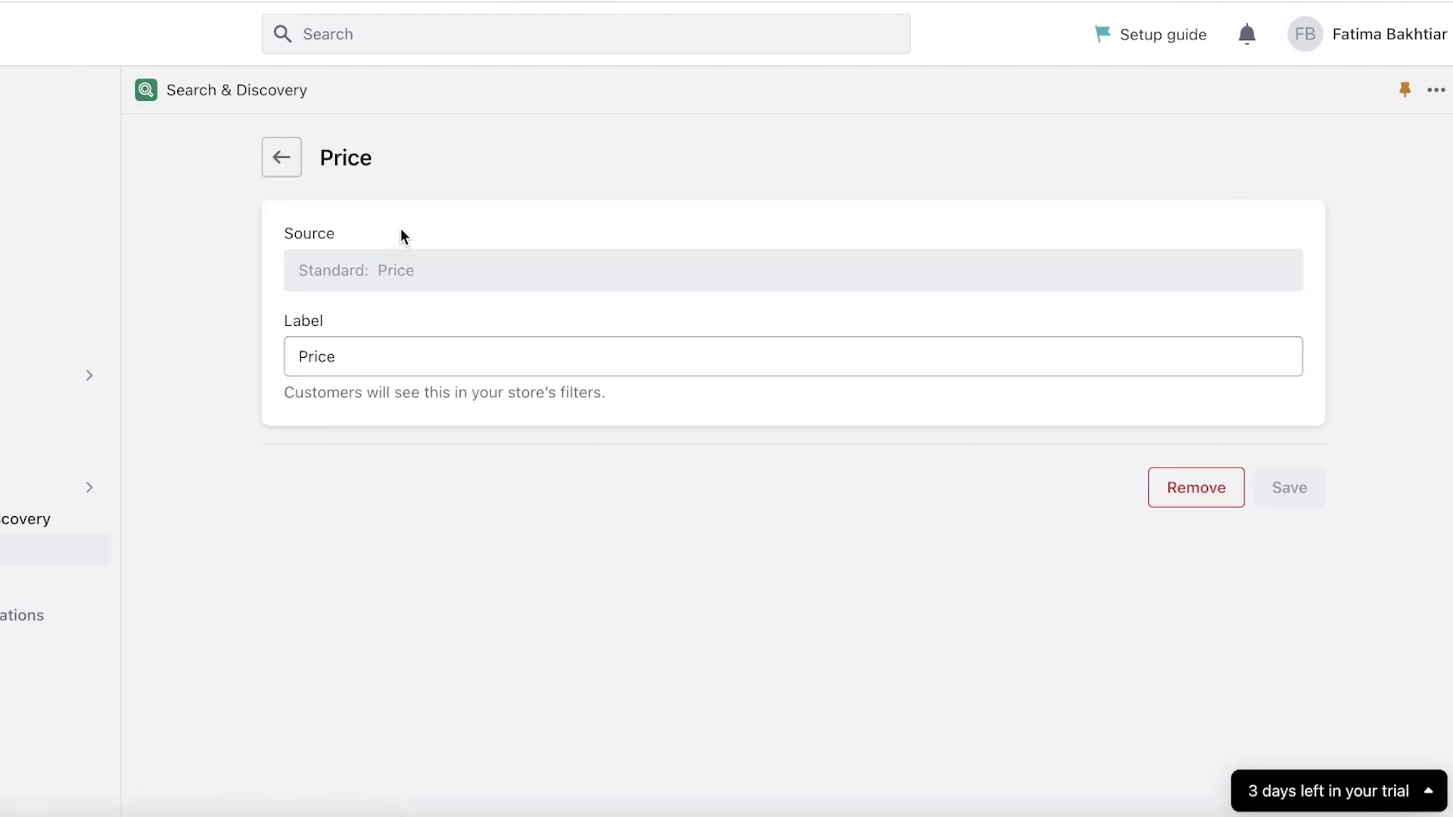
click(281, 157)
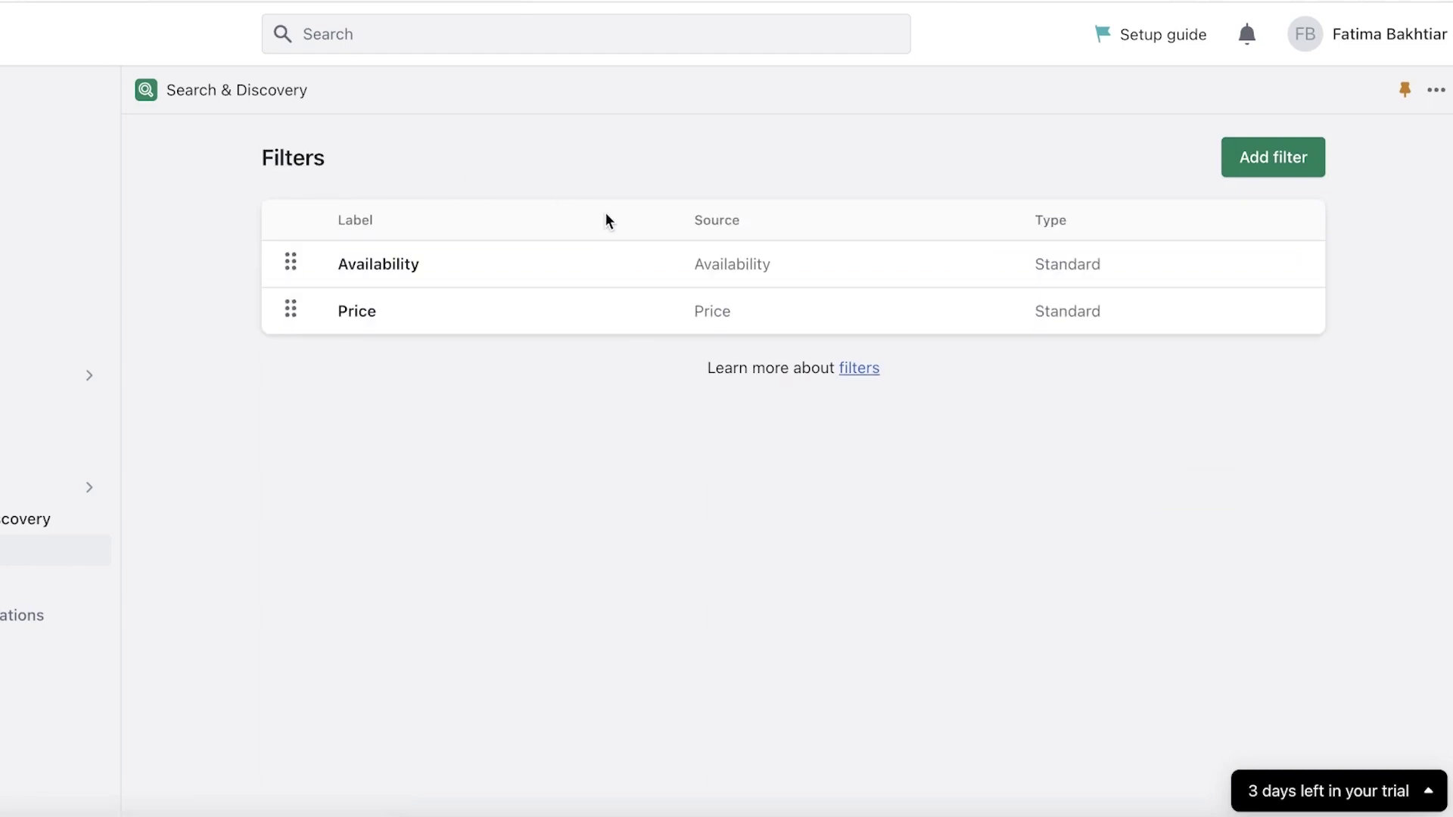
click(665, 314)
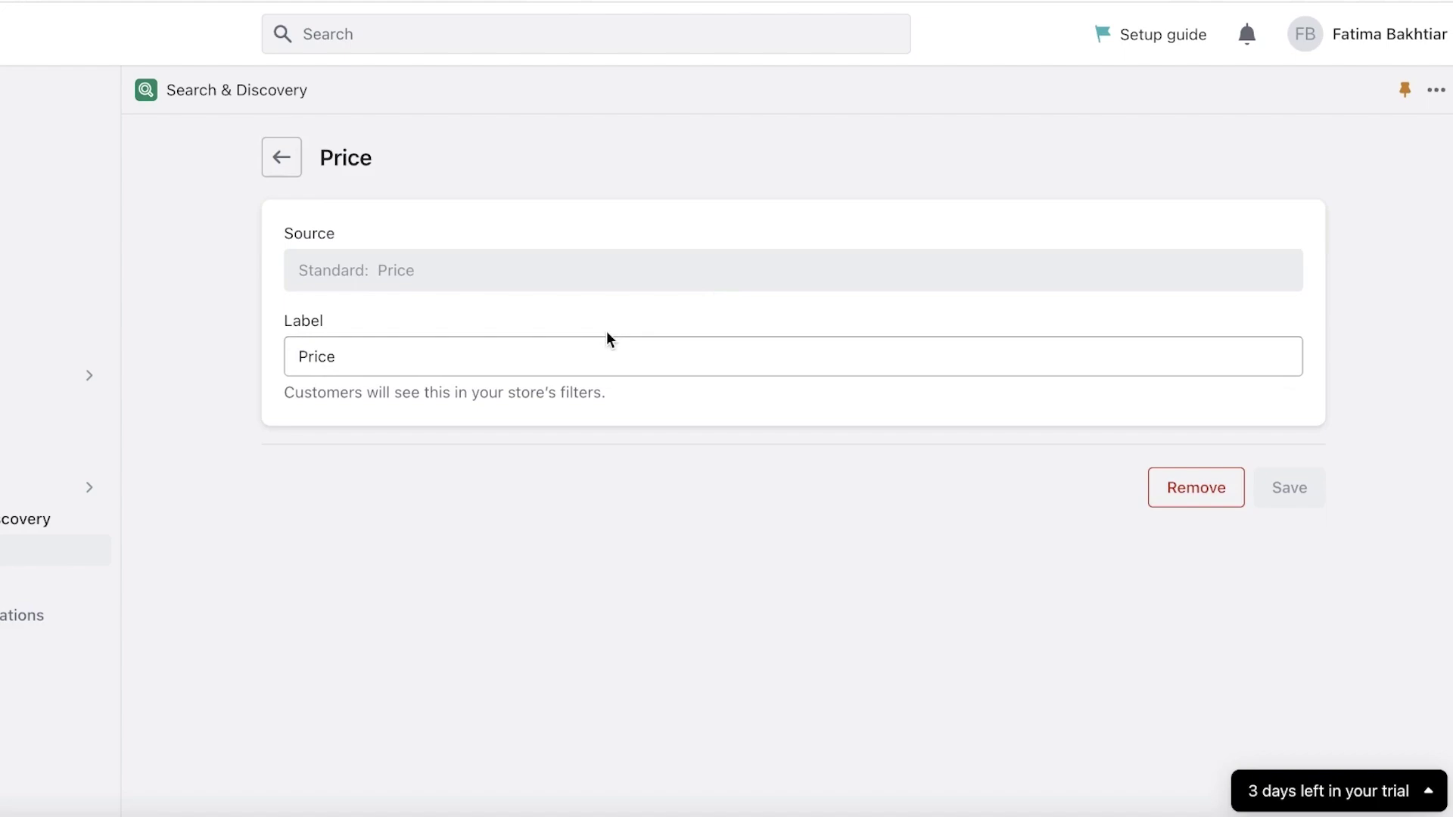
click(593, 356)
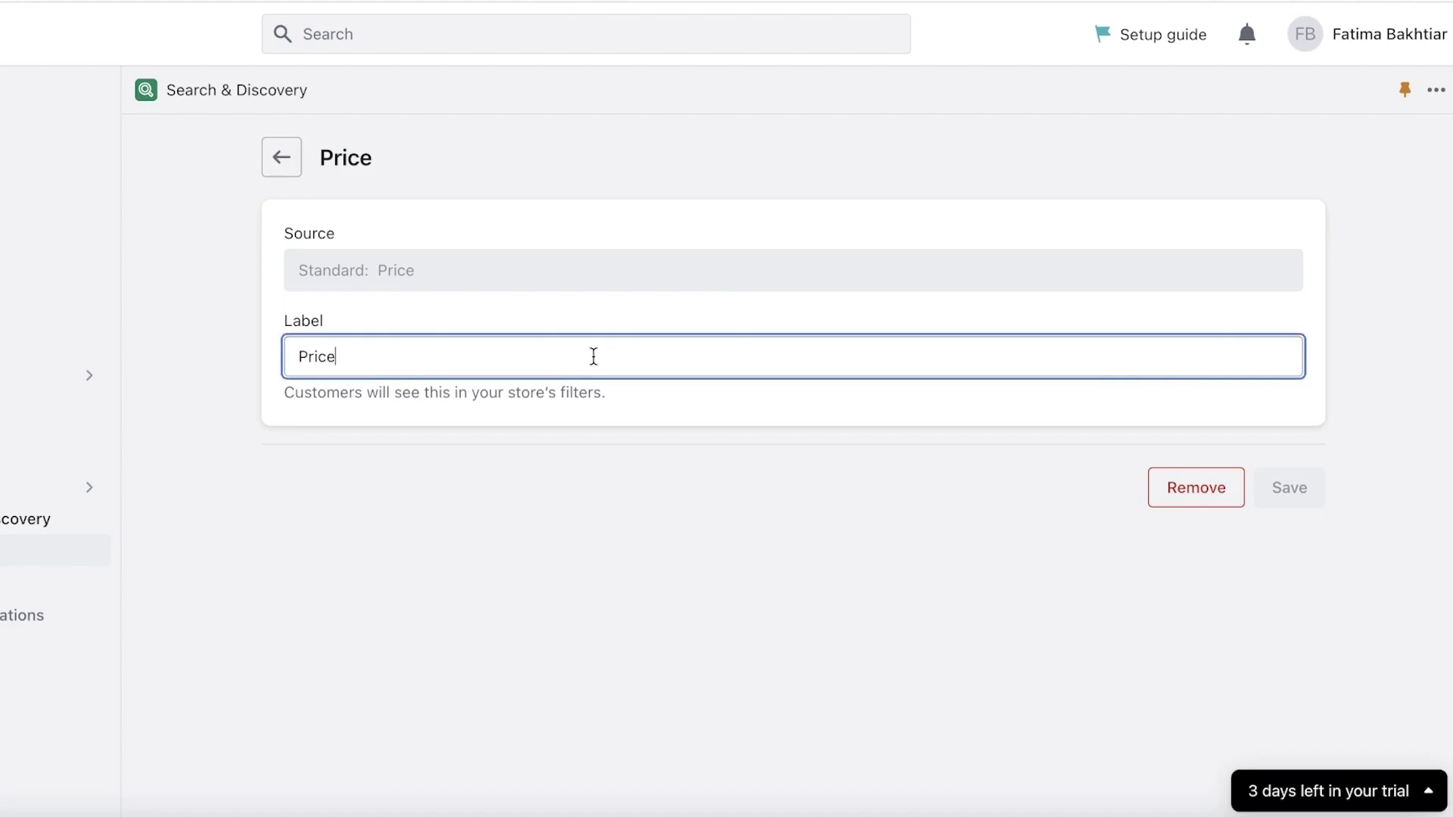
click(292, 157)
Add a new filter sourced from product Tags, label it 'Color', and save it
click(1276, 161)
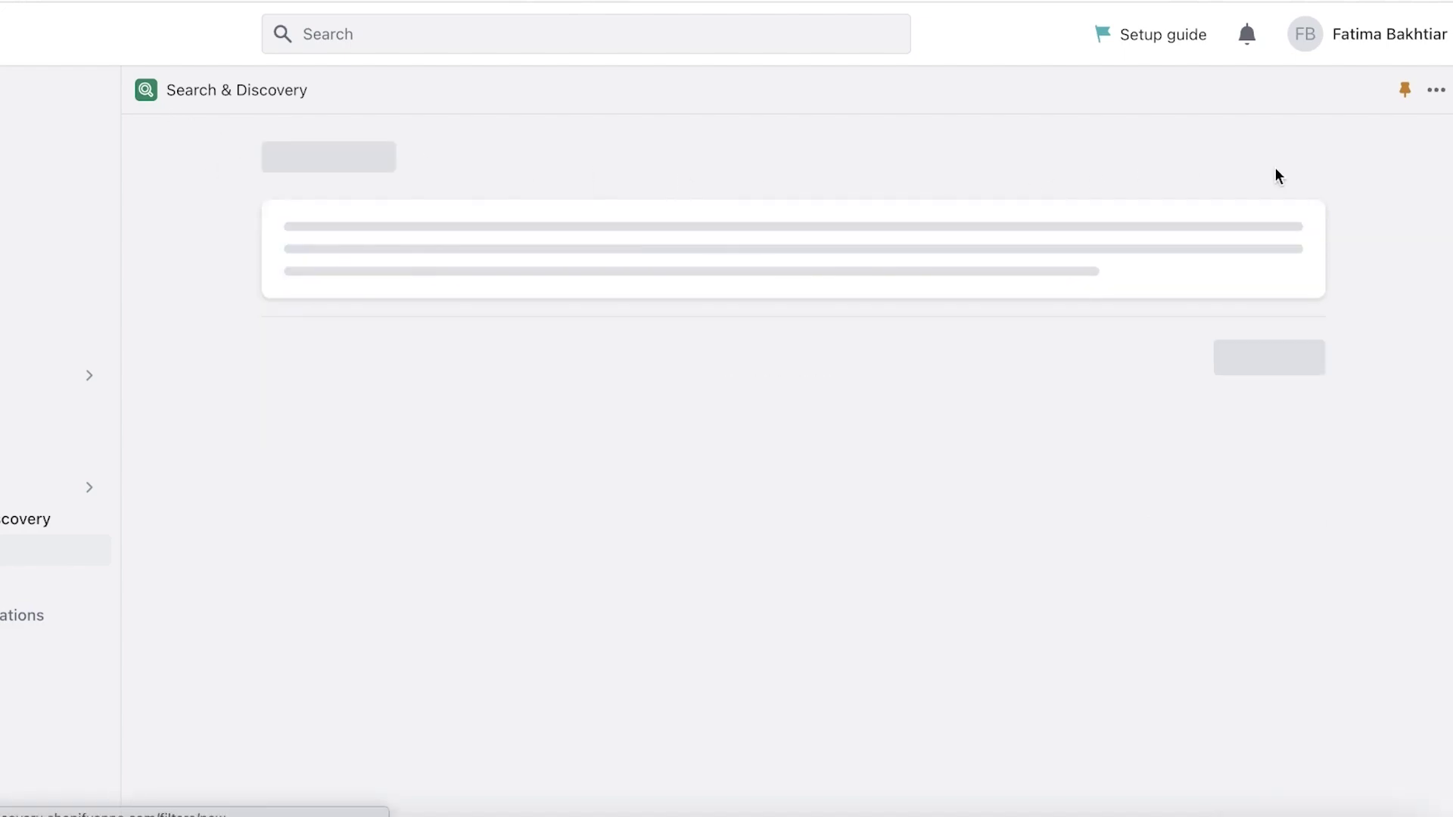
click(654, 270)
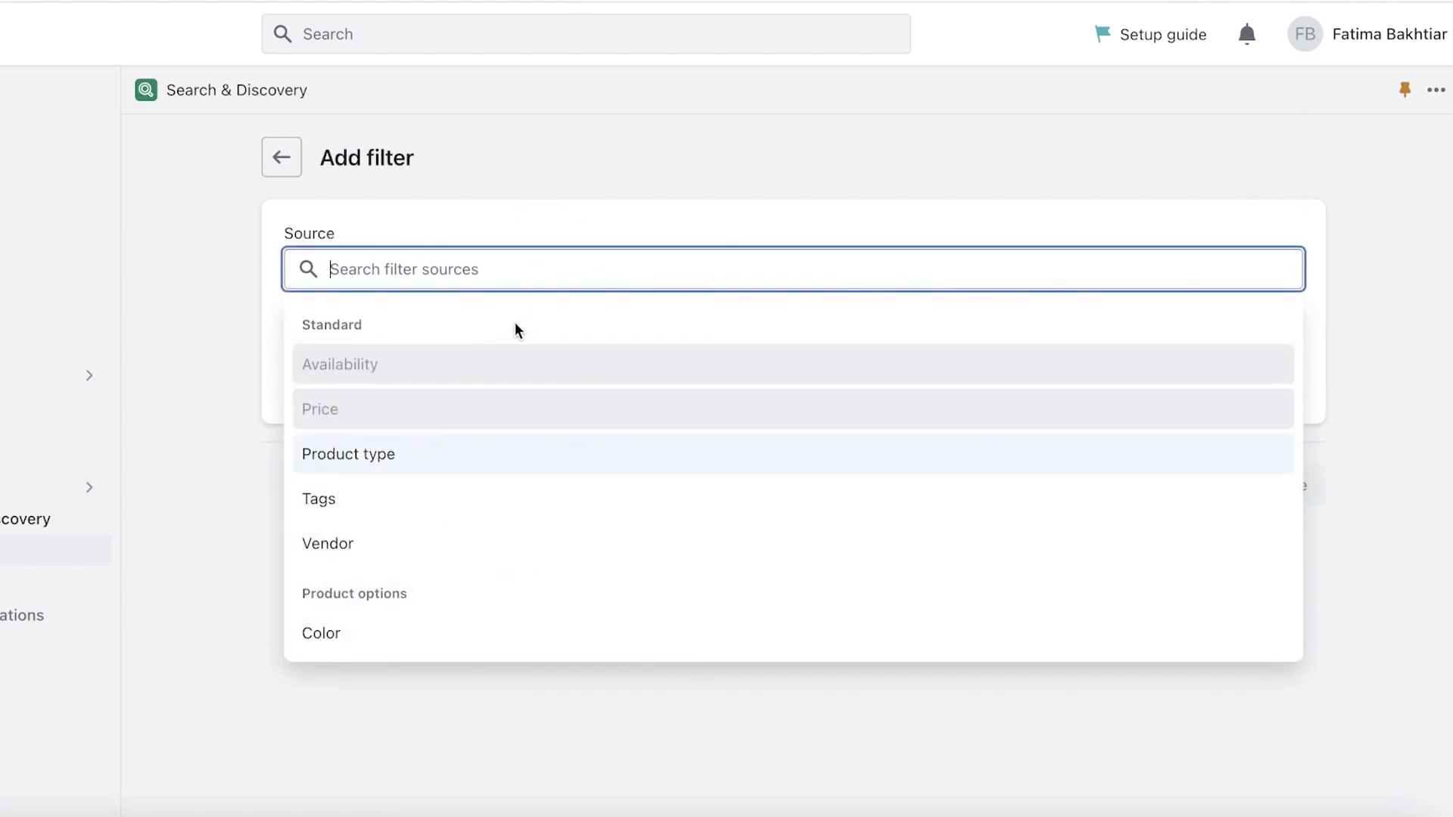
click(353, 522)
triple_click(421, 366)
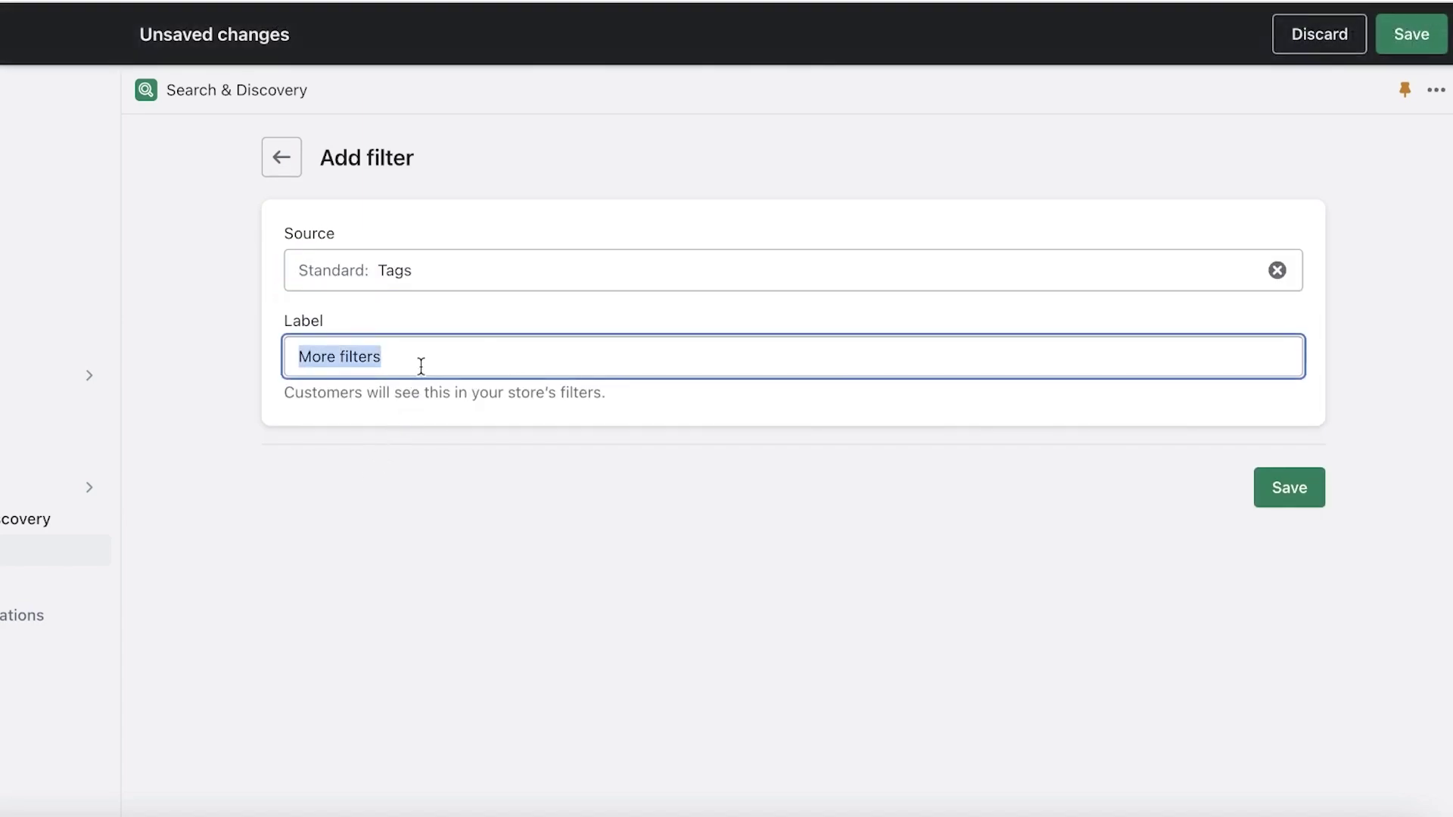
text(Color)
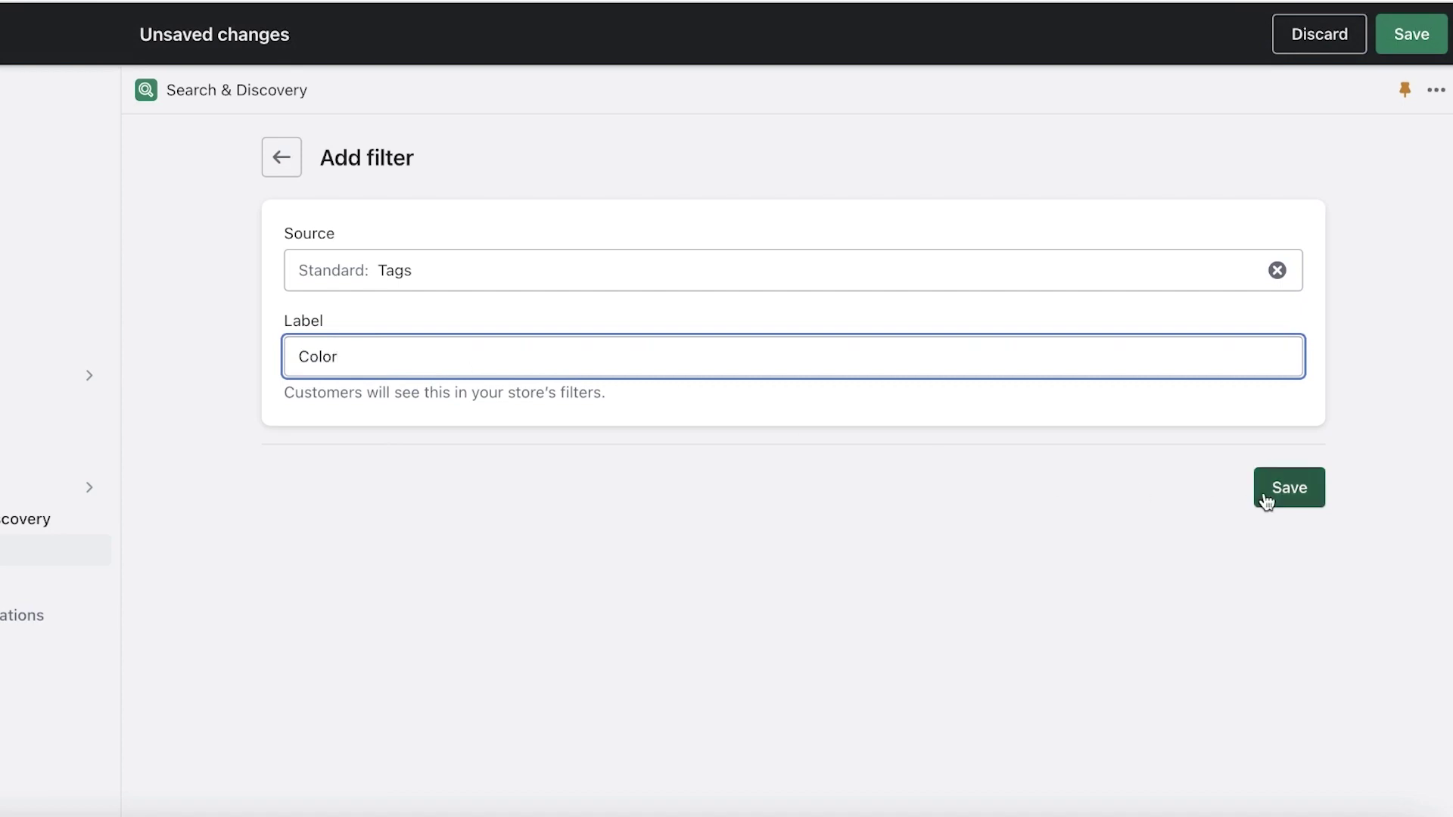
click(1279, 492)
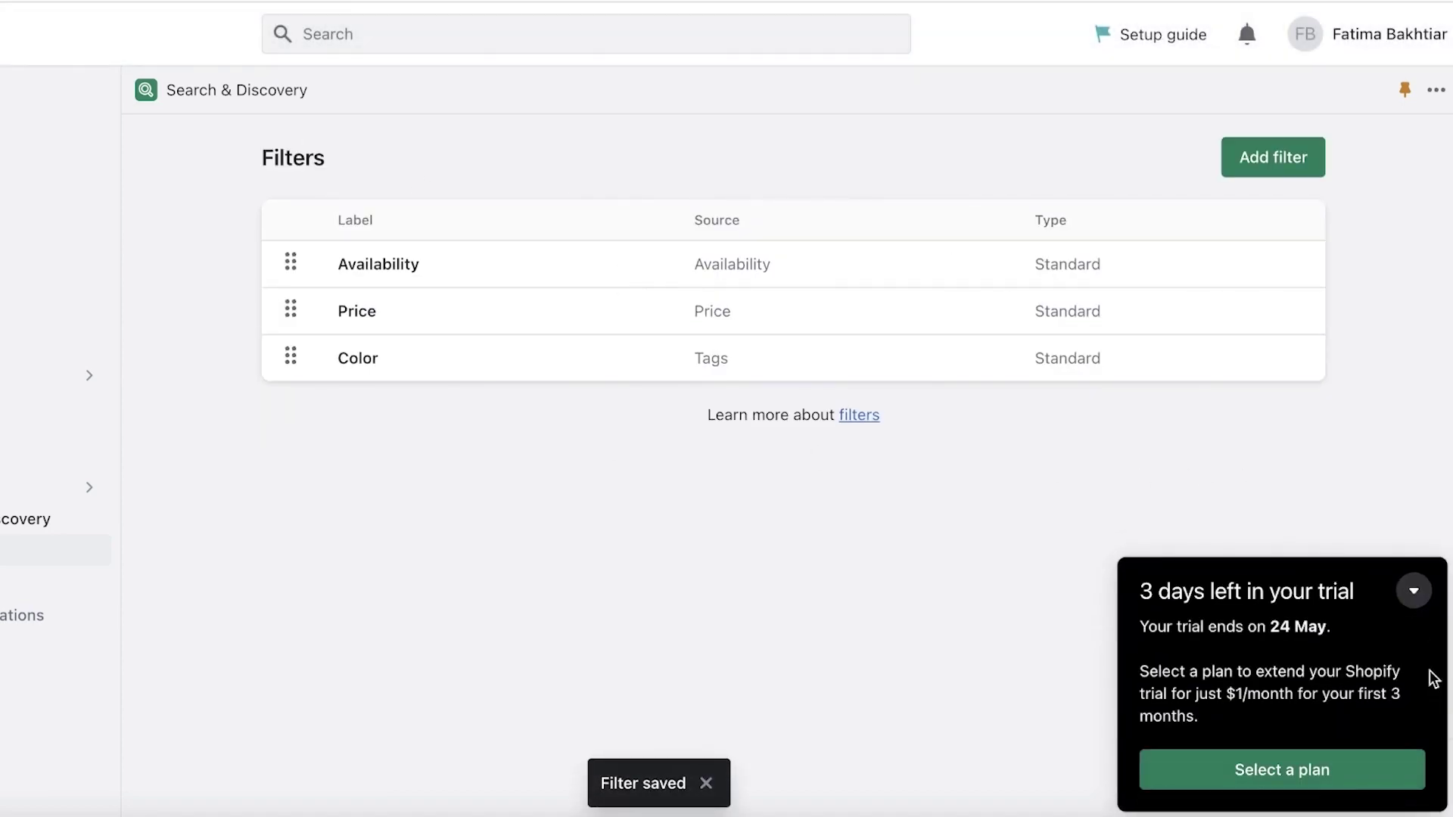
click(1422, 591)
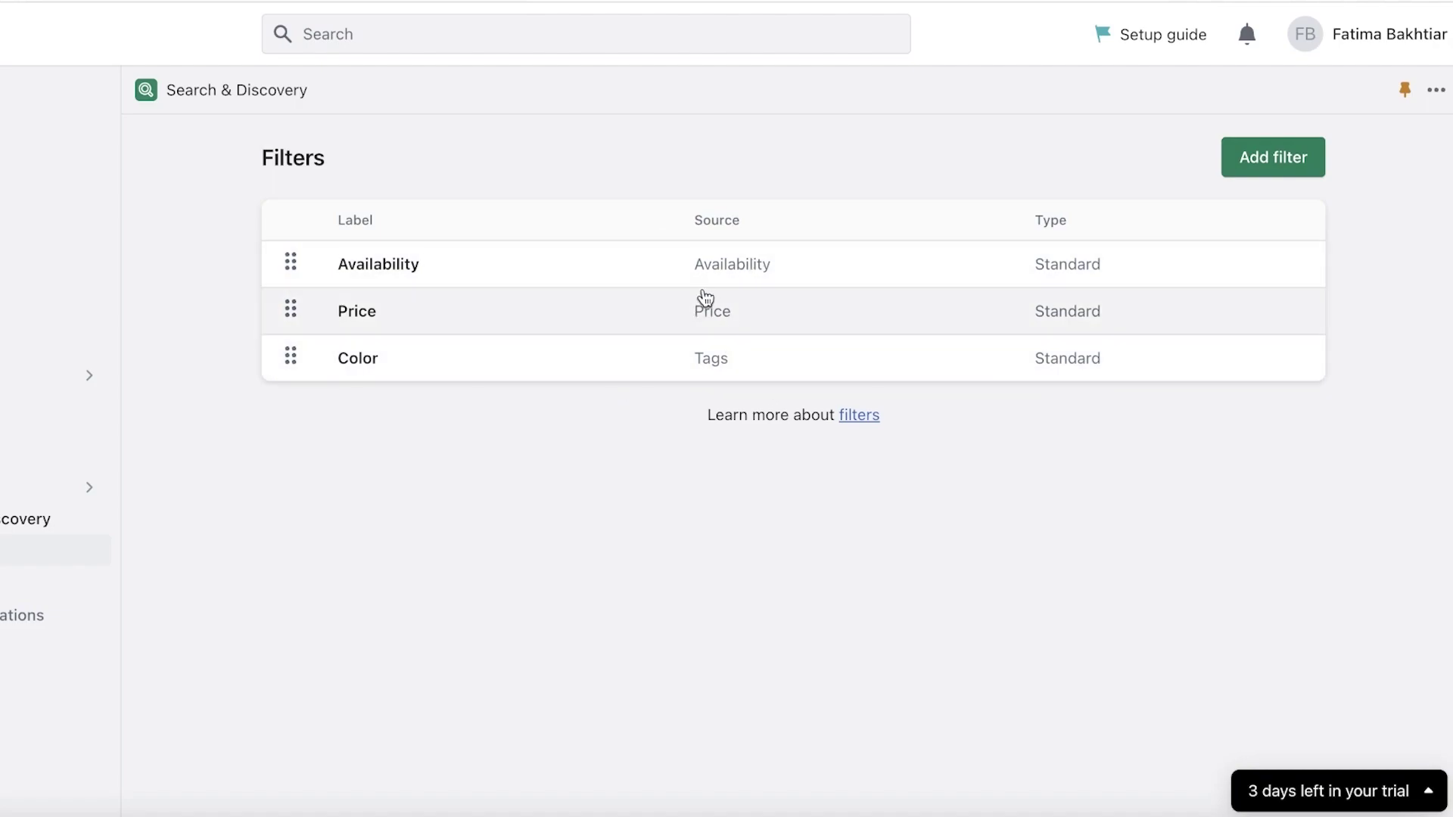
Start another filter, browse the source options, then leave without adding one
click(1259, 163)
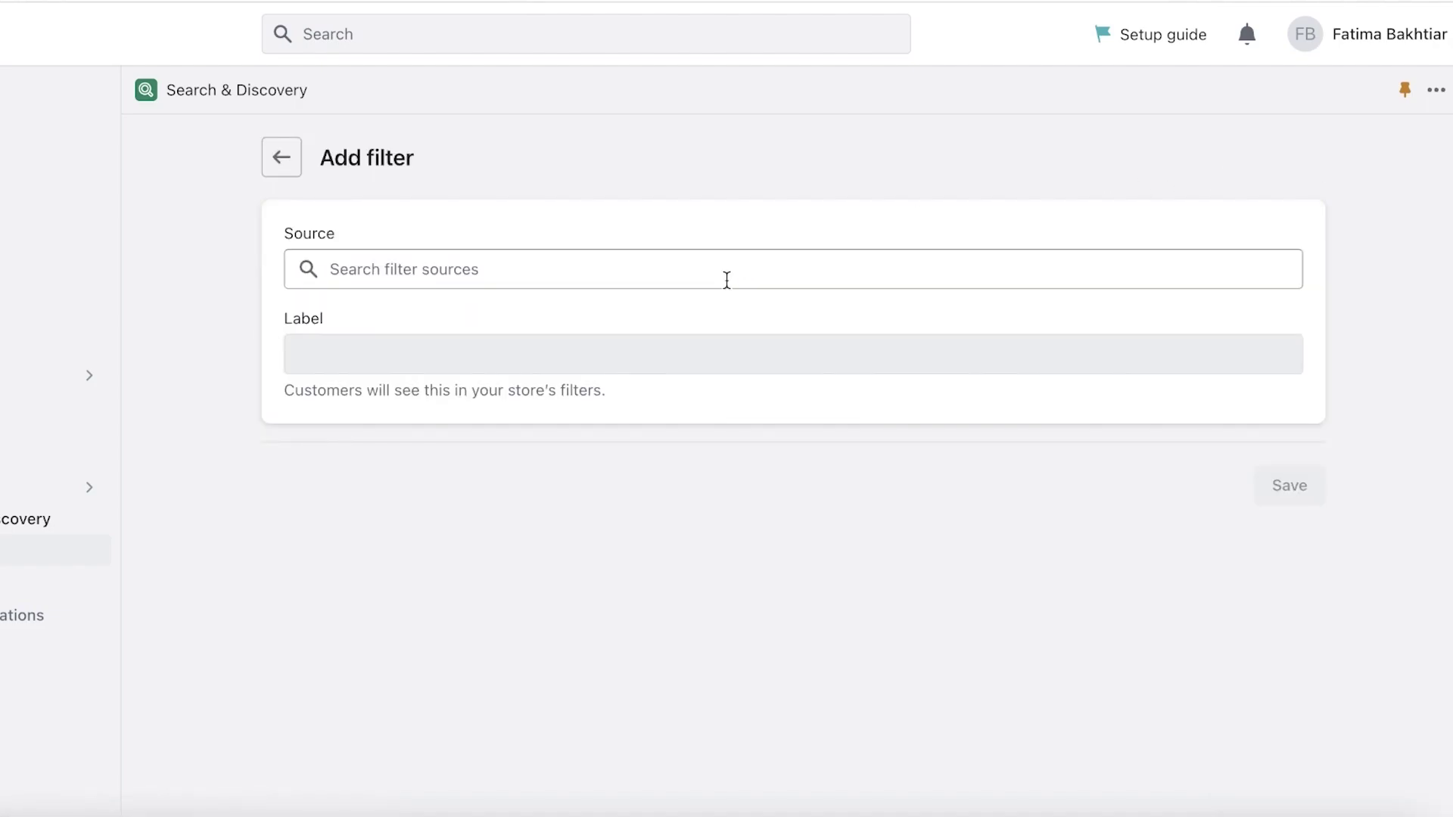
click(641, 259)
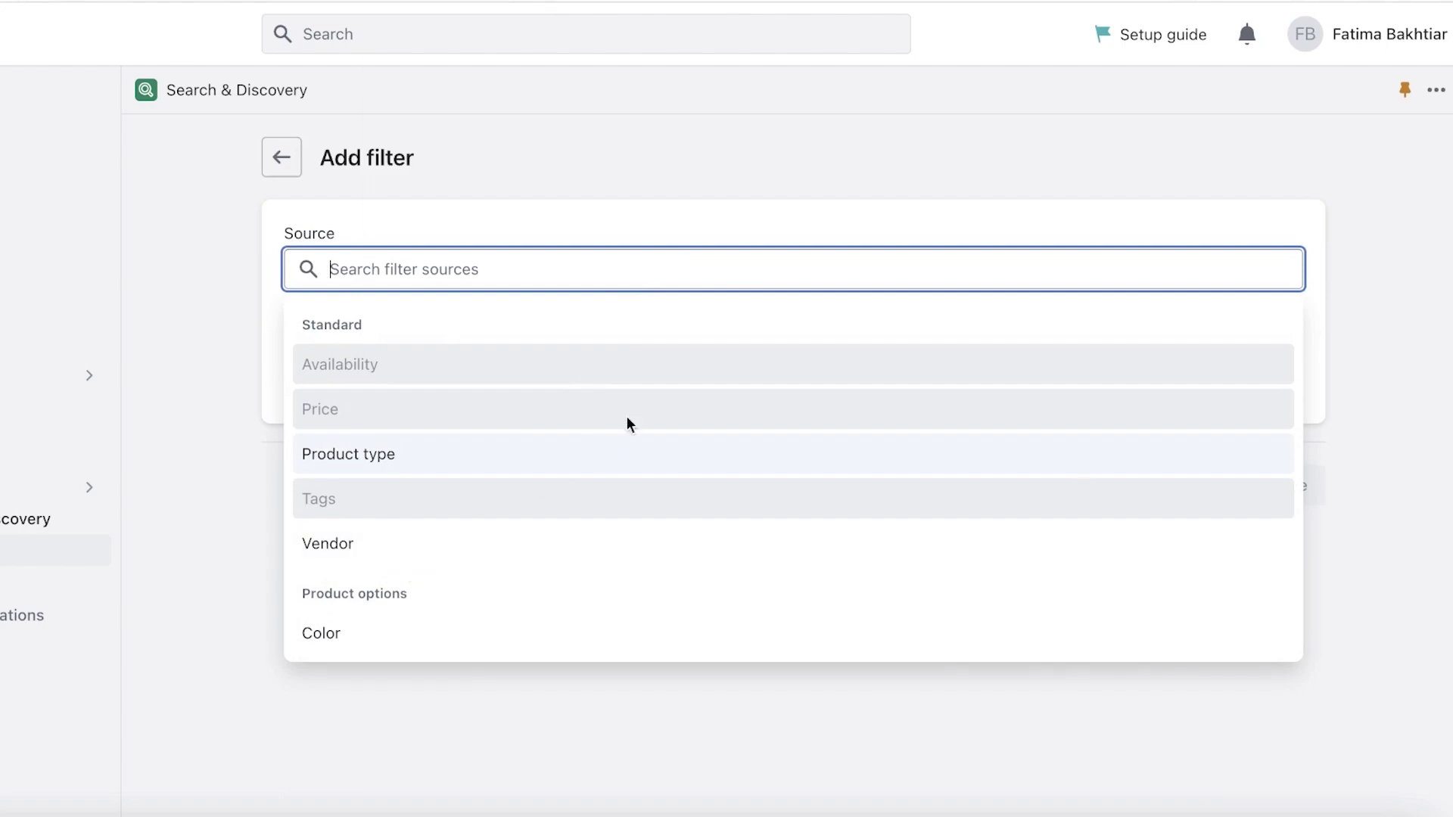
click(780, 195)
click(507, 257)
click(284, 157)
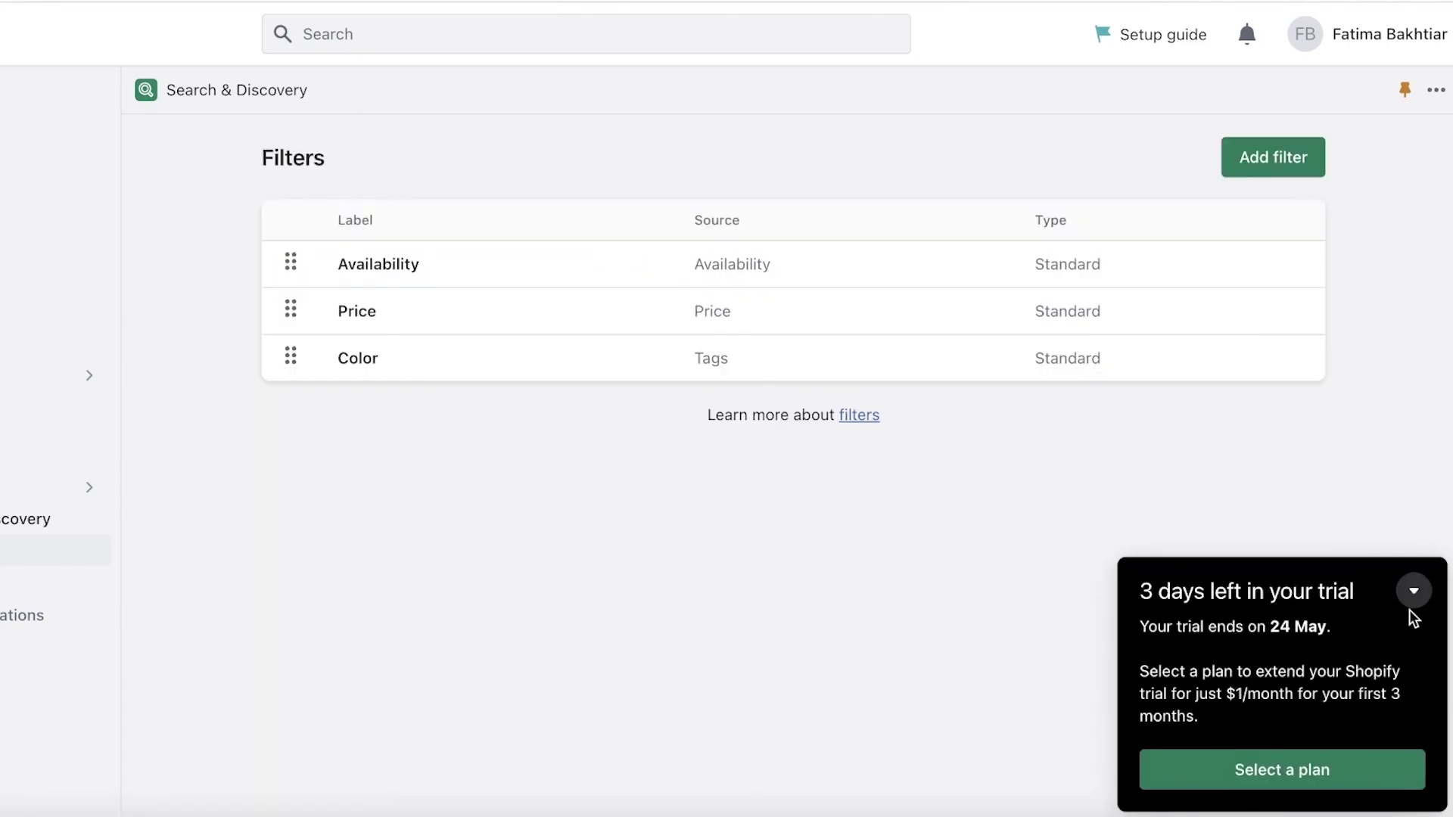
click(1411, 601)
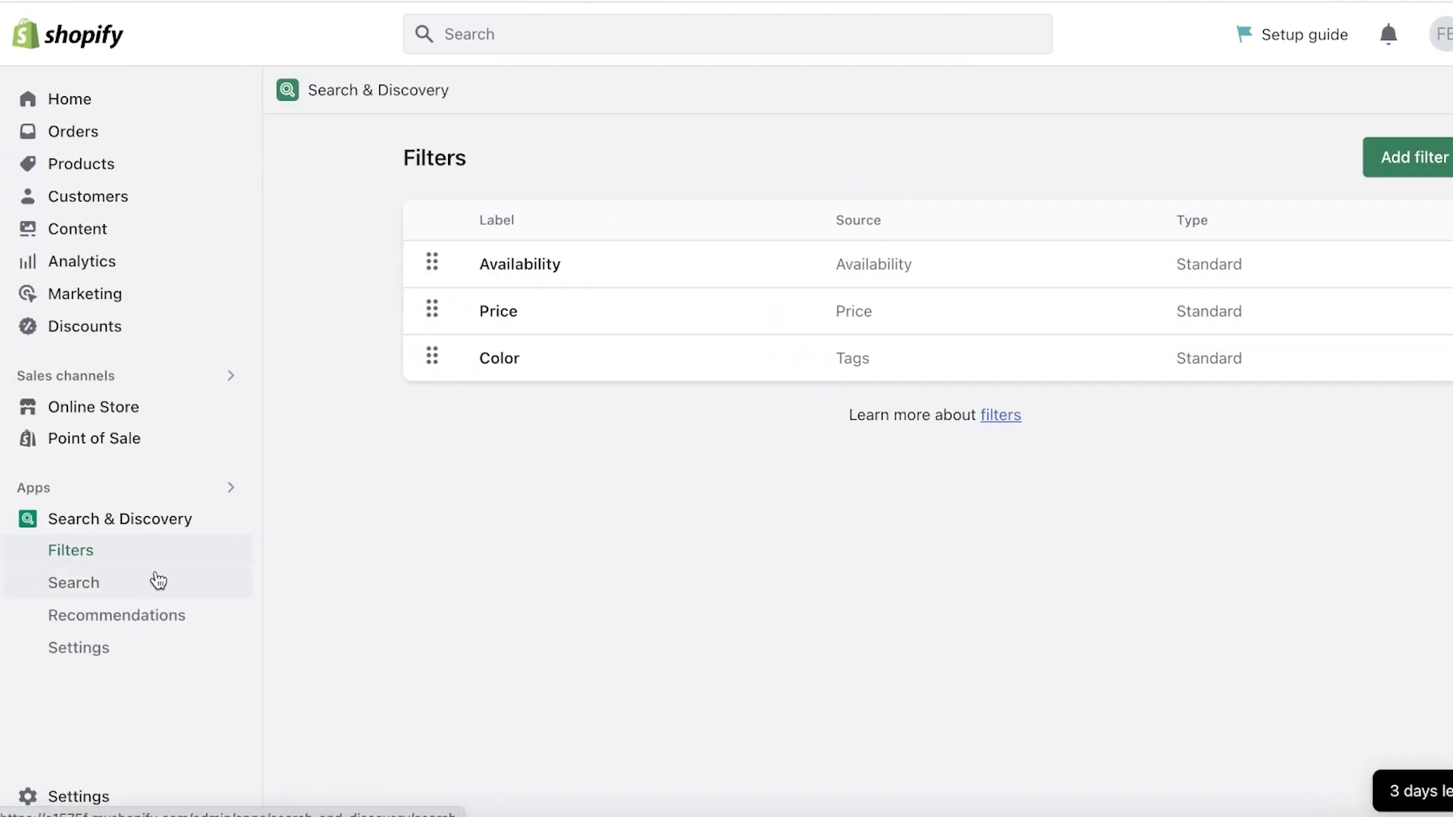
Go to Search > Product boosts and open the Croc Purse (Rs 55.00) boost for editing
click(149, 585)
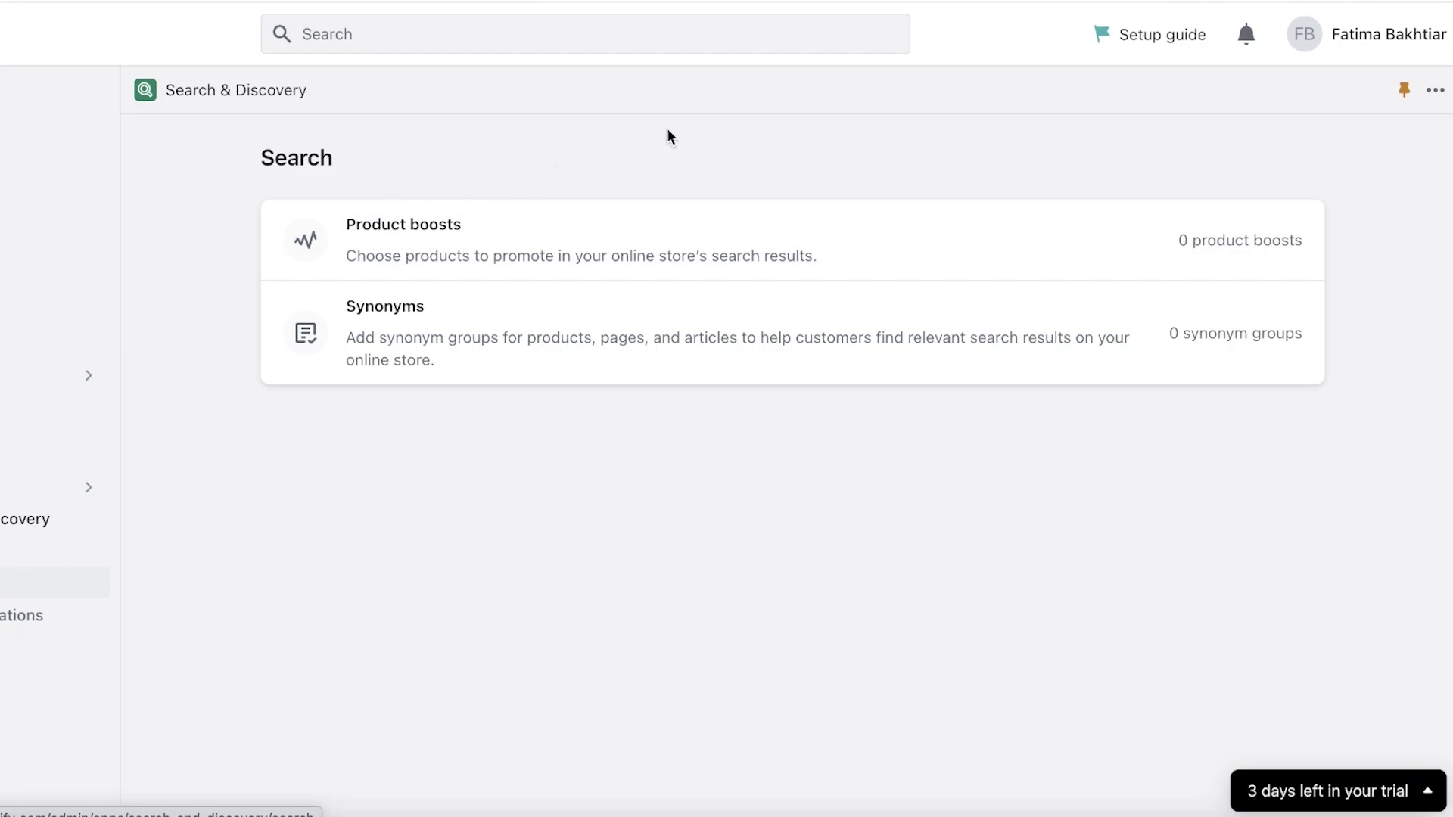
click(893, 245)
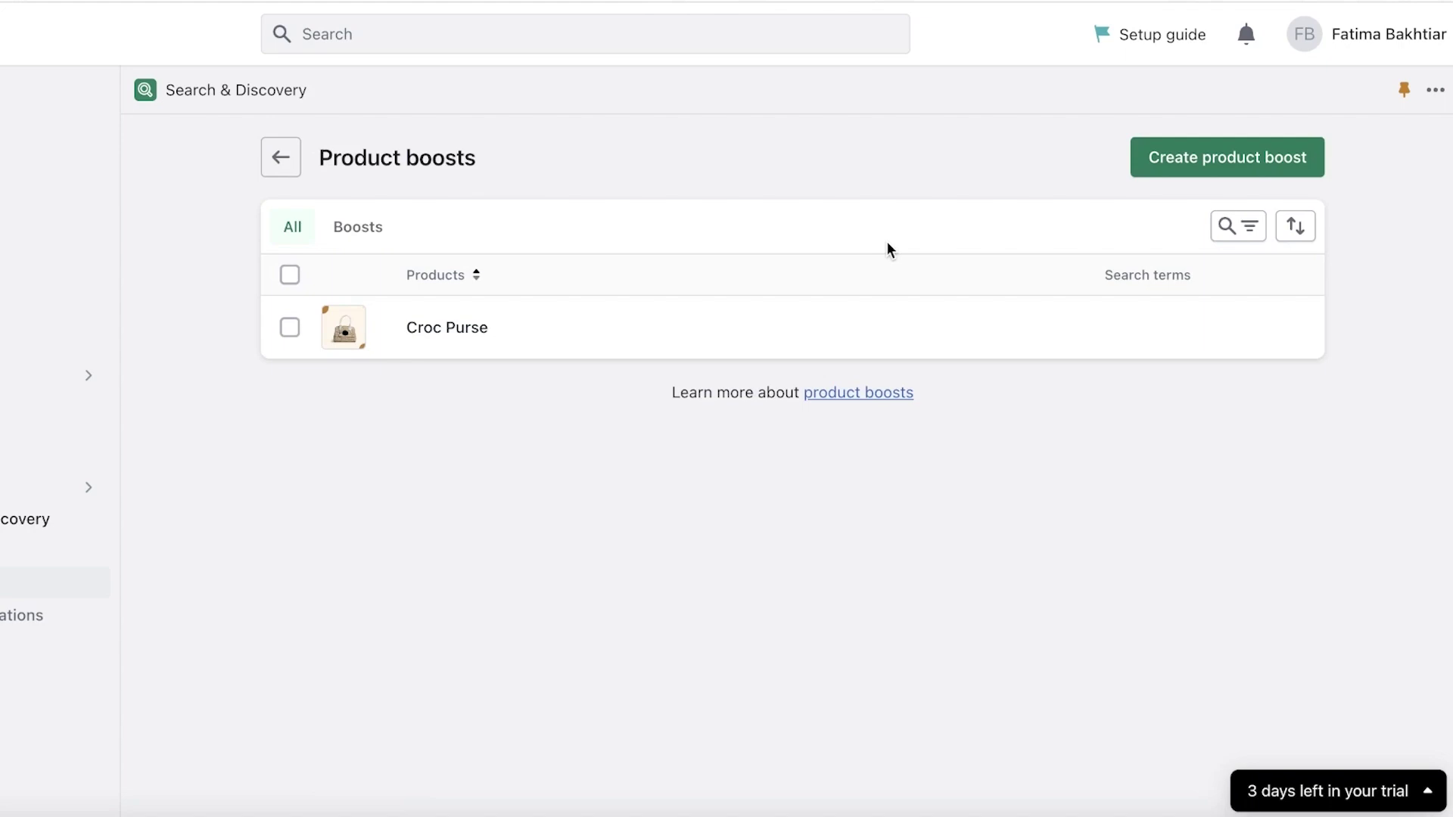
click(328, 345)
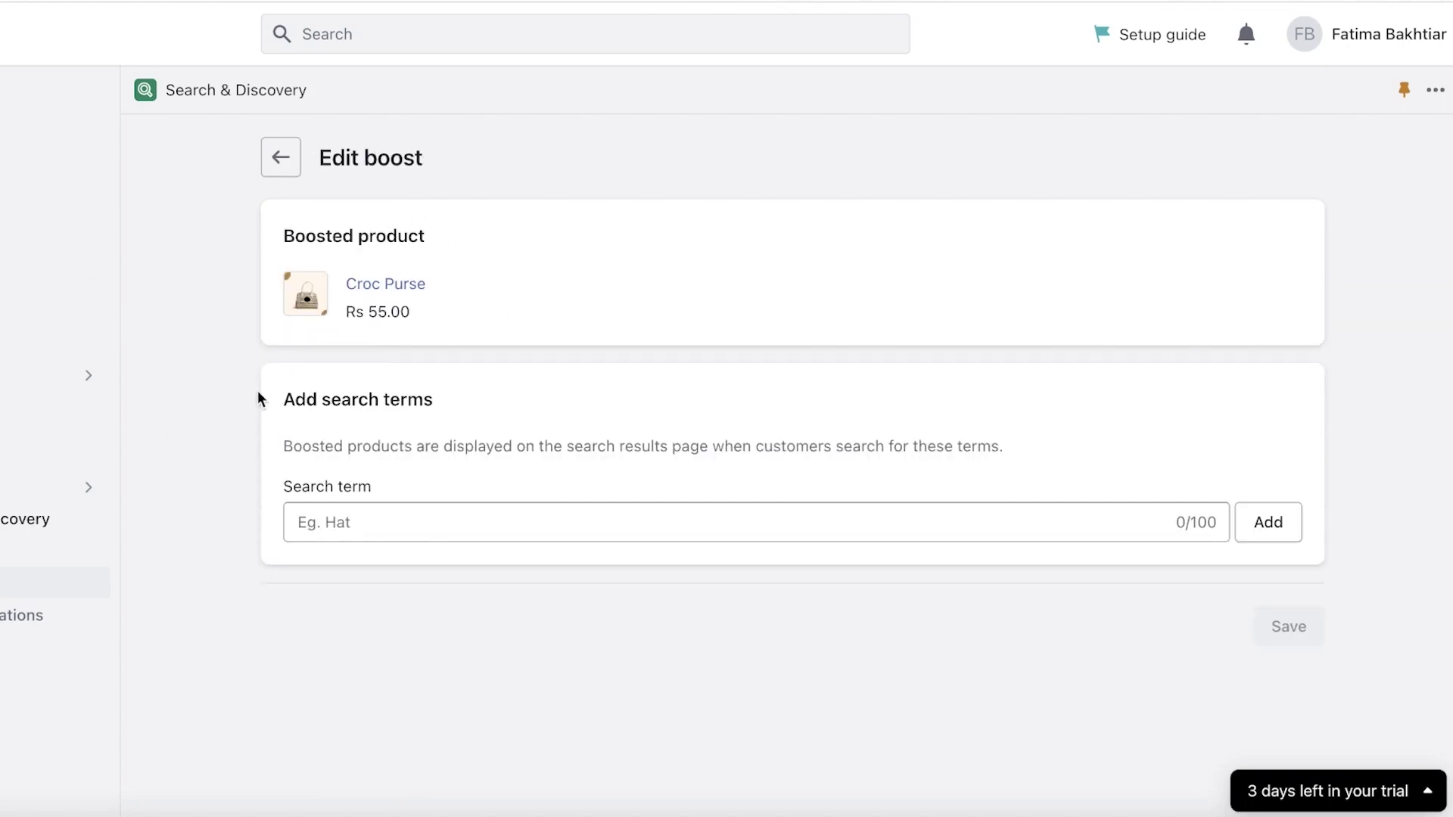
Boost Croc Purse for purse, hotseller, top, best, croc, organizer, tophandle and bag, and save
click(401, 532)
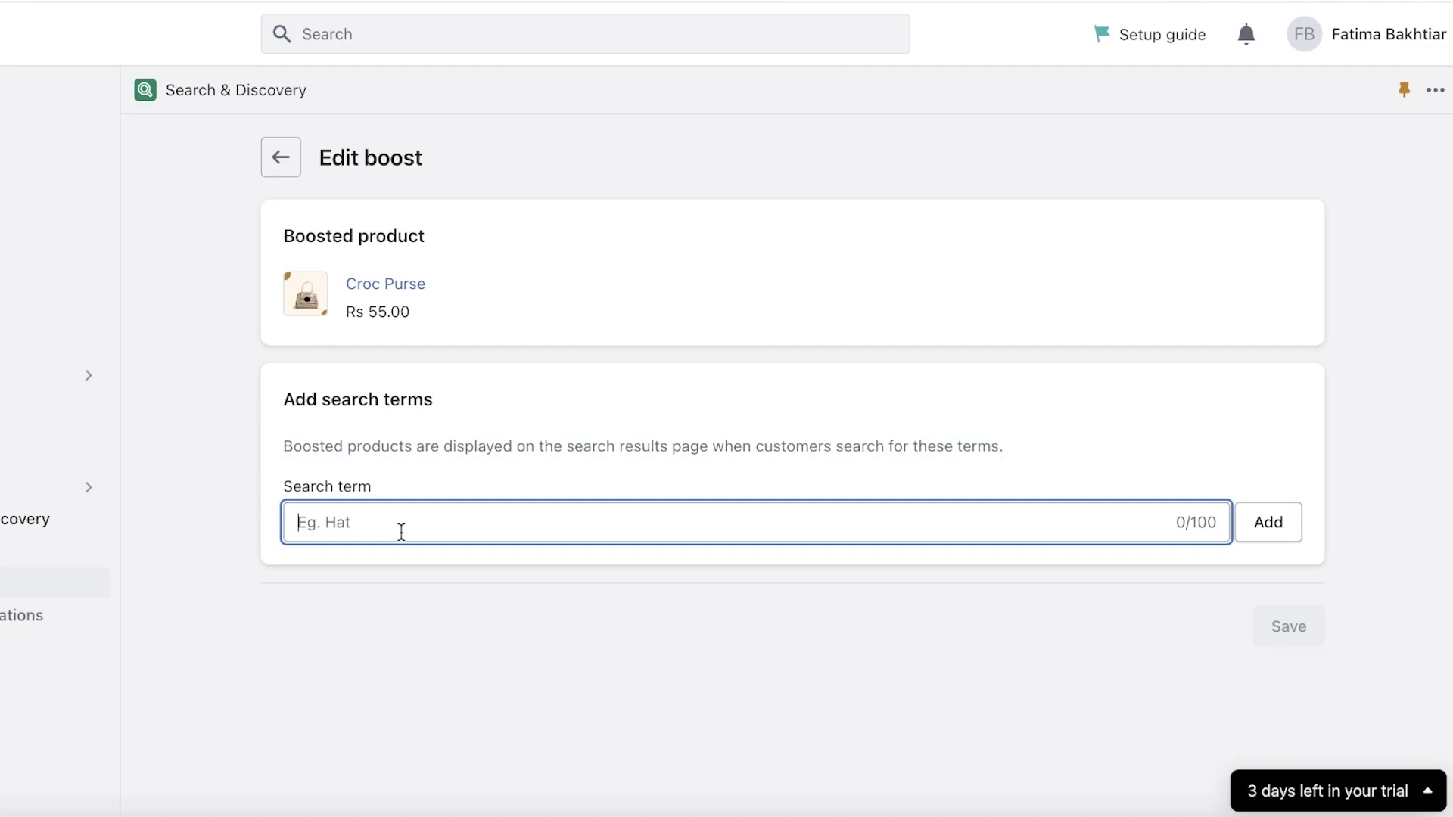
text(pur)
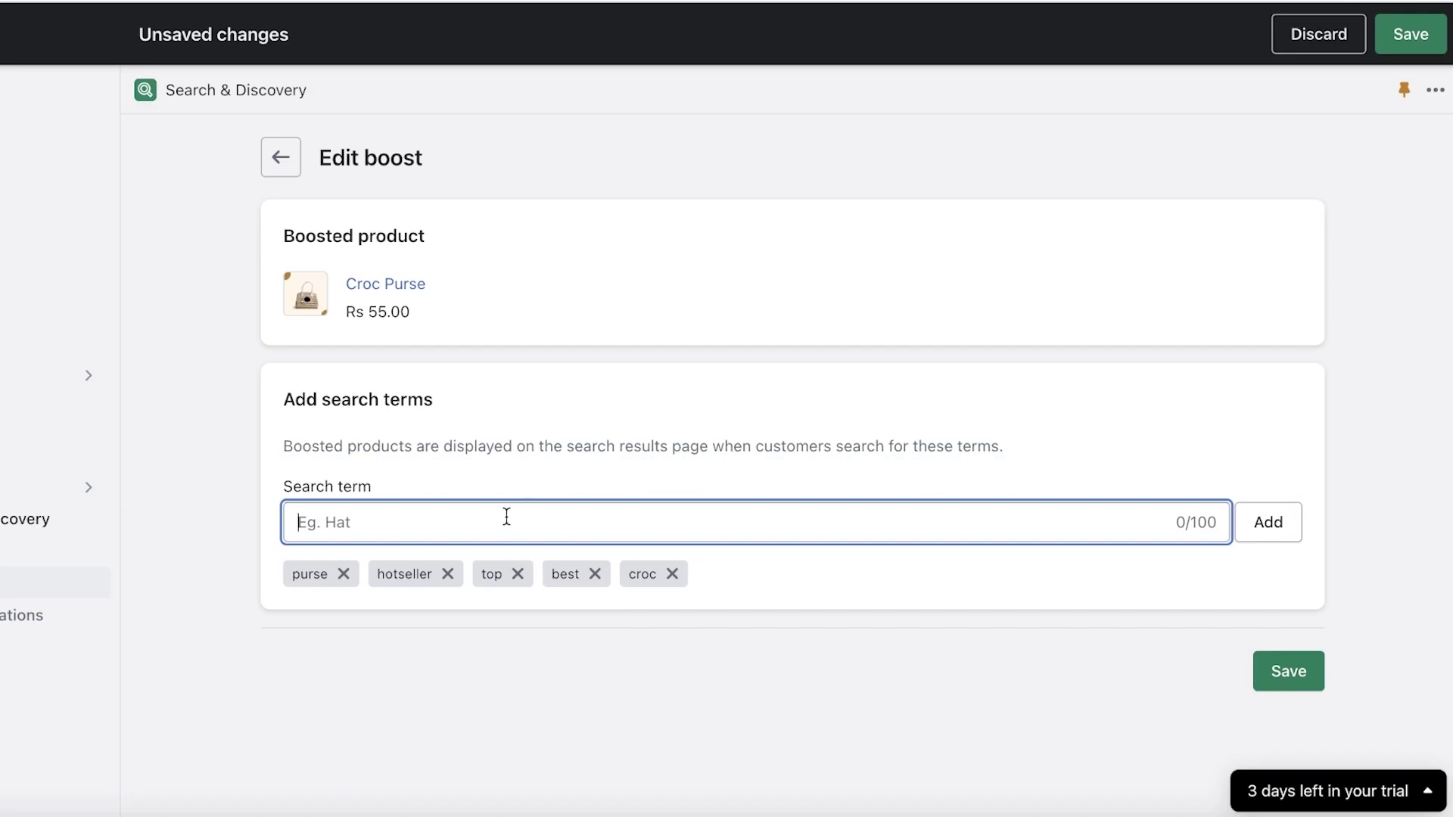
text(organizer)
key(Return)
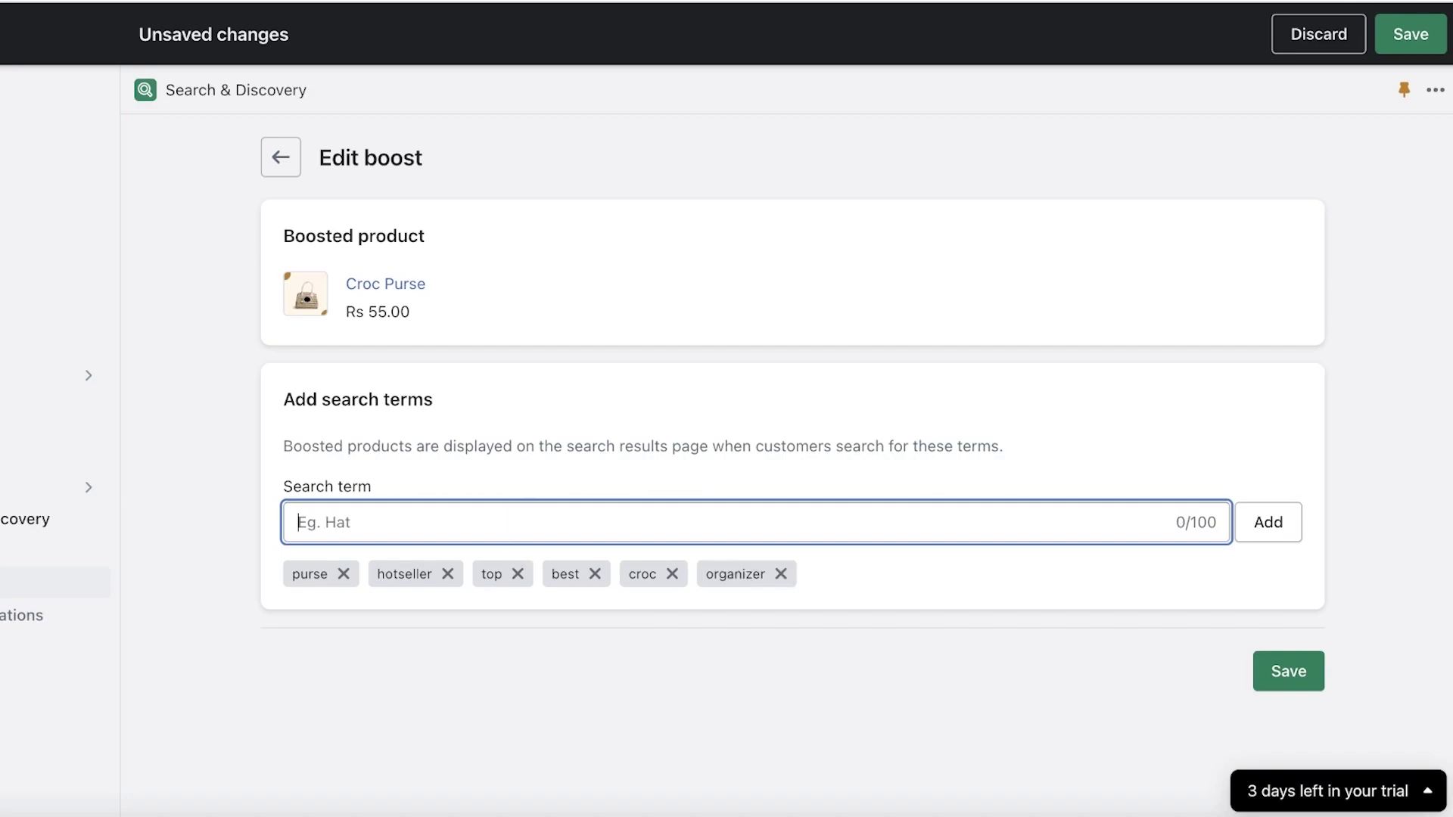
text(tophandle)
key(Return)
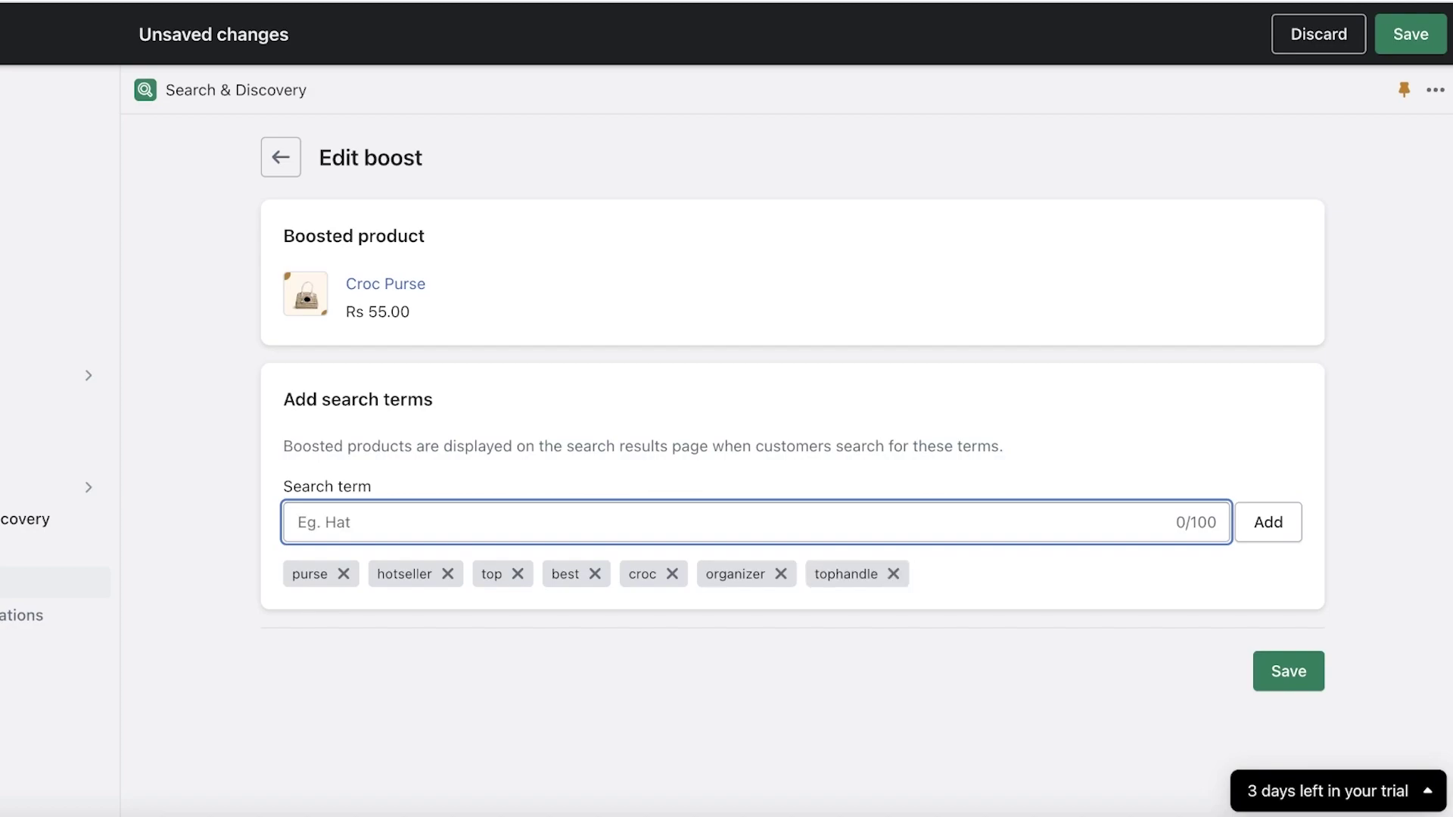
text(bag)
key(Return)
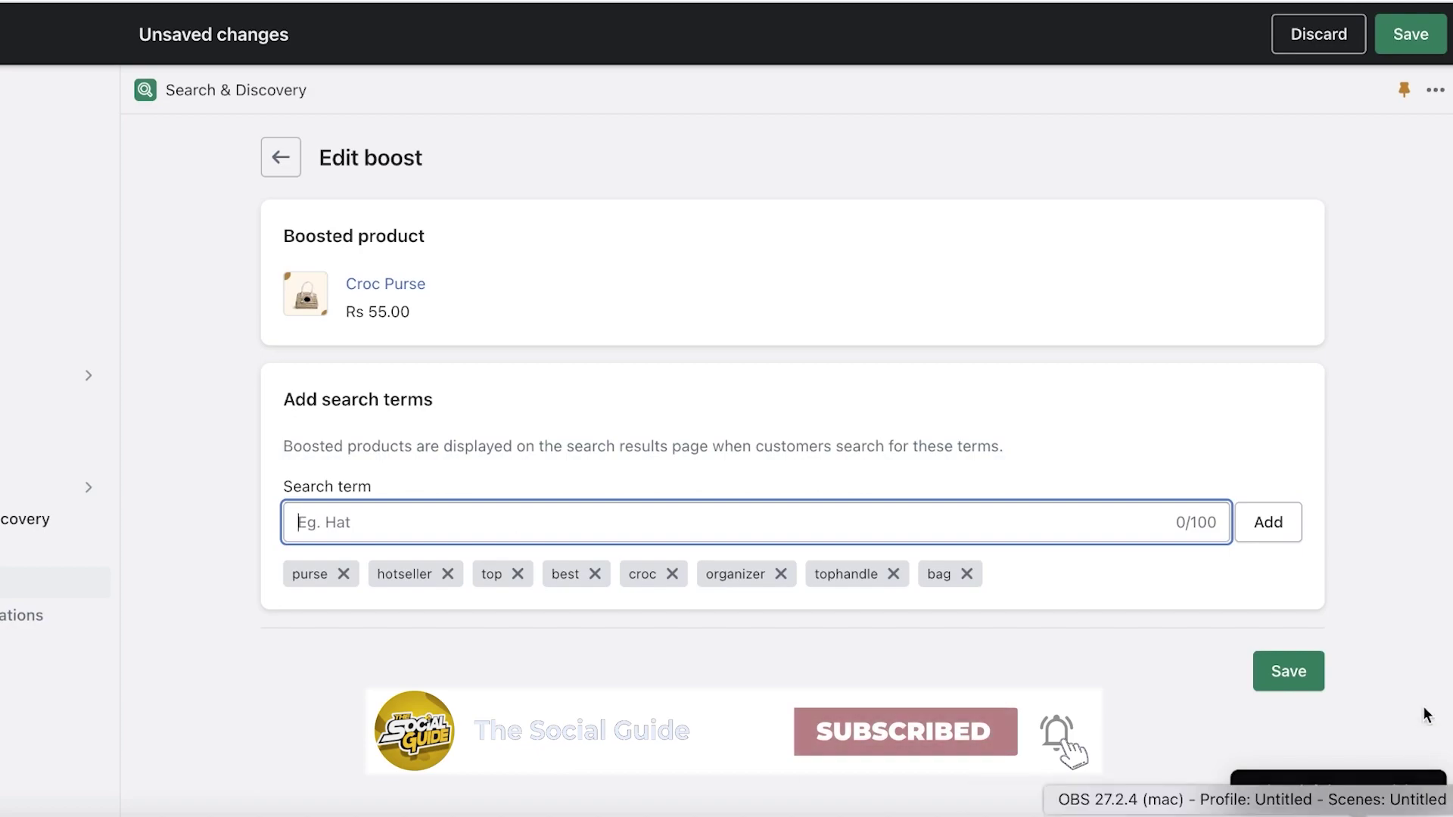
click(1316, 671)
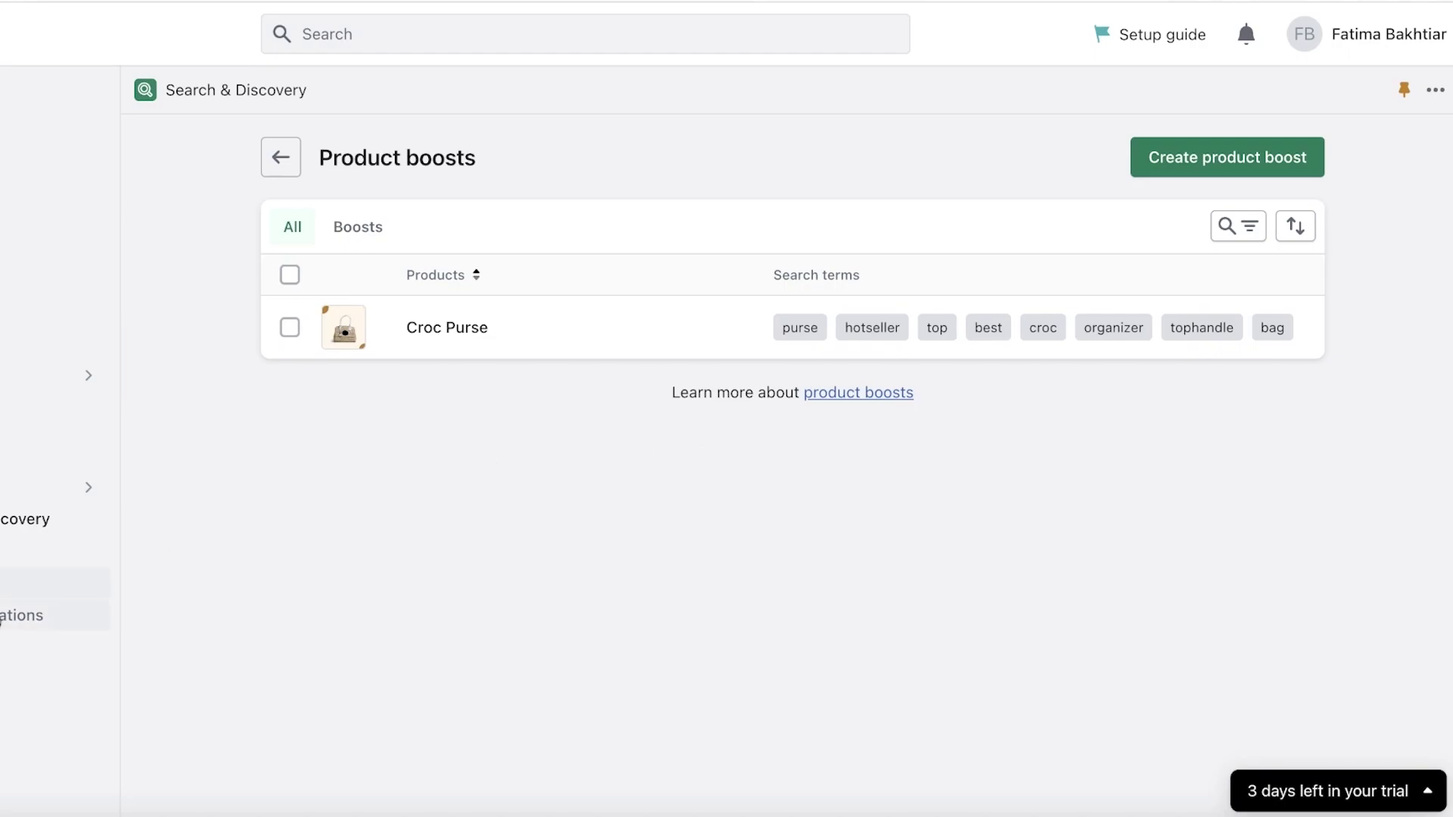
click(6, 584)
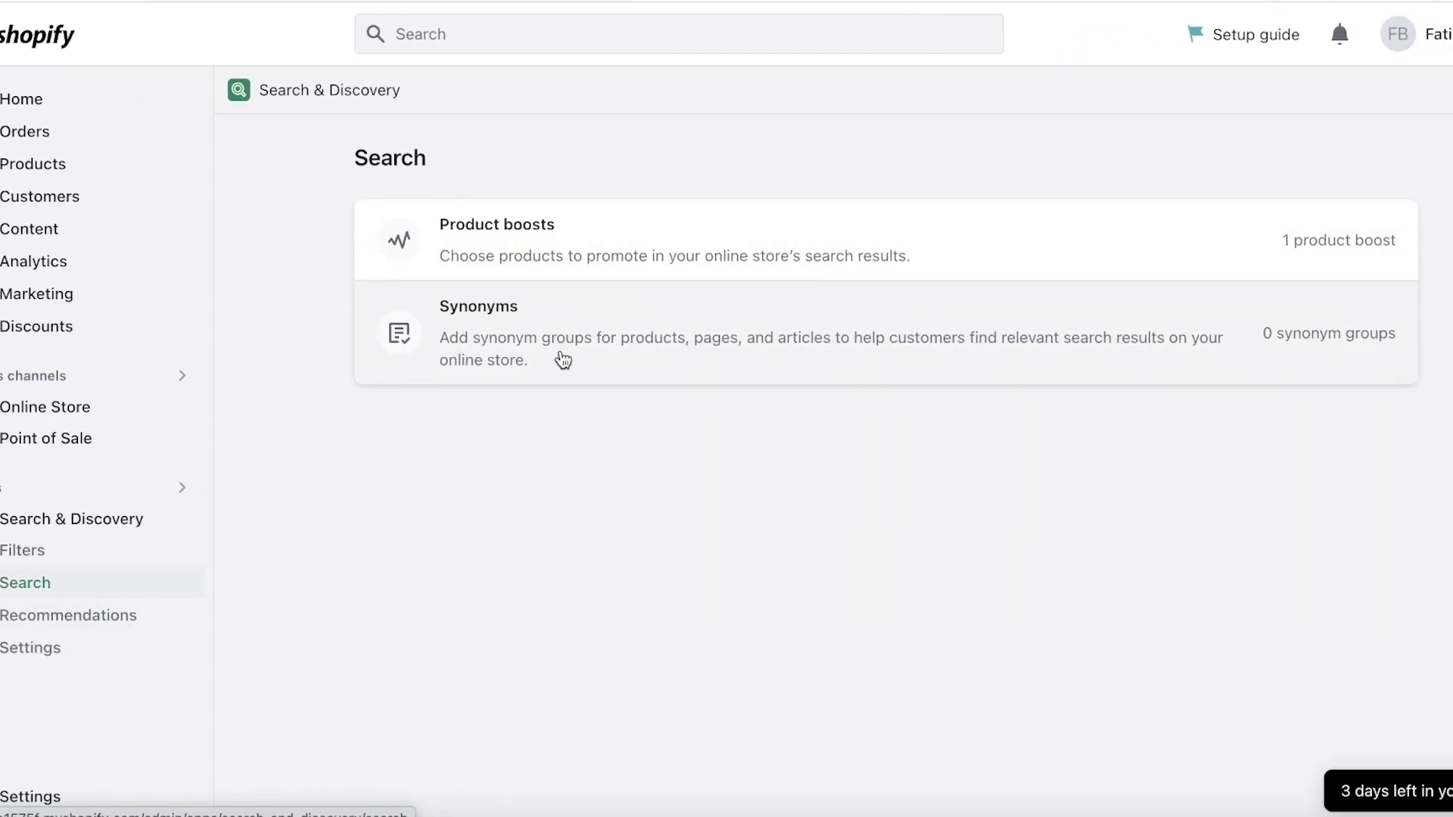
Create a synonym group with bag, purse, shopper, wallet, mens wallet and duffle
click(470, 358)
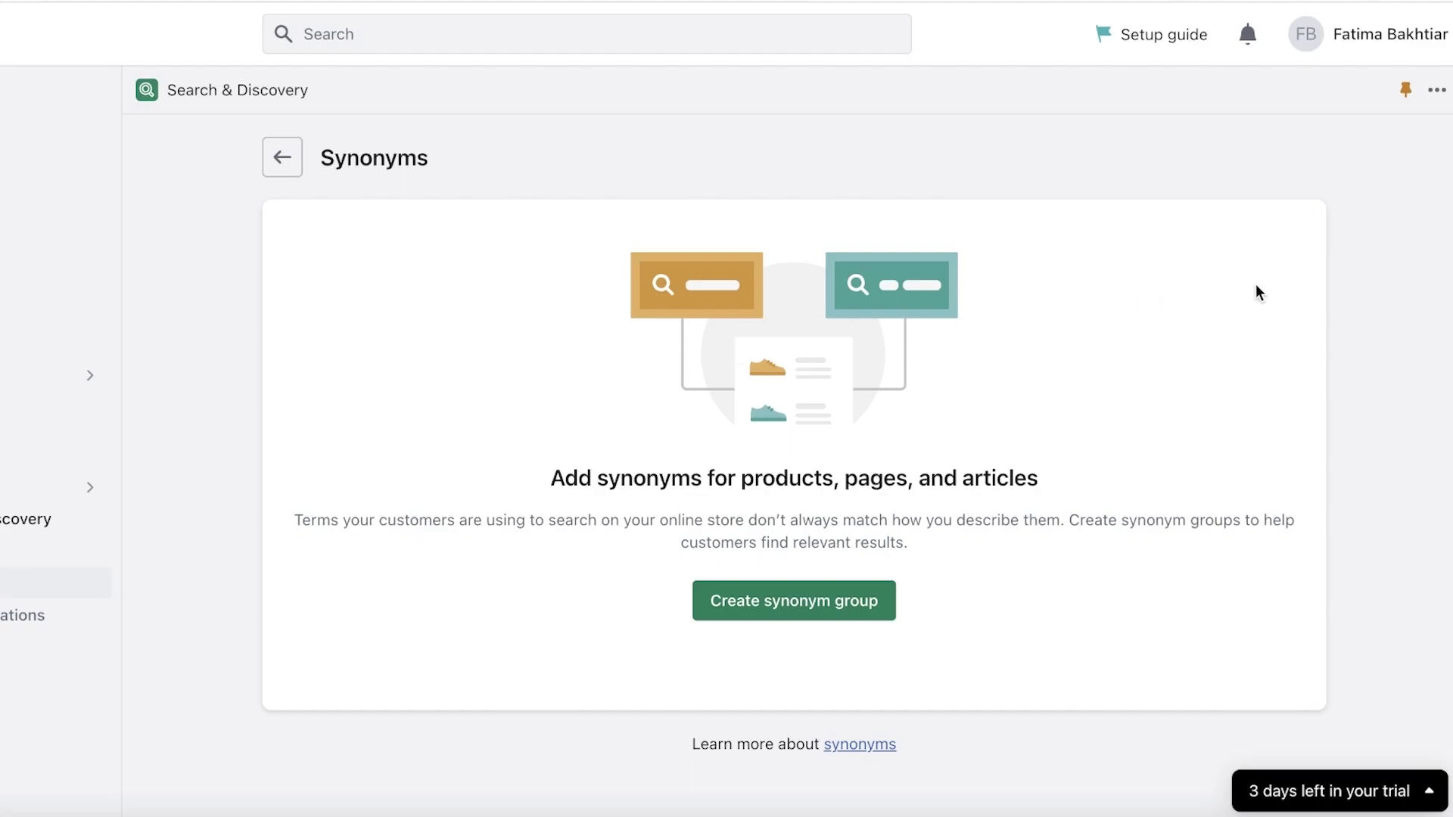
click(843, 610)
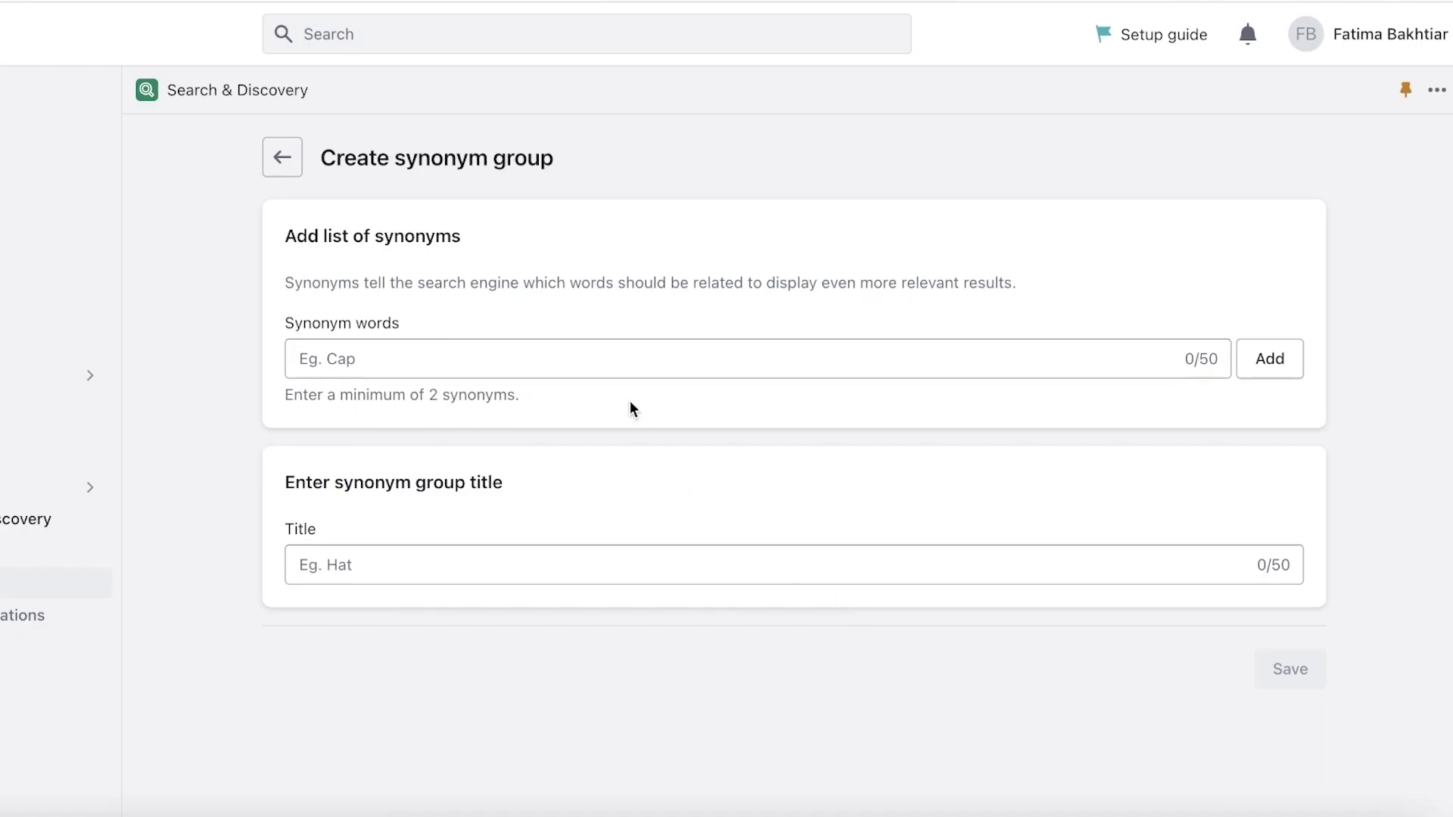
click(617, 357)
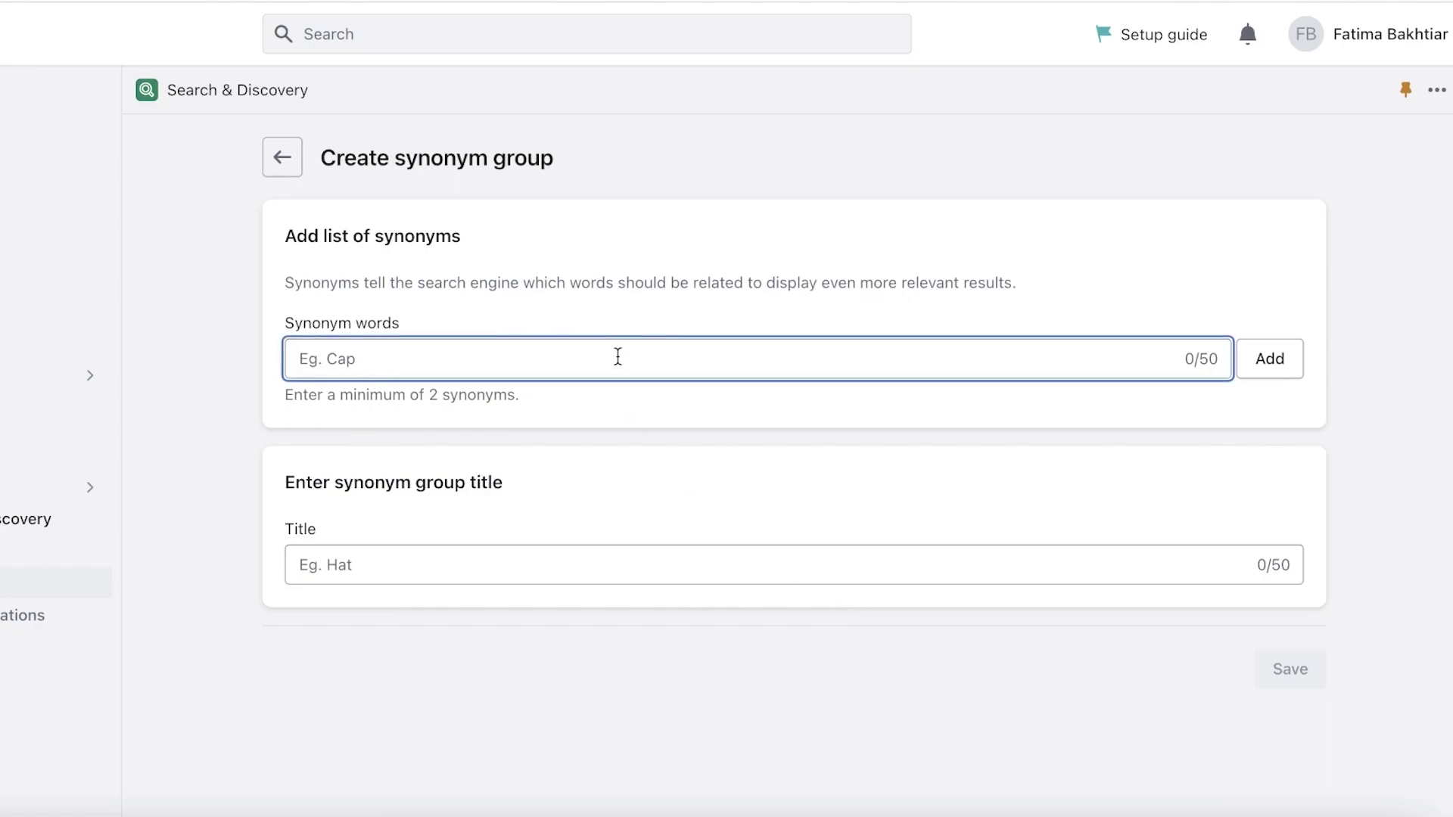
text(b)
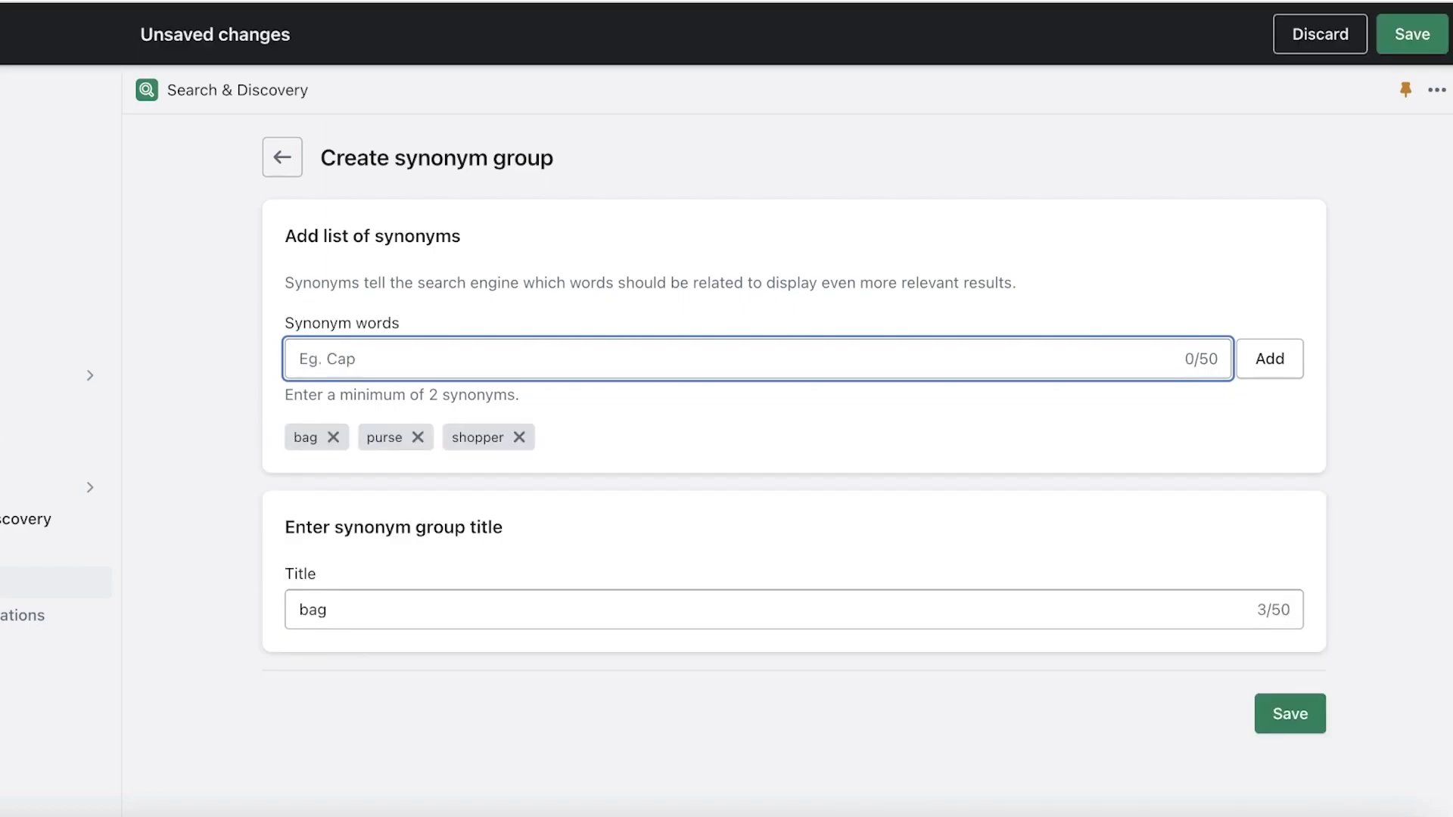
text(wallet)
key(Return)
text(mens wallet)
key(Return)
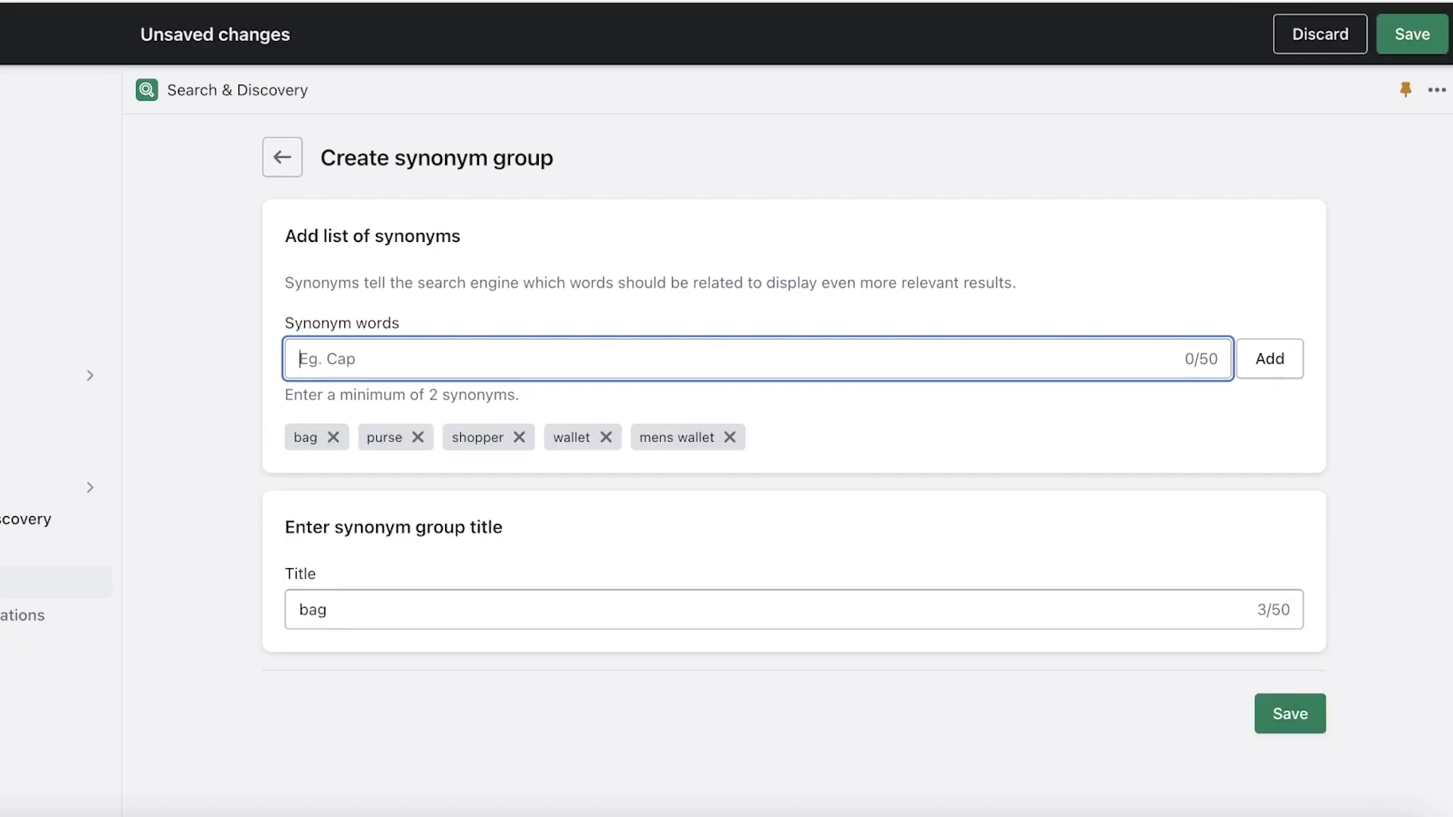
text(duffle)
key(Return)
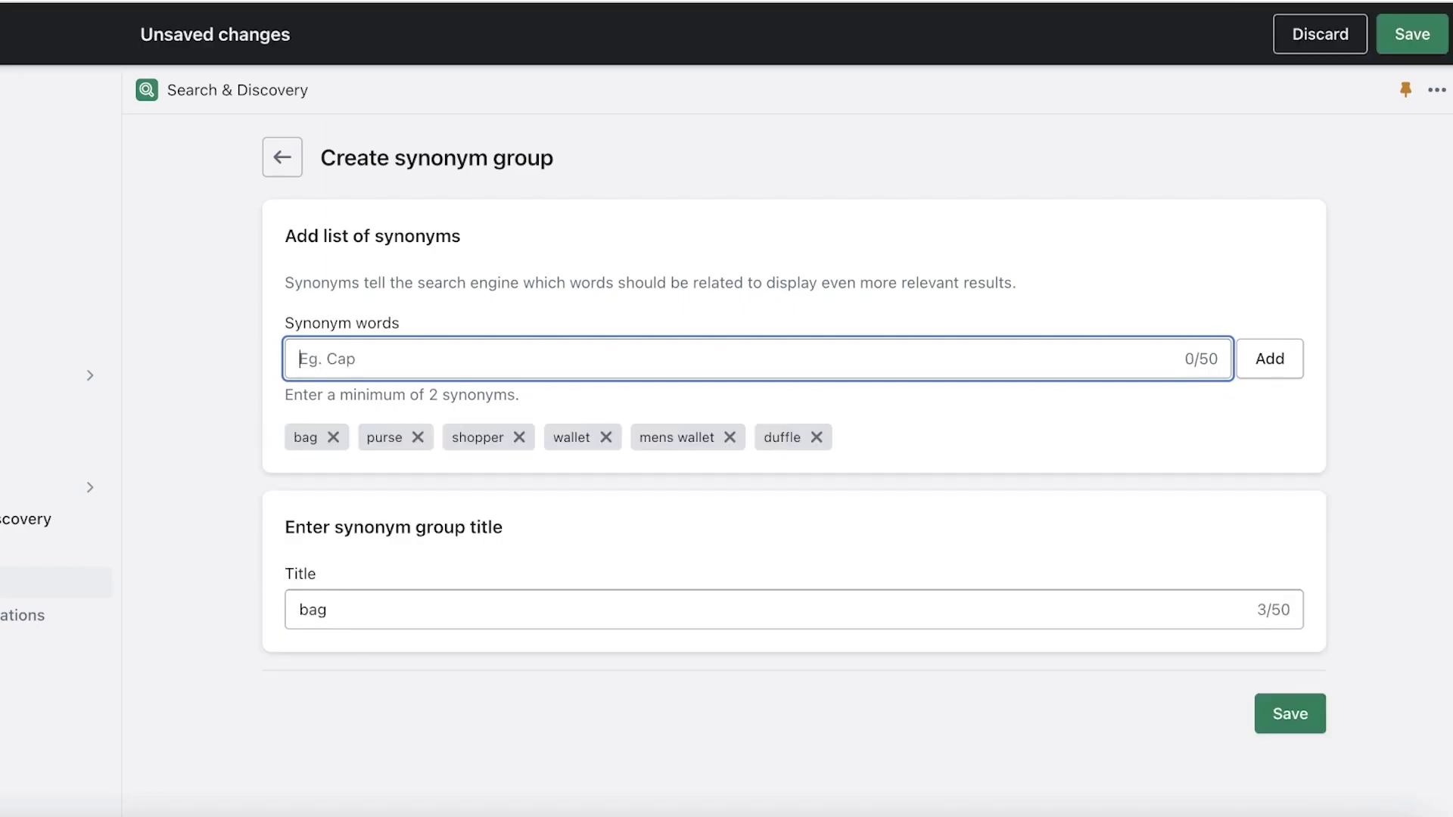
text(buf)
key(BackSpace)
key(BackSpace)
key(BackSpace)
Retitle the synonym group to 'Bags' and save it
click(443, 616)
key(ctrl+a)
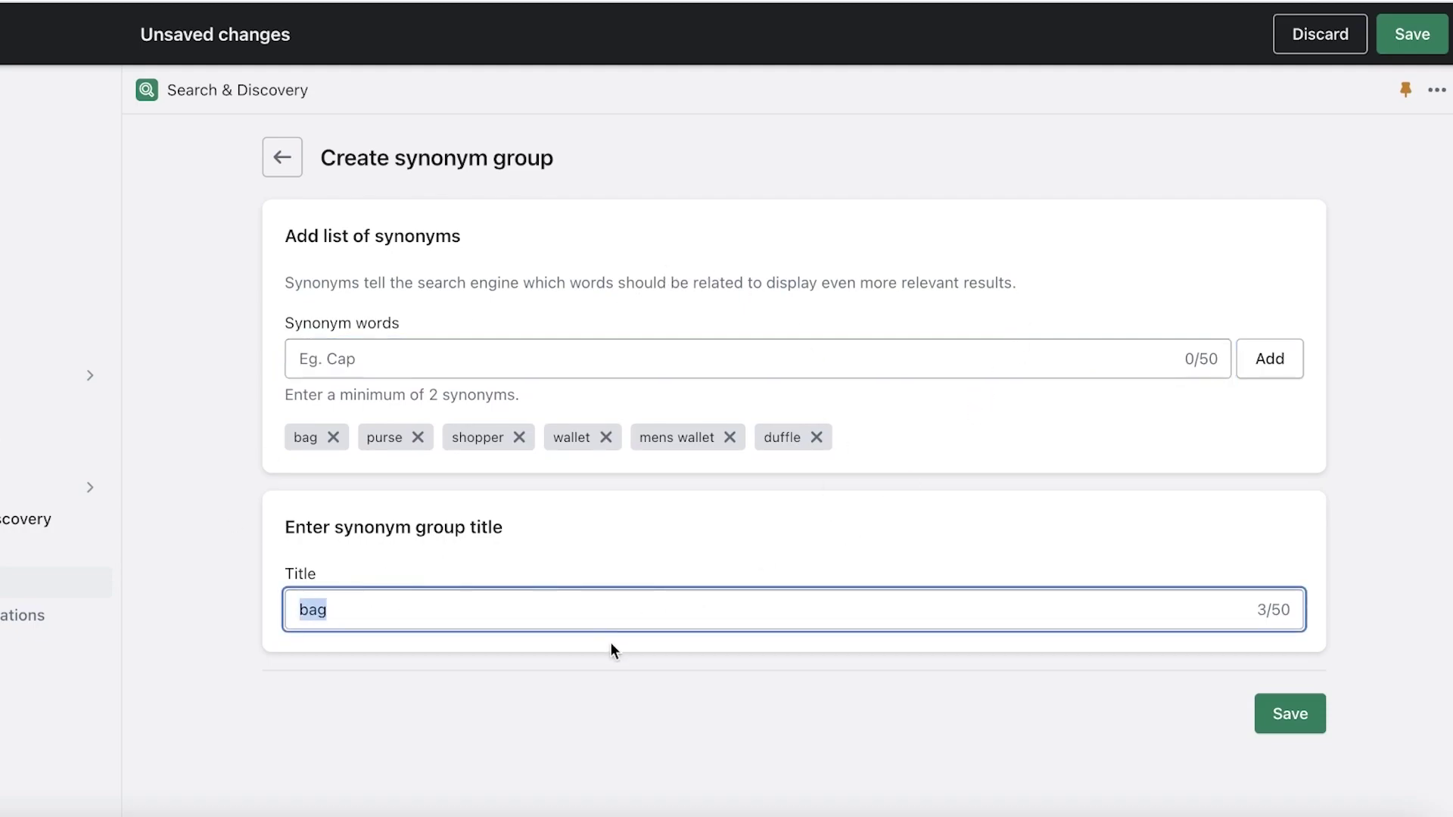
text(Bags)
click(1289, 728)
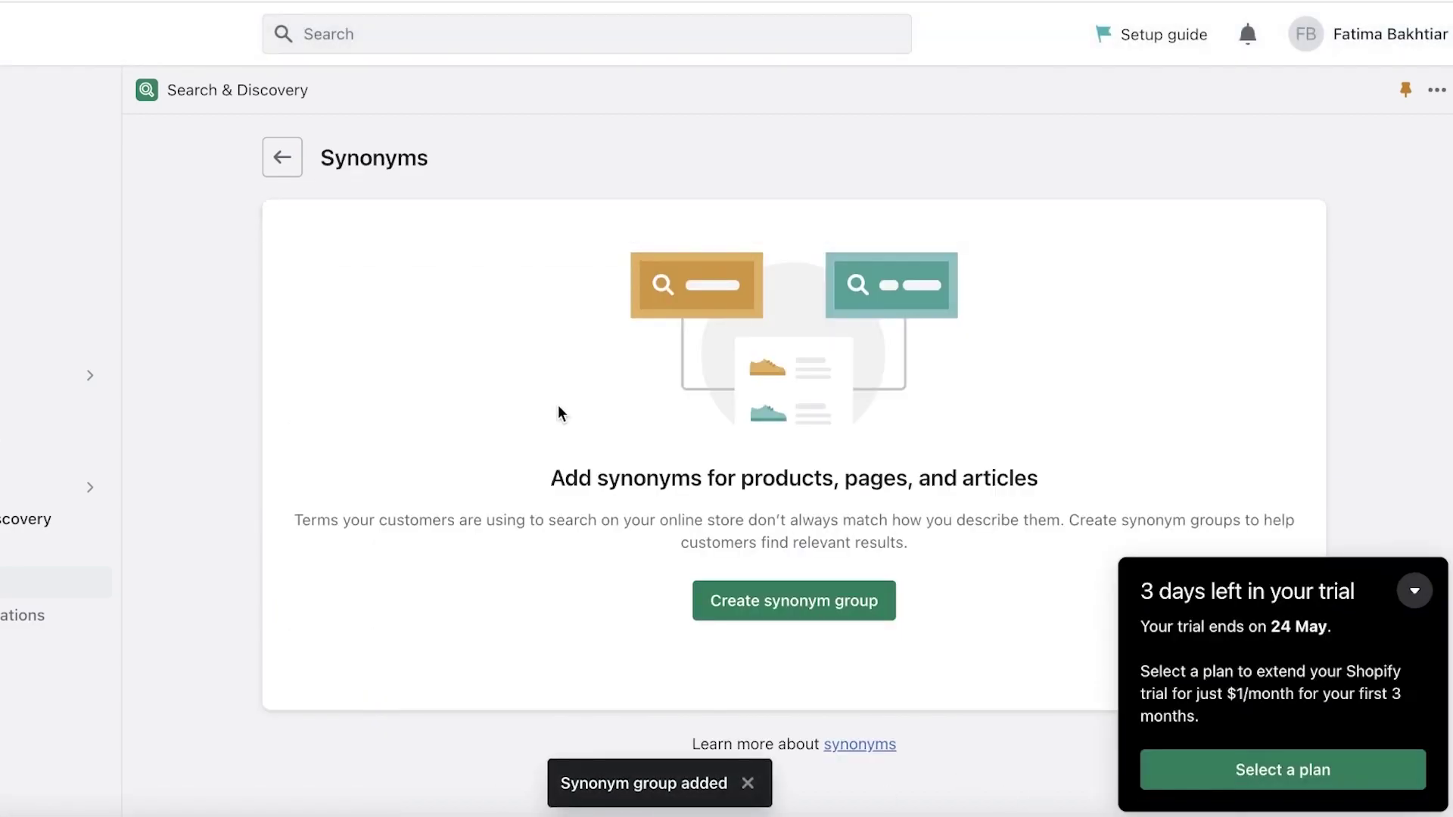
Recheck the saved Bags synonym group, then go to Product recommendations
click(1414, 591)
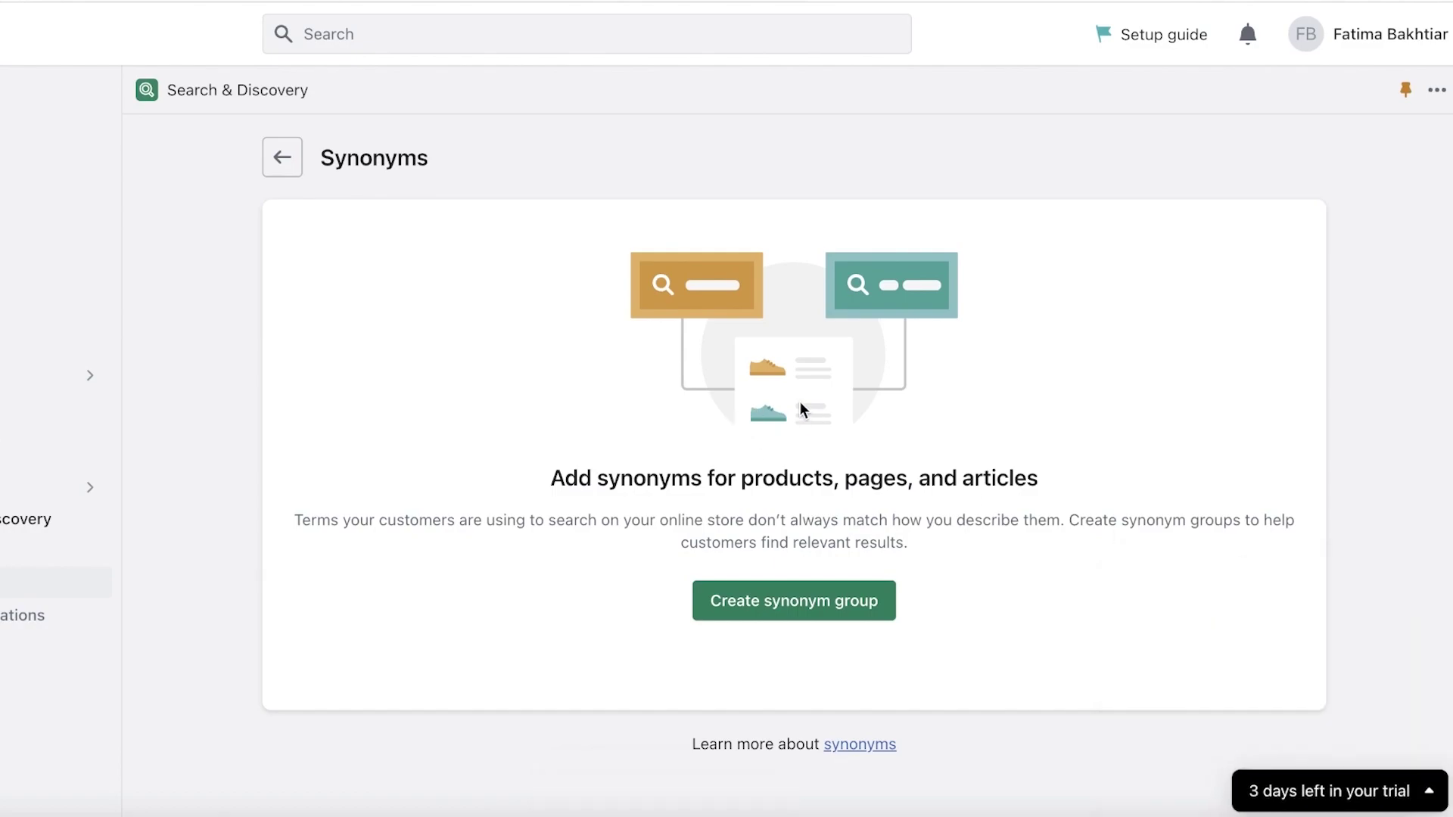
click(30, 569)
click(446, 335)
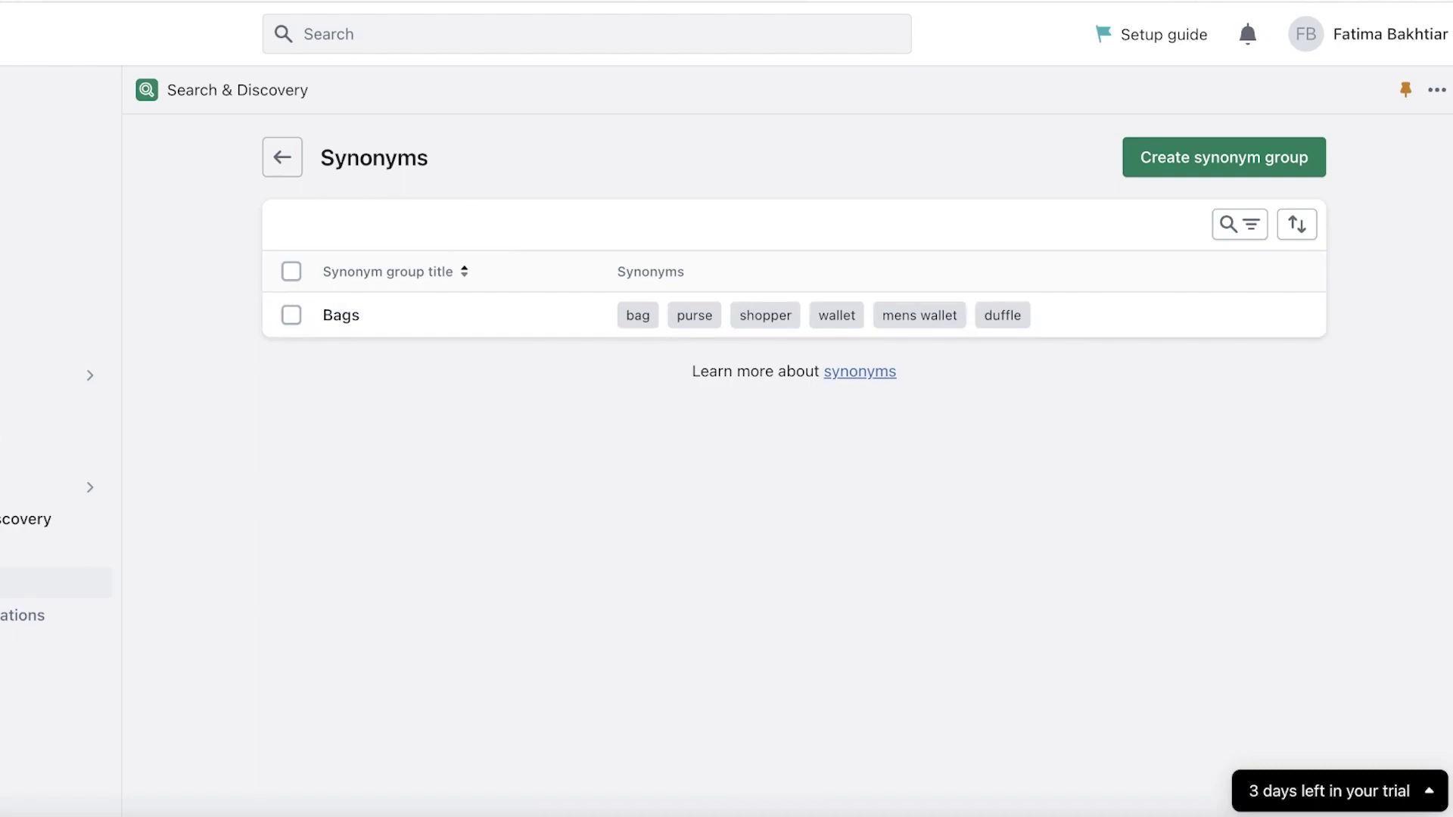
click(480, 333)
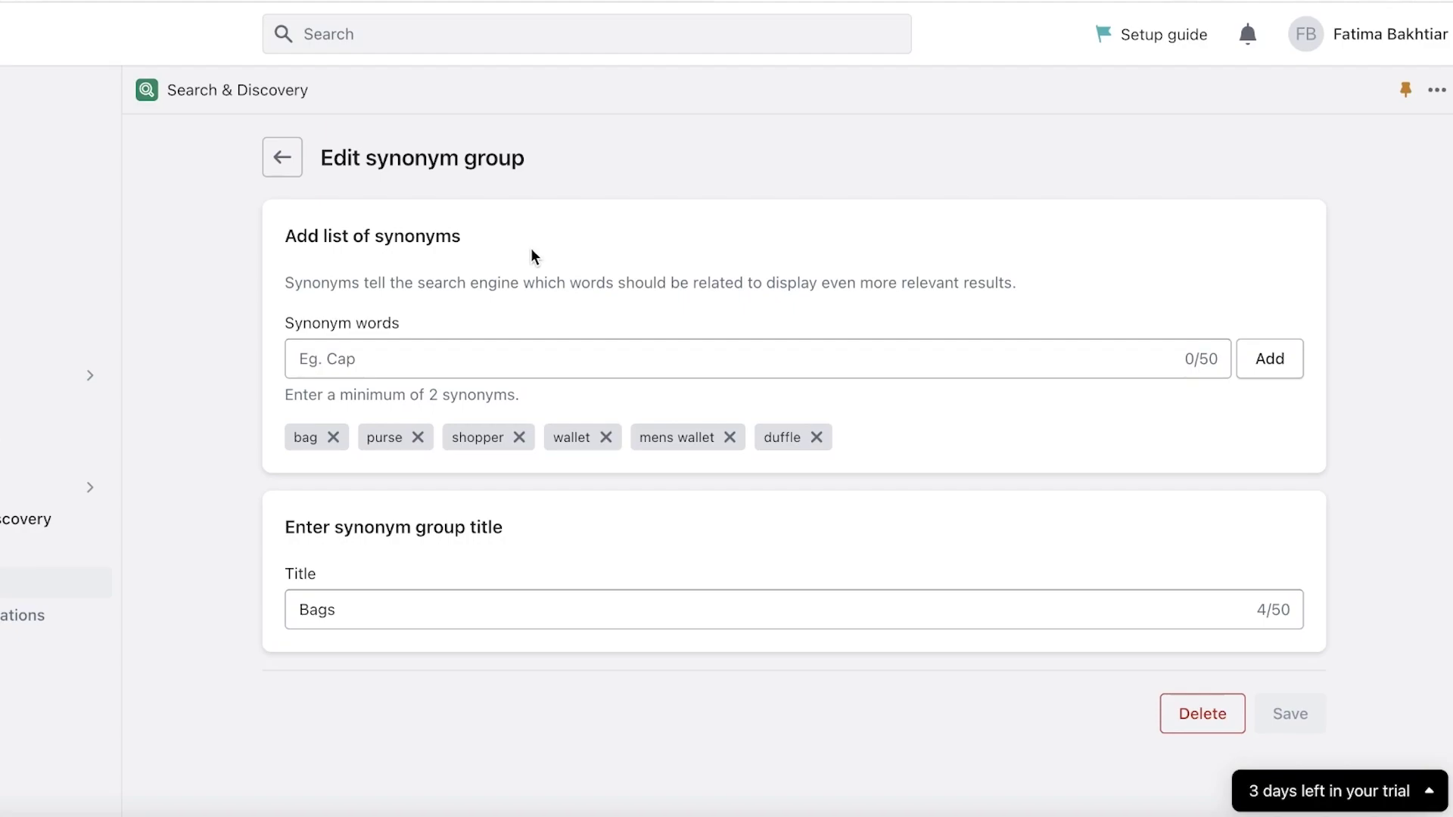
click(30, 616)
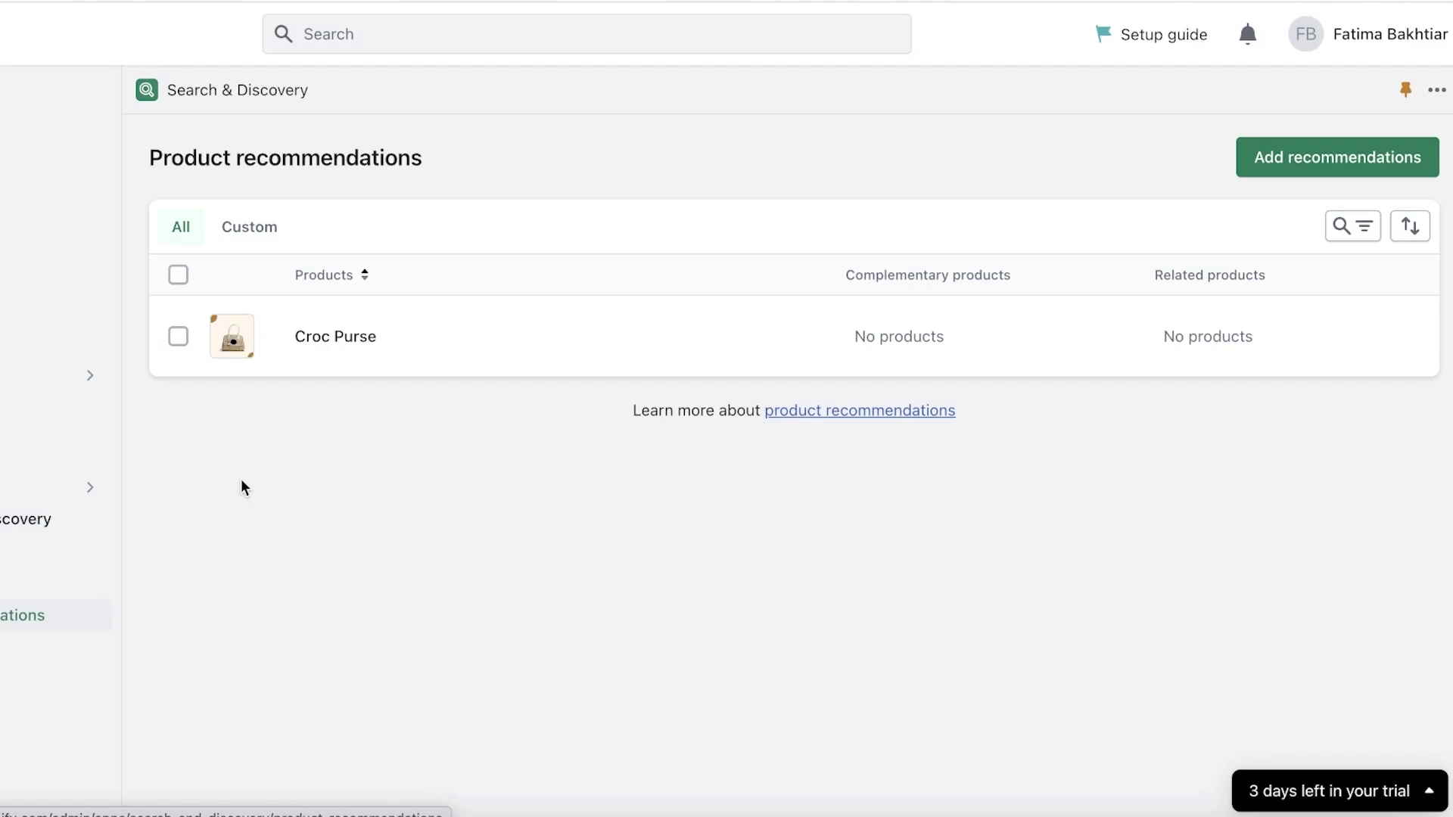
Open Croc Purse's recommendations and look through the page
click(934, 362)
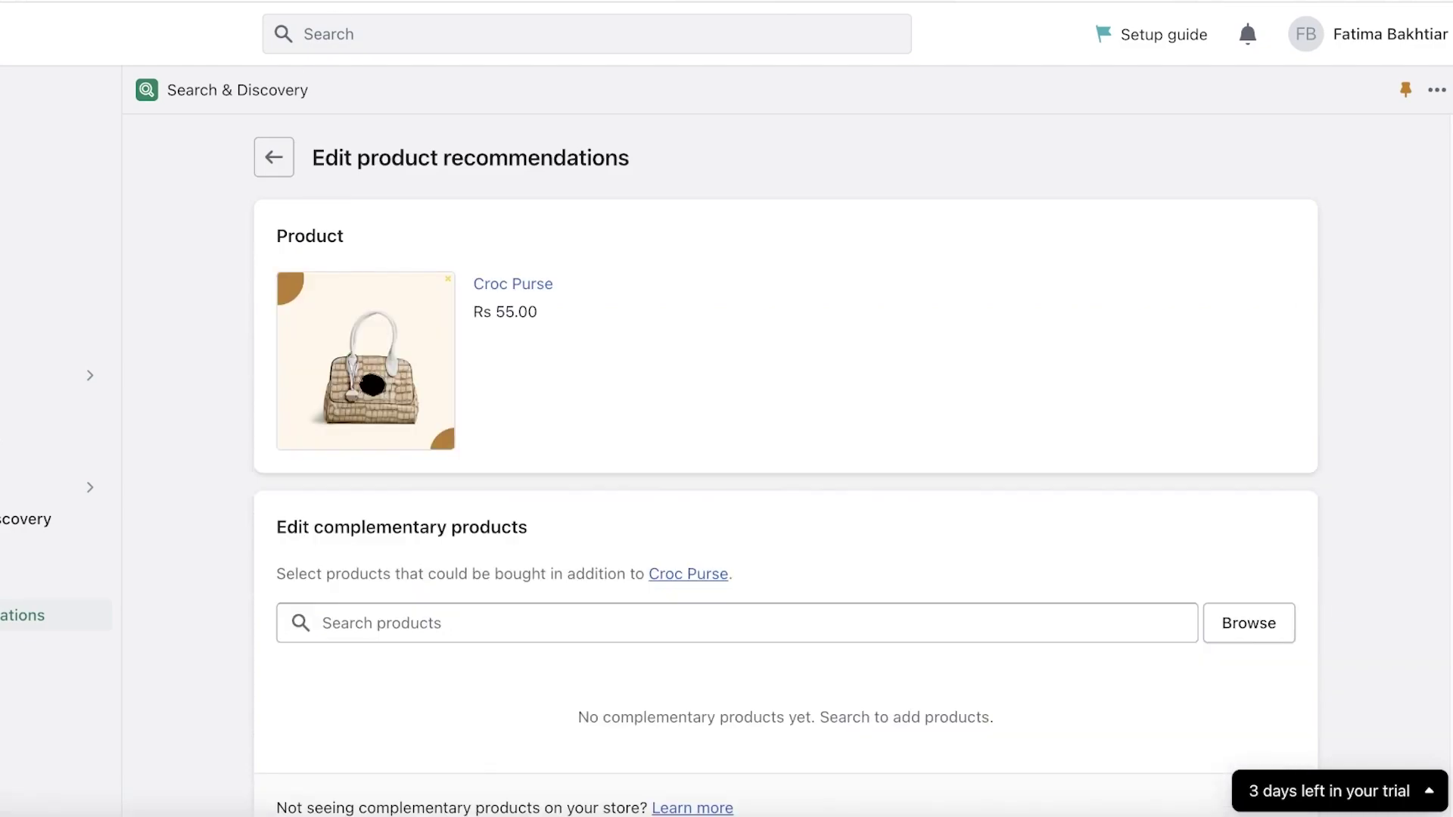
scroll(510, 445, down, 4)
scroll(511, 452, down, 4)
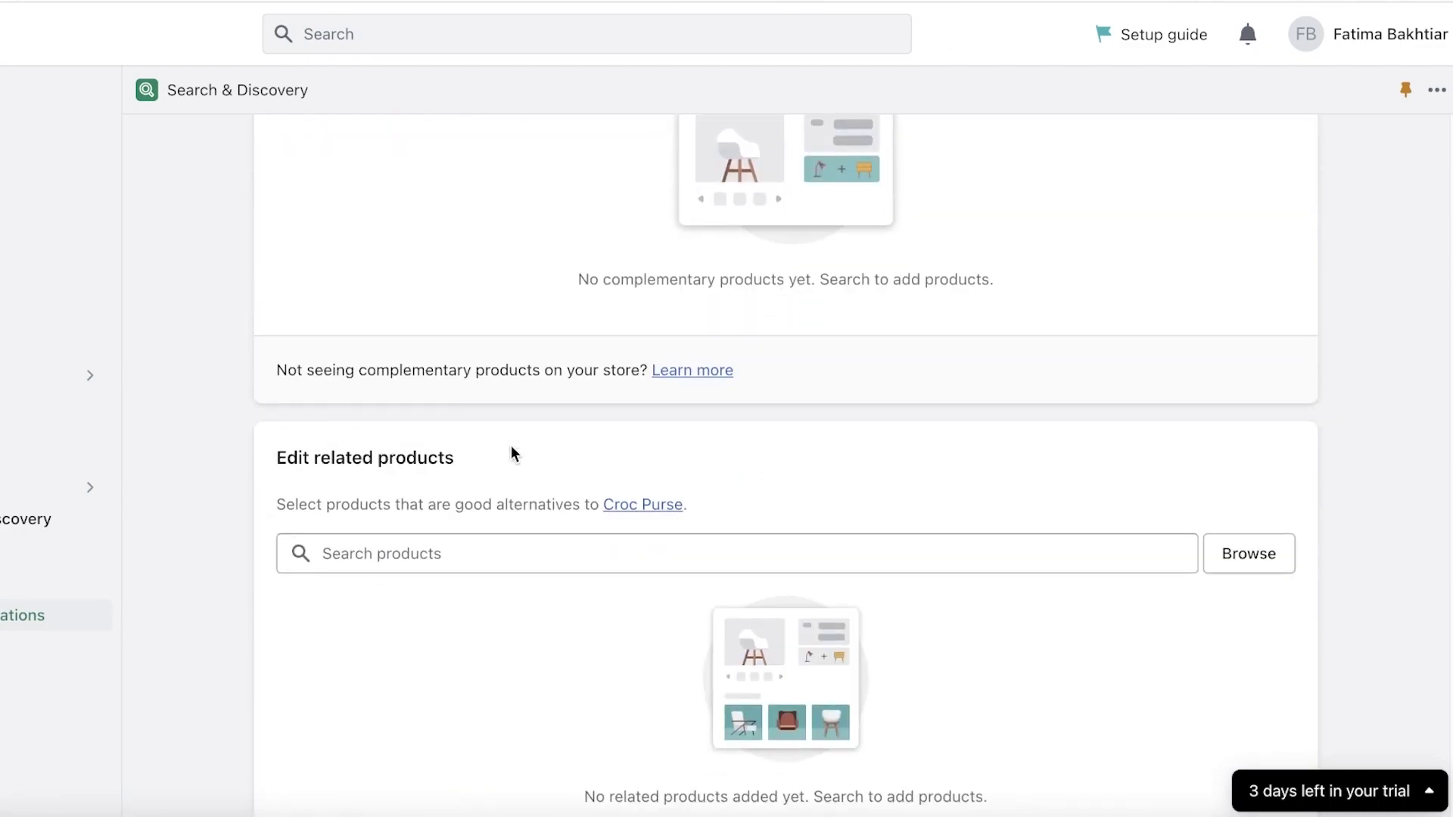
scroll(515, 454, up, 7)
scroll(519, 458, down, 2)
scroll(244, 331, up, 4)
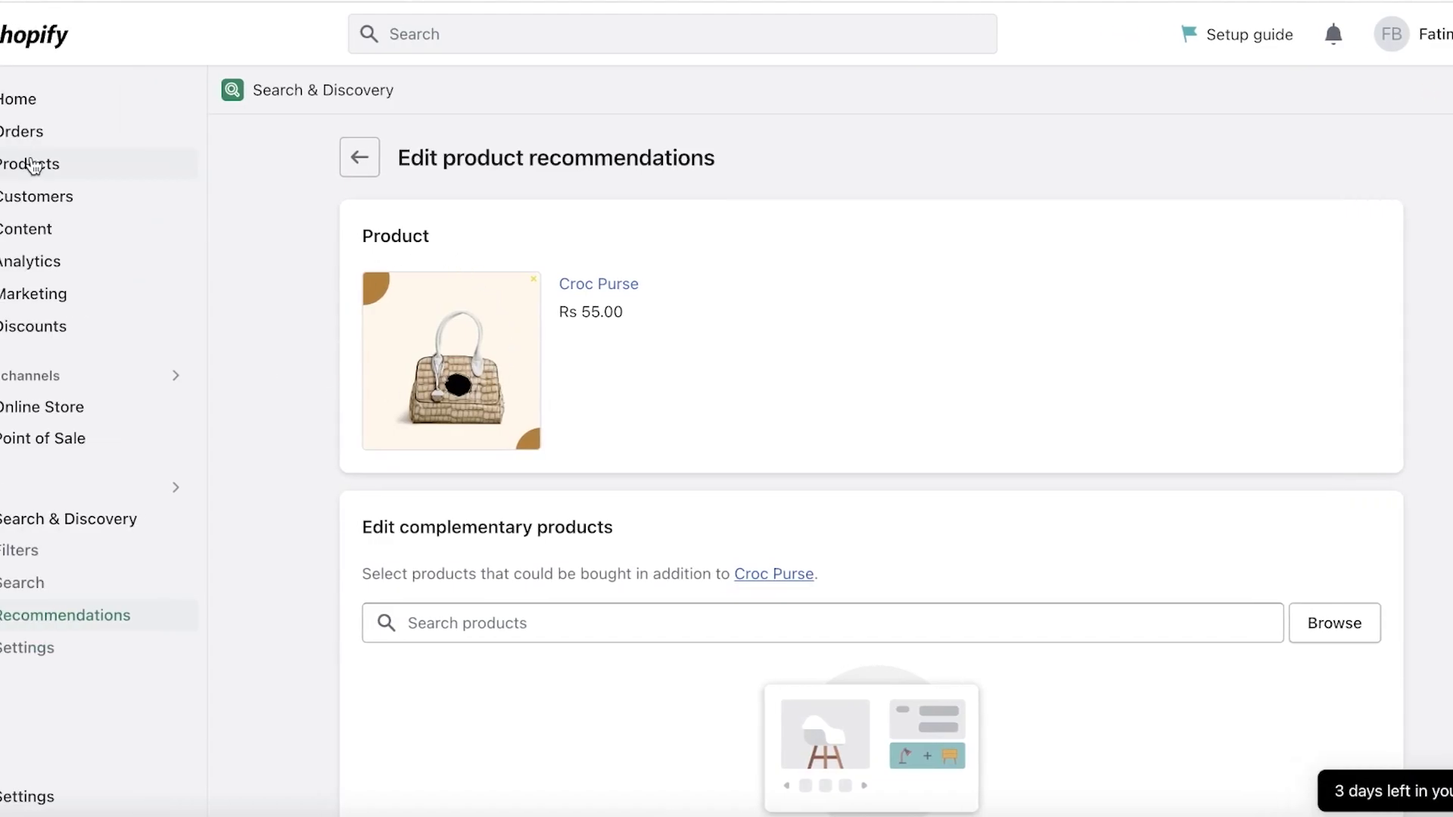
Create a new product titled 'Keychain' and save it
click(30, 162)
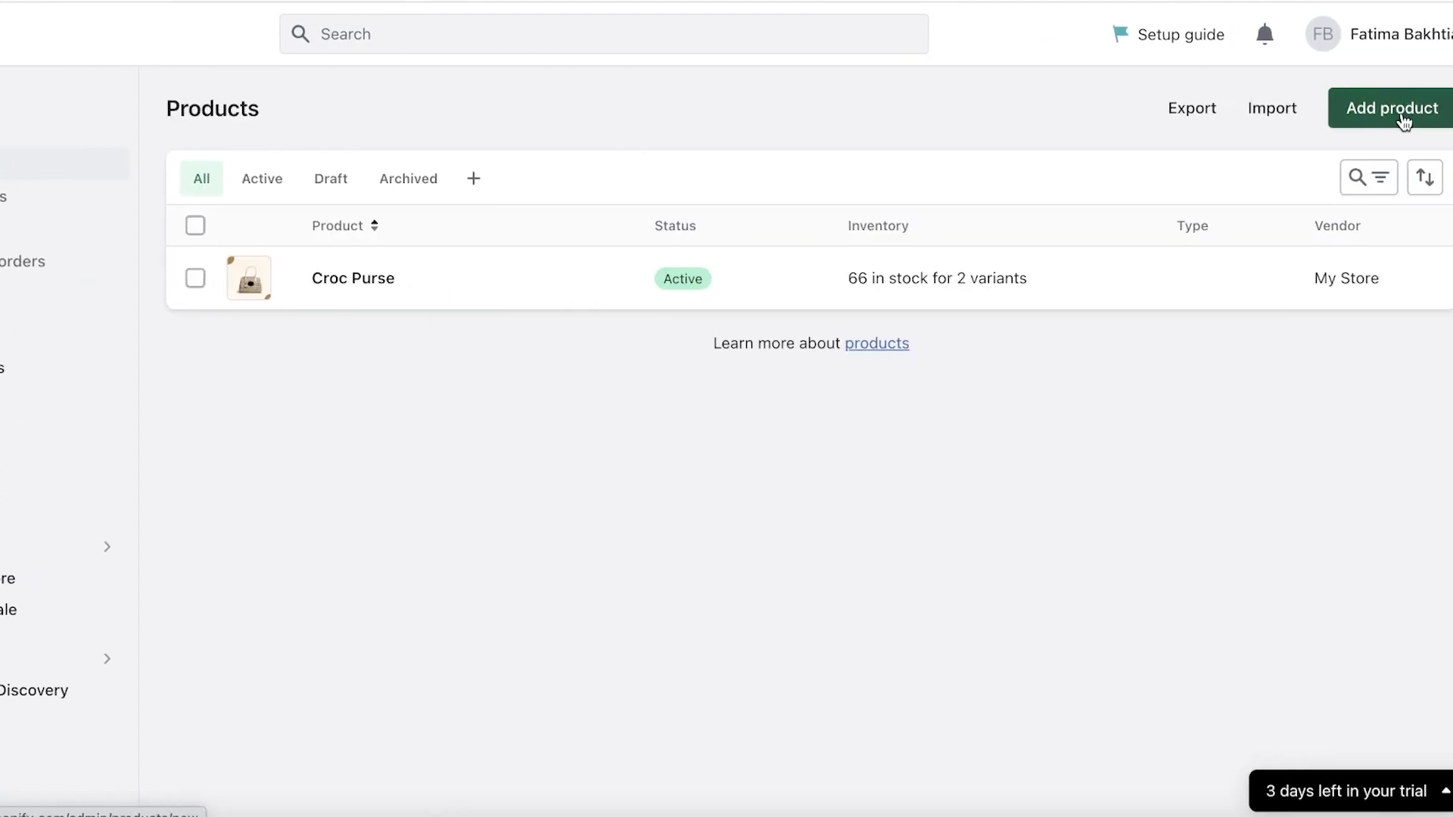
click(1441, 108)
click(450, 231)
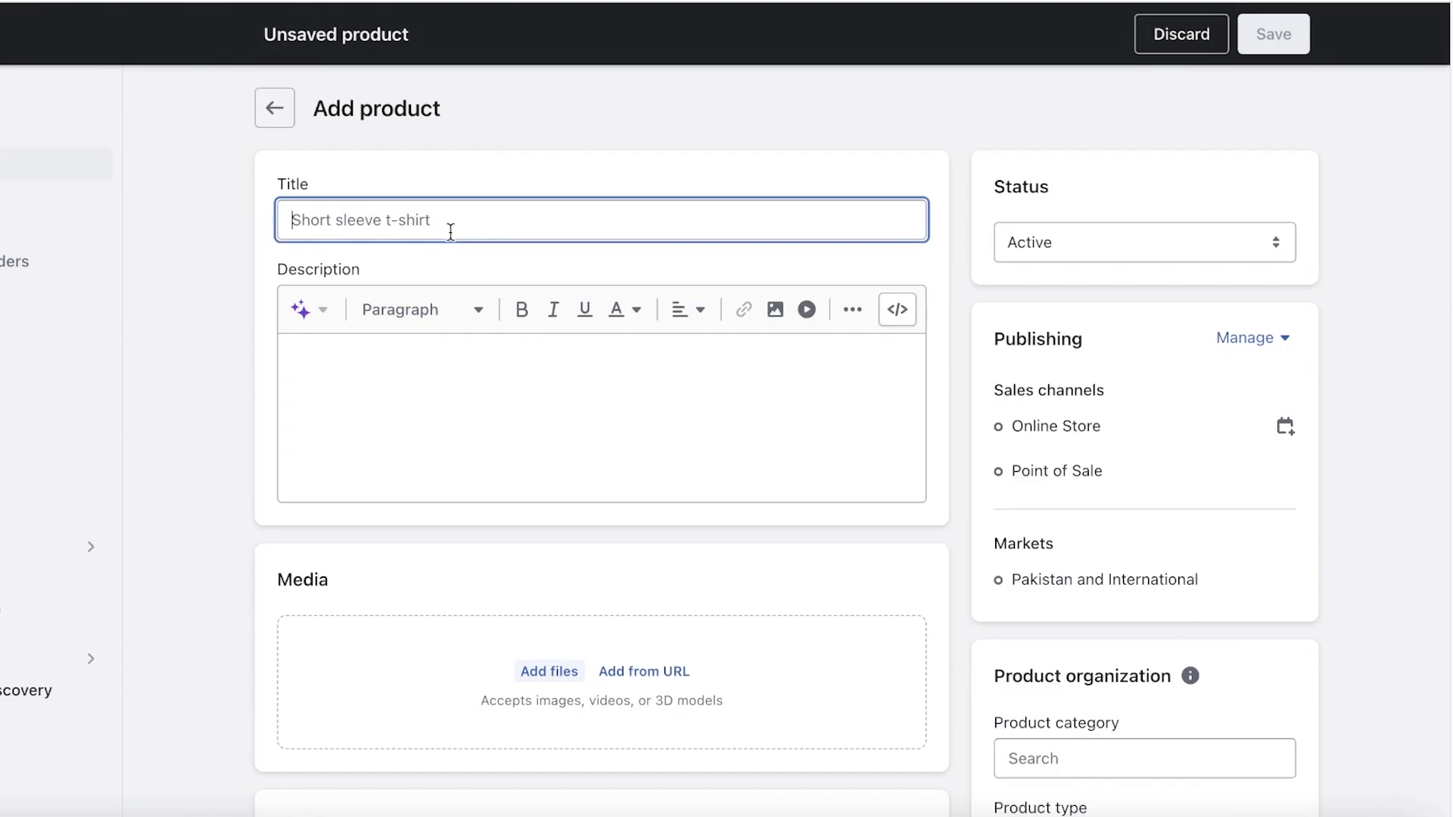
text(Keychain)
key(ctrl+s)
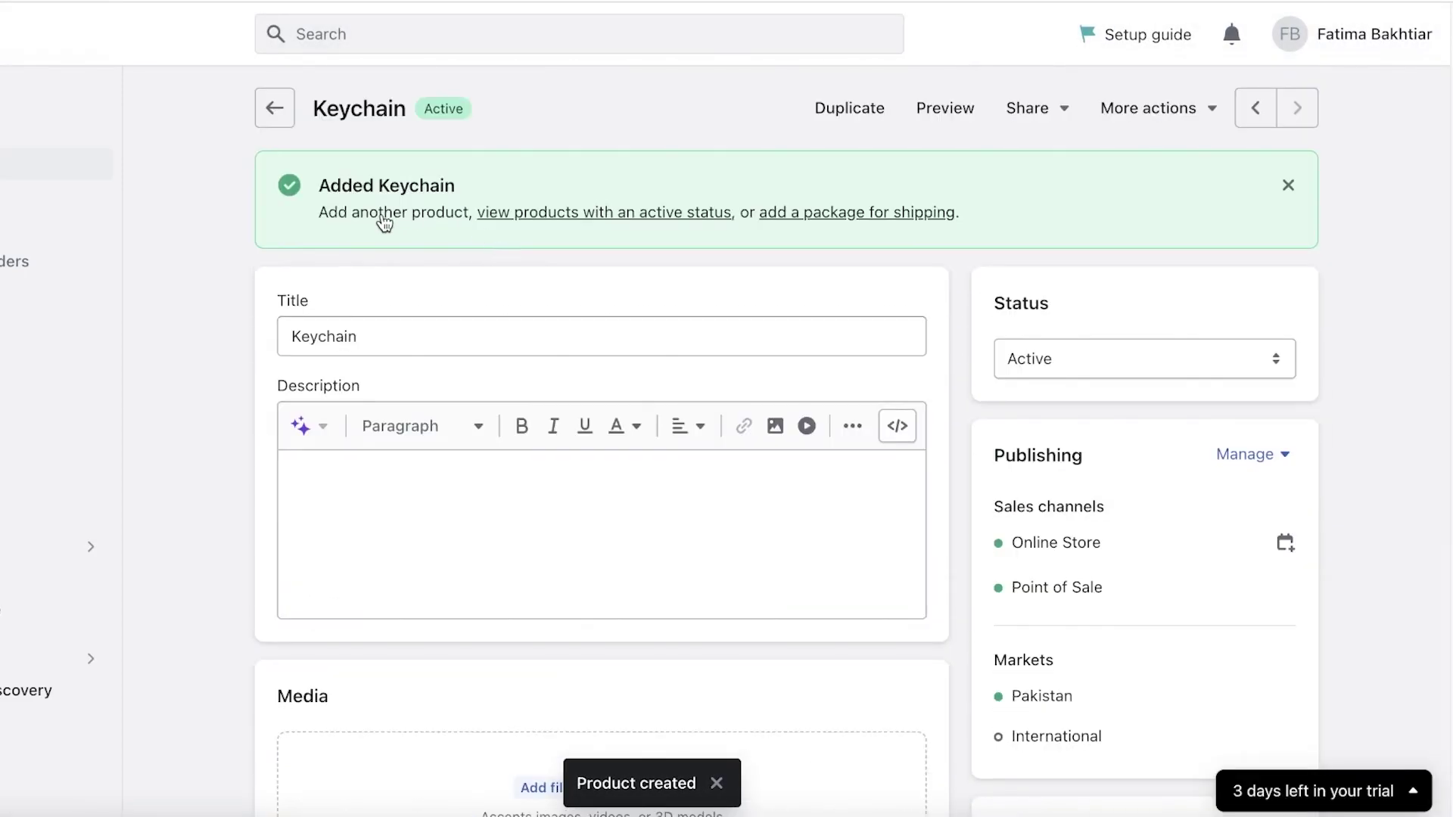
Reopen the Keychain product from the Products list to edit its inventory settings
click(30, 162)
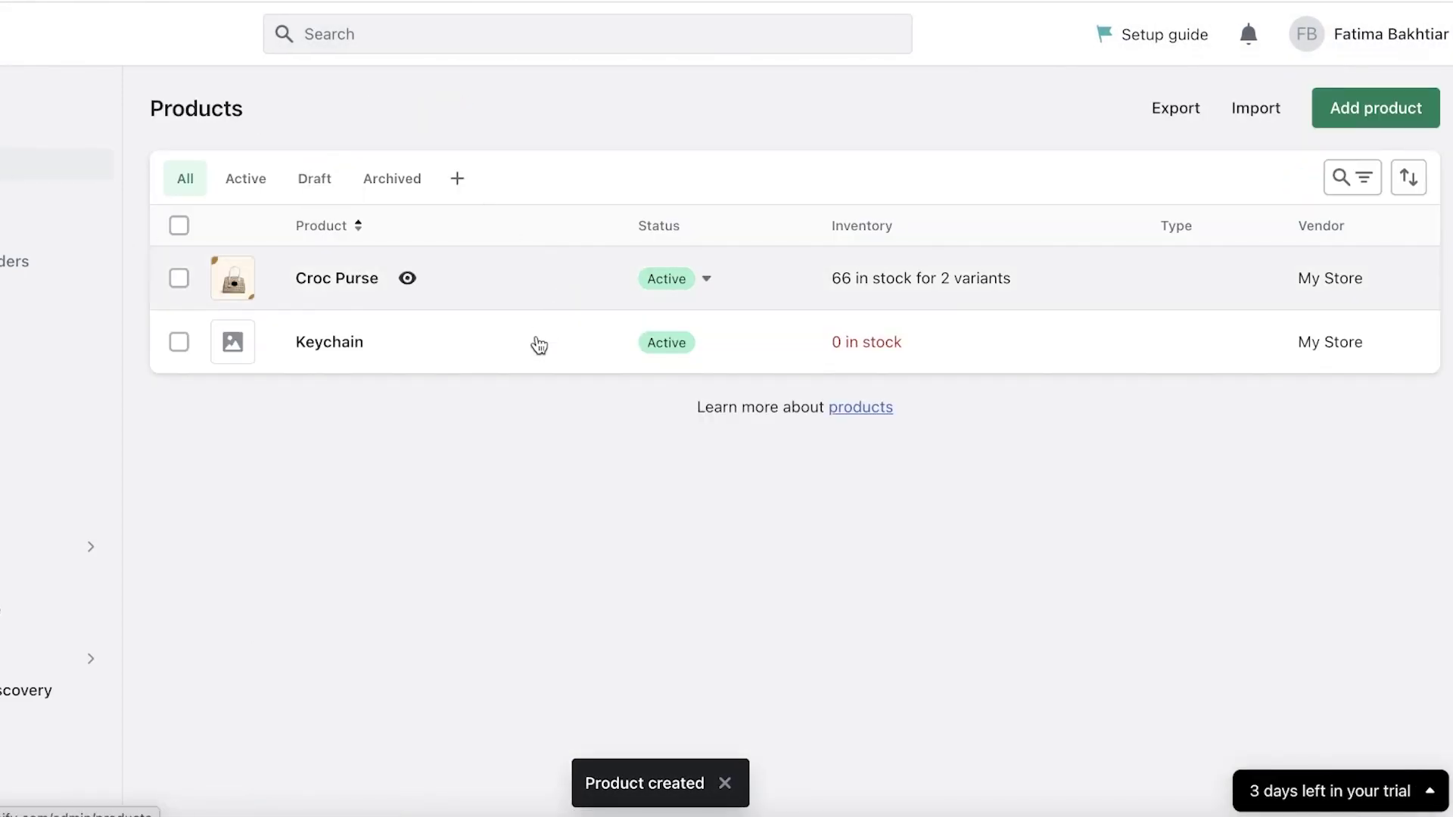
click(523, 348)
scroll(832, 522, down, 15)
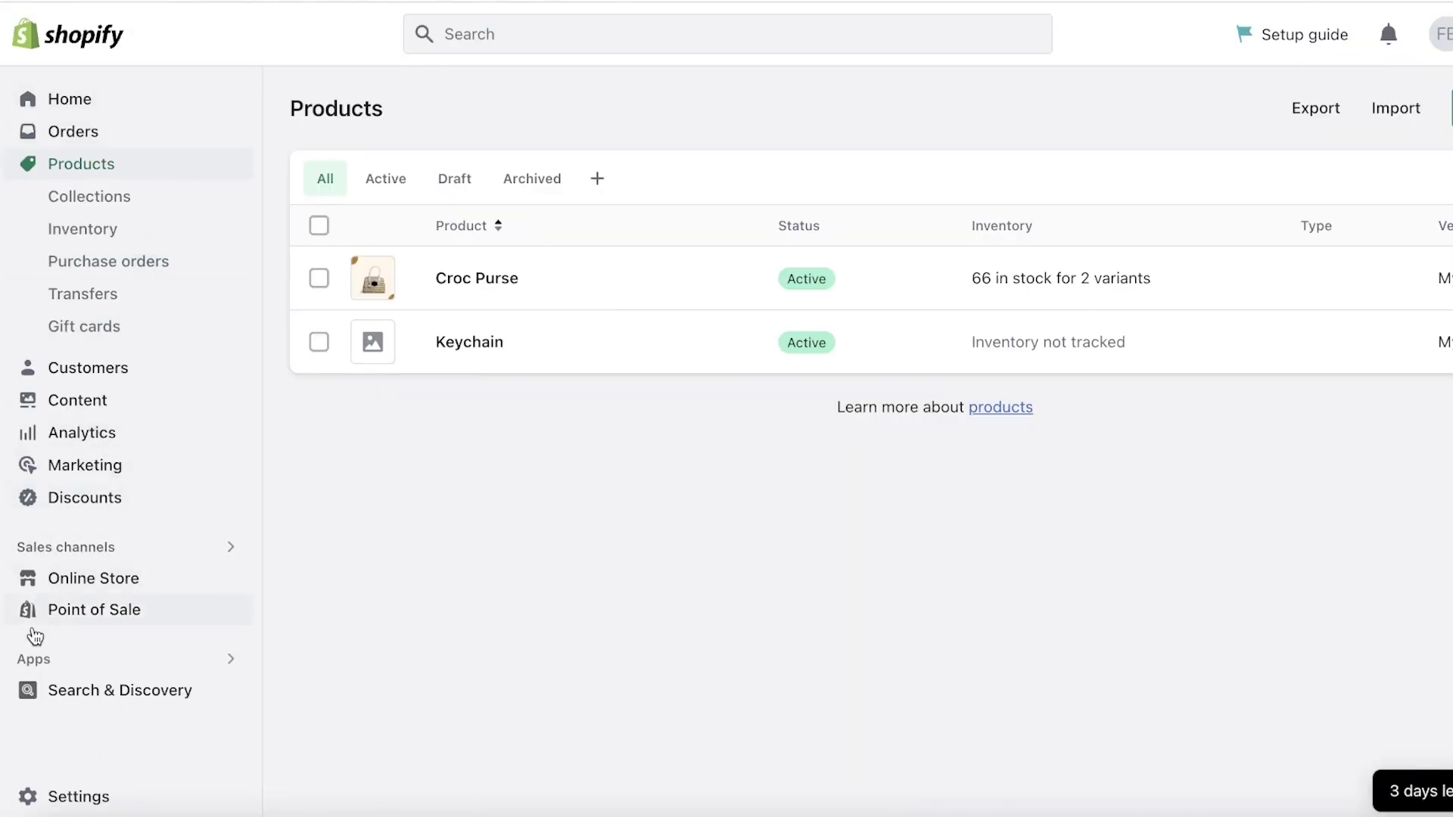
Open Croc Purse in the Search & Discovery Recommendations list
click(39, 577)
click(91, 670)
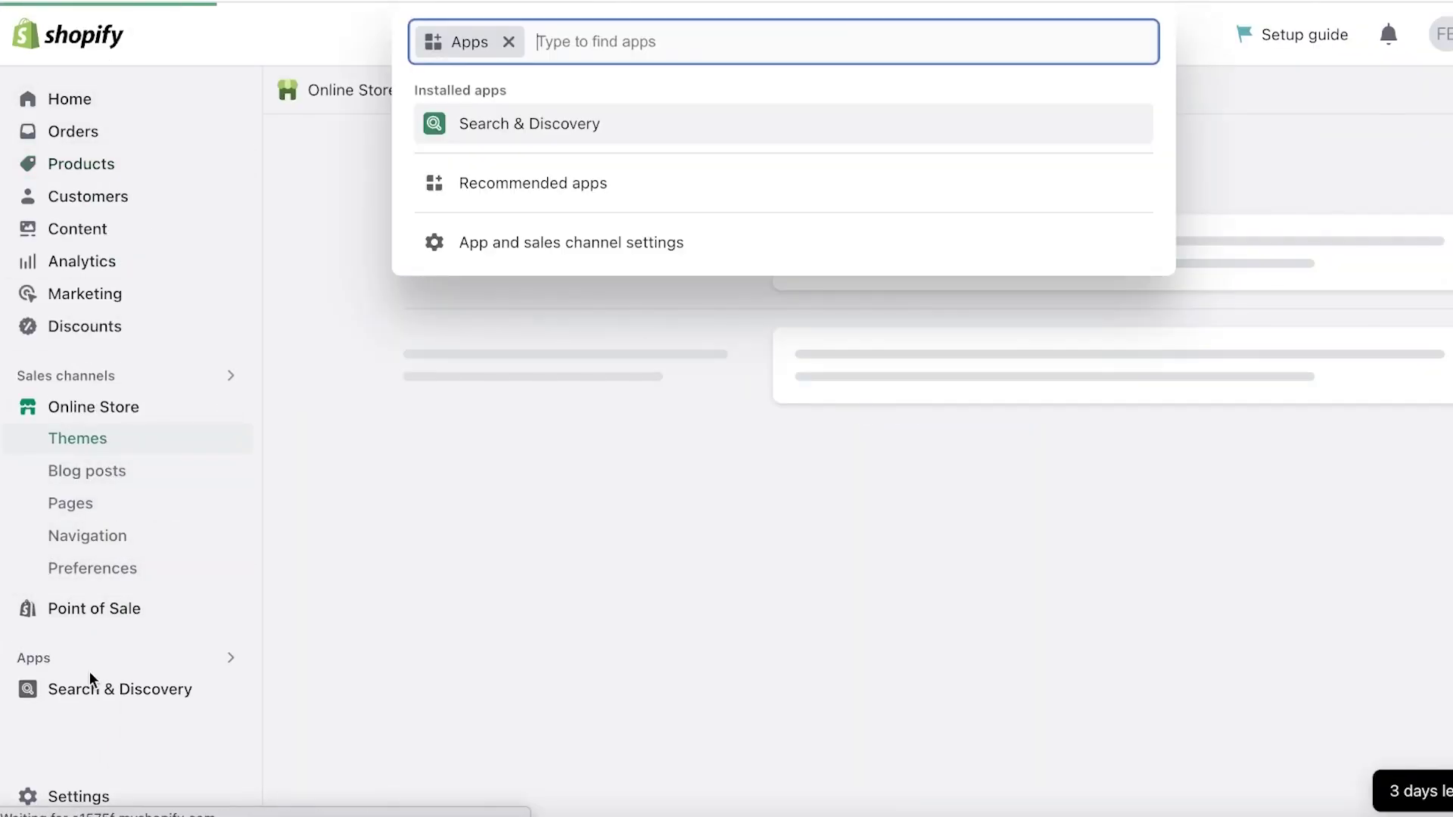
click(76, 690)
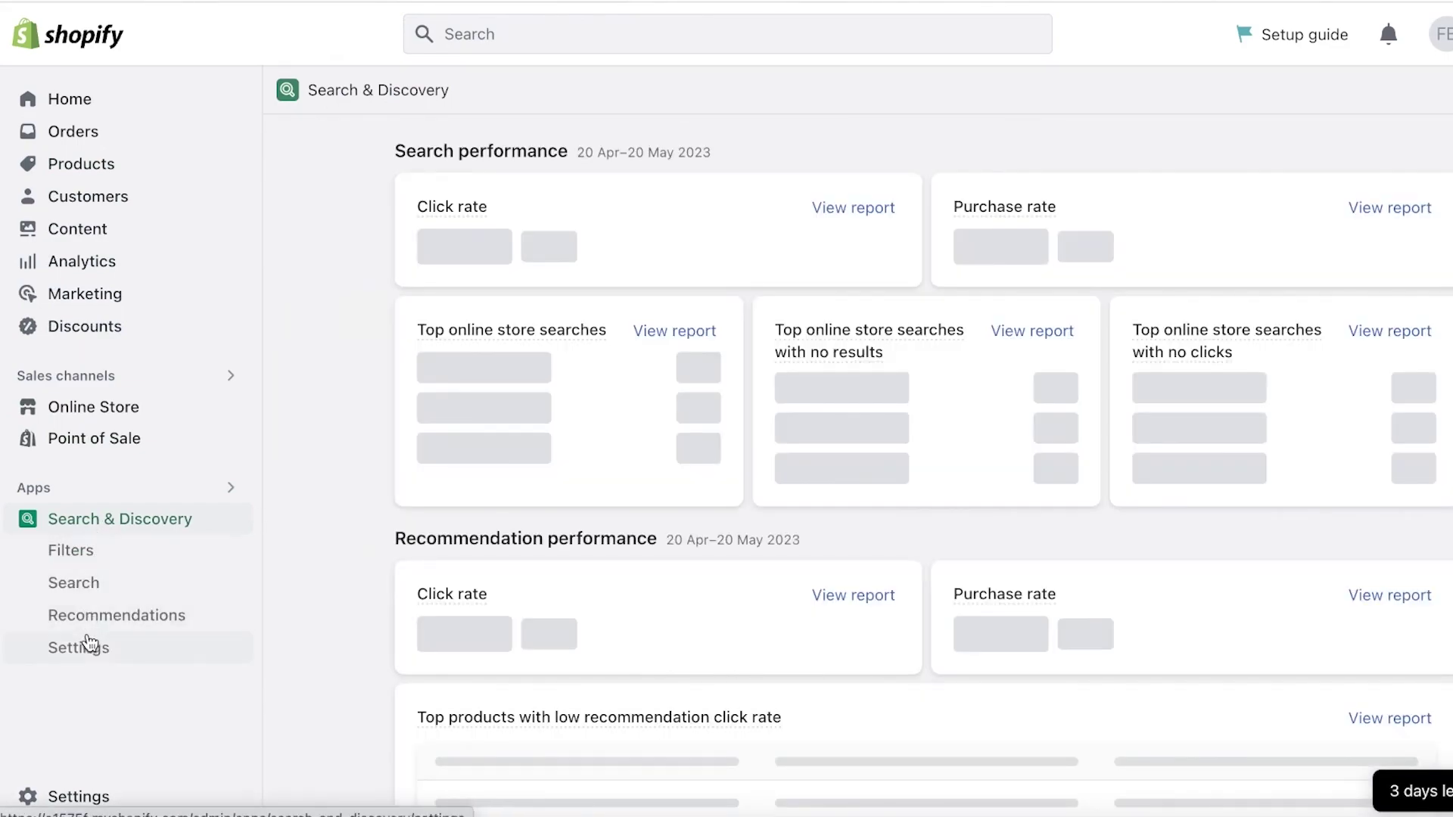
click(95, 617)
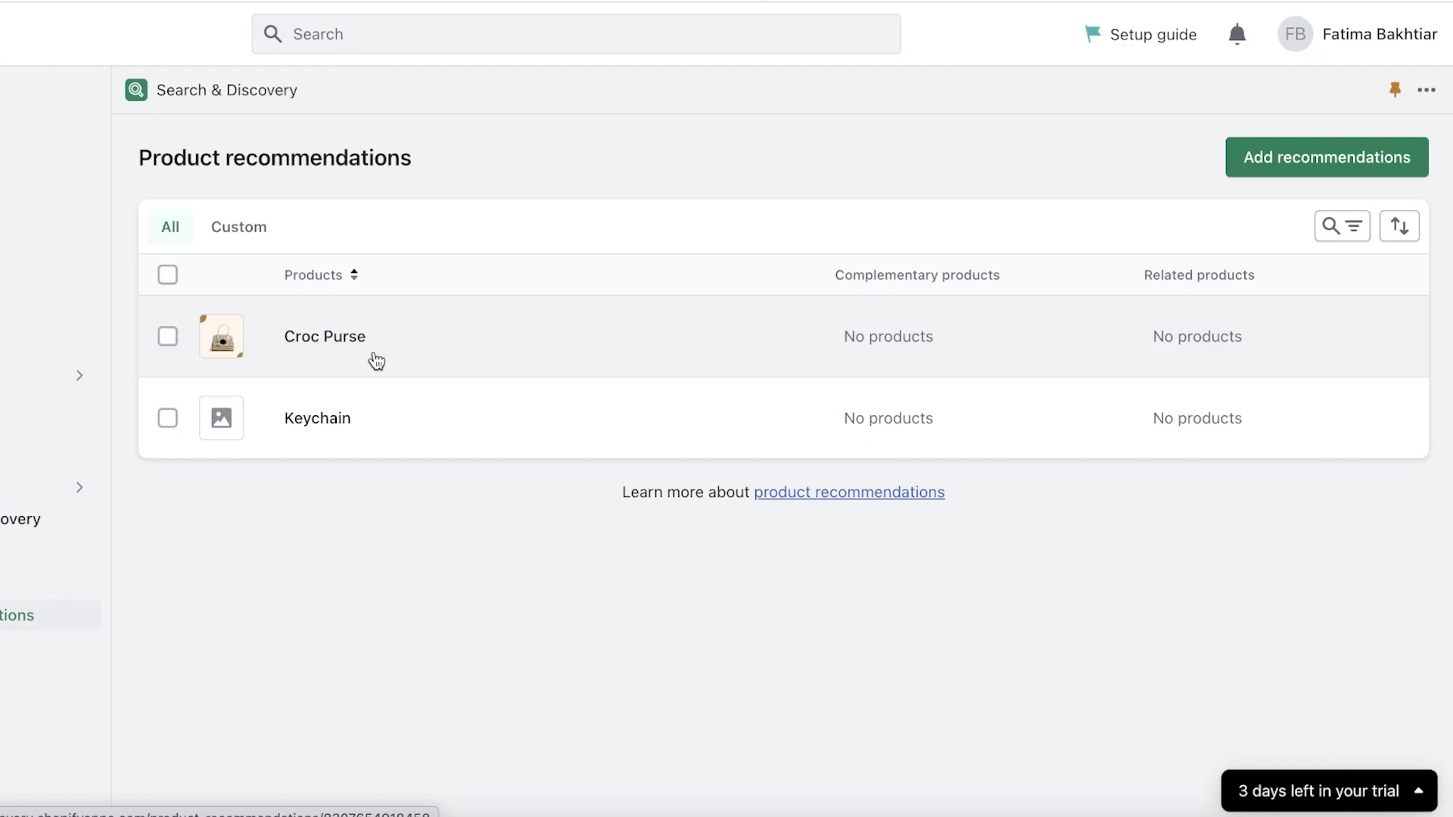
click(307, 354)
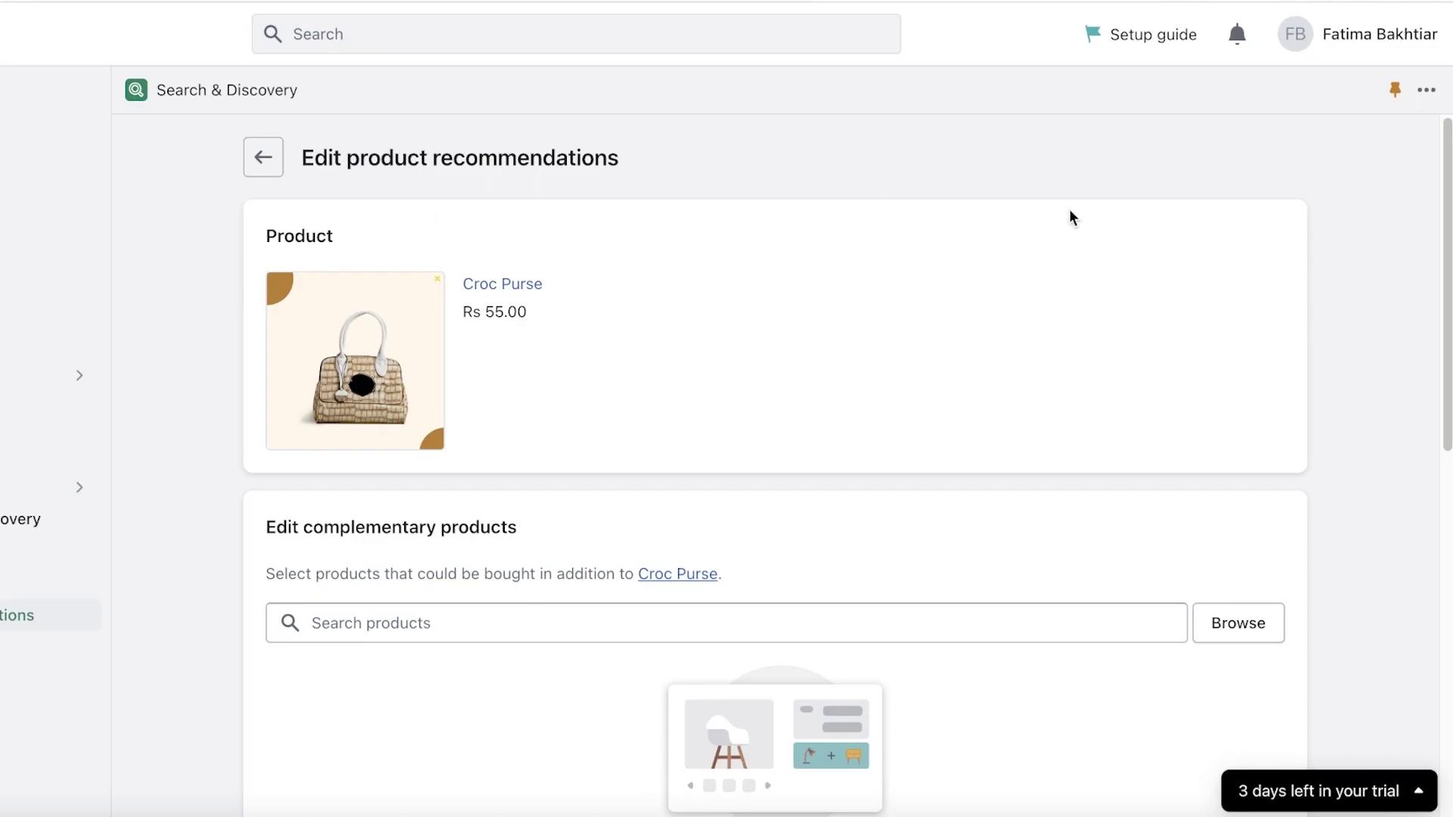
Add Keychain as a complementary product for Croc Purse
scroll(1070, 218, down, 4)
click(663, 315)
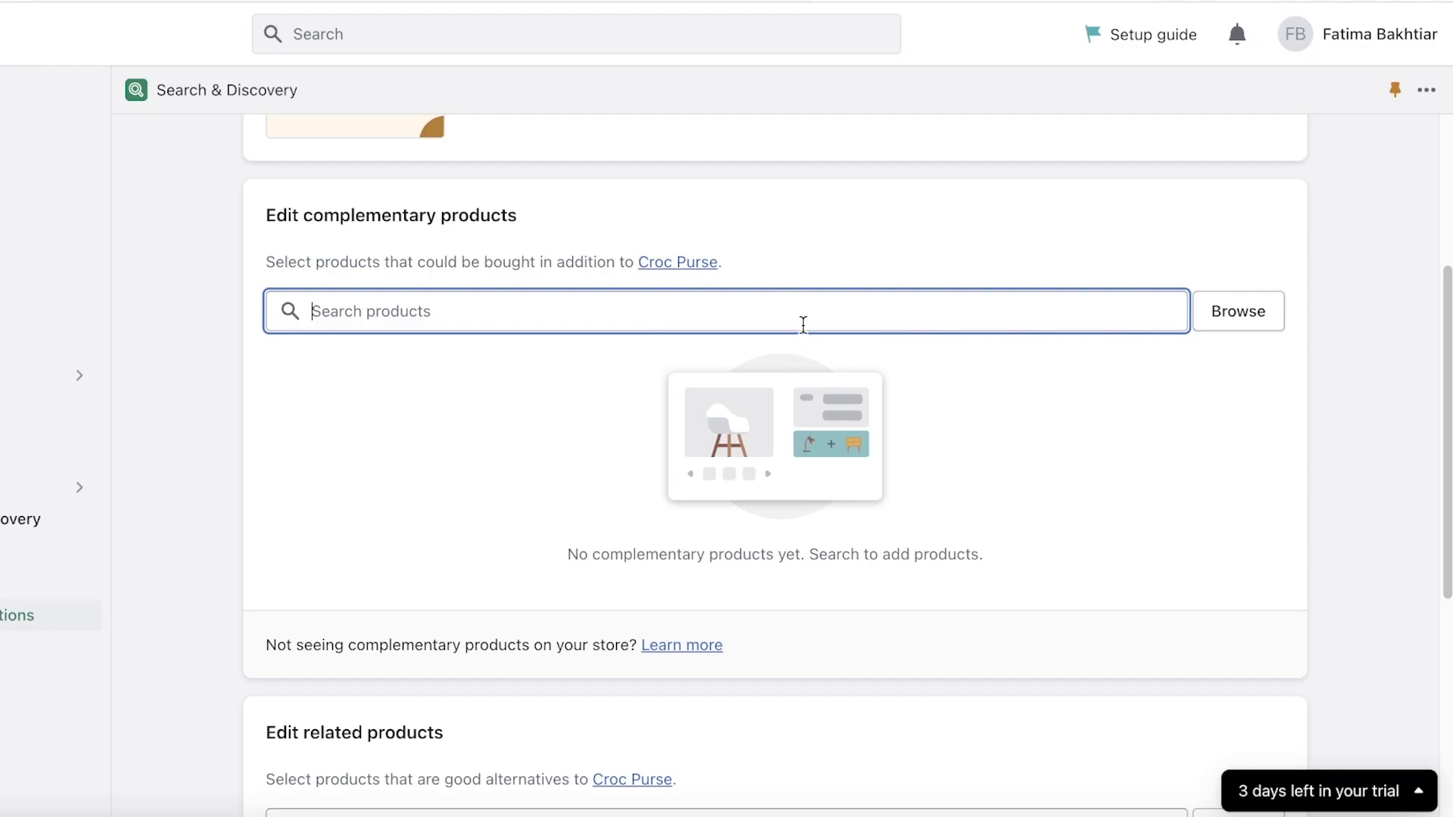
text(key)
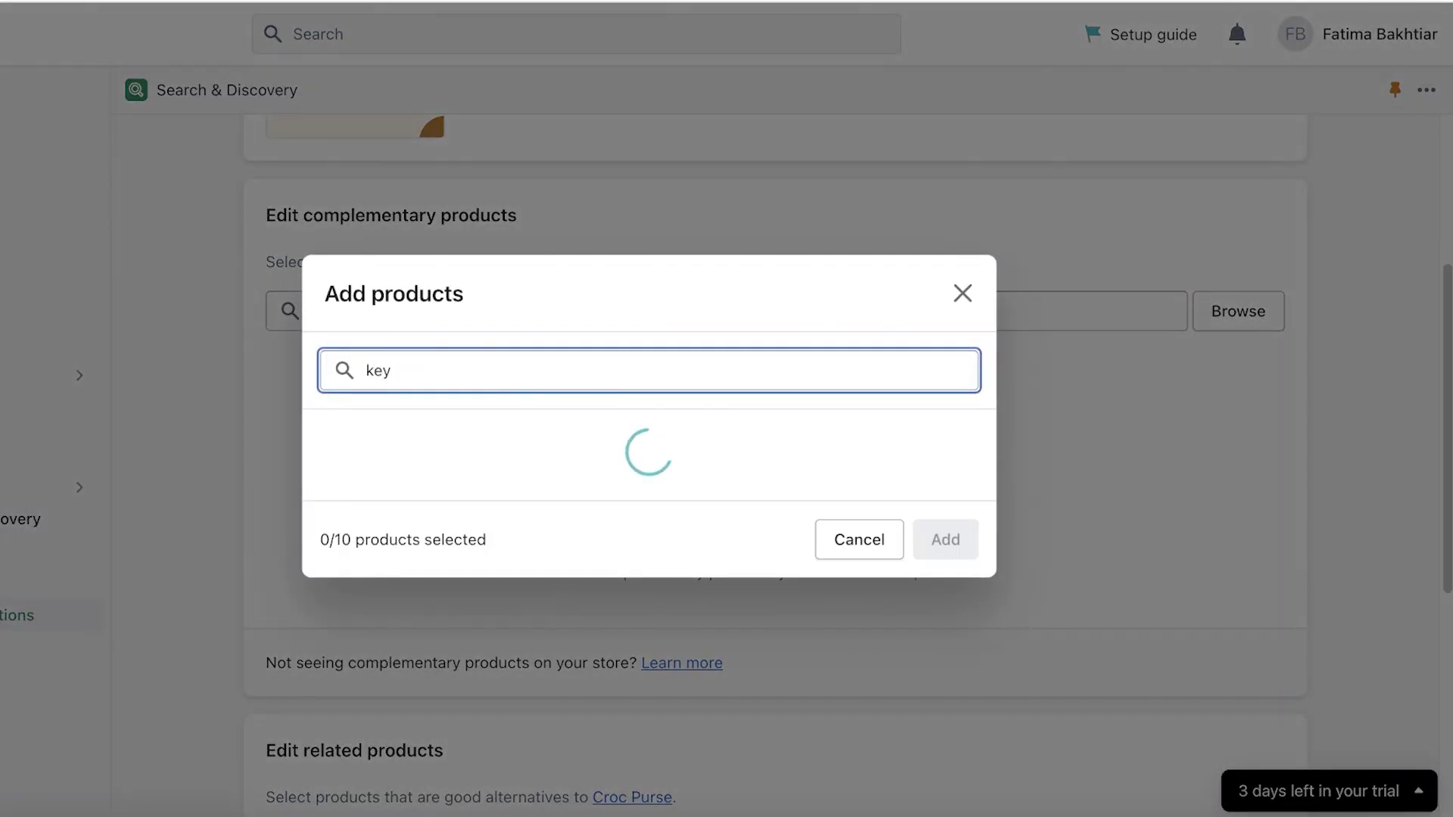
click(532, 223)
click(948, 760)
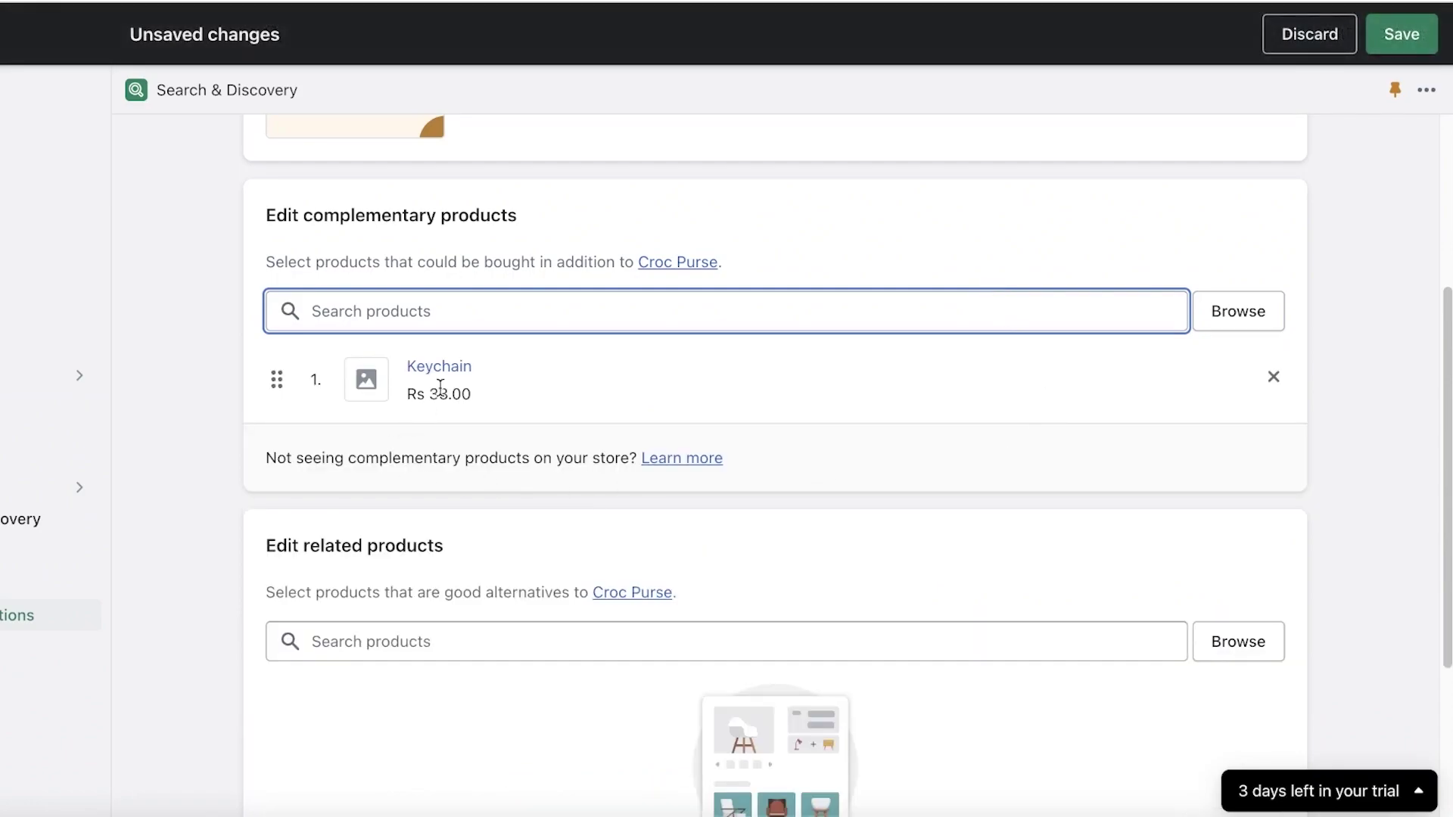
Hide auto-generated recommendations and save Croc Purse's recommendations
click(1036, 399)
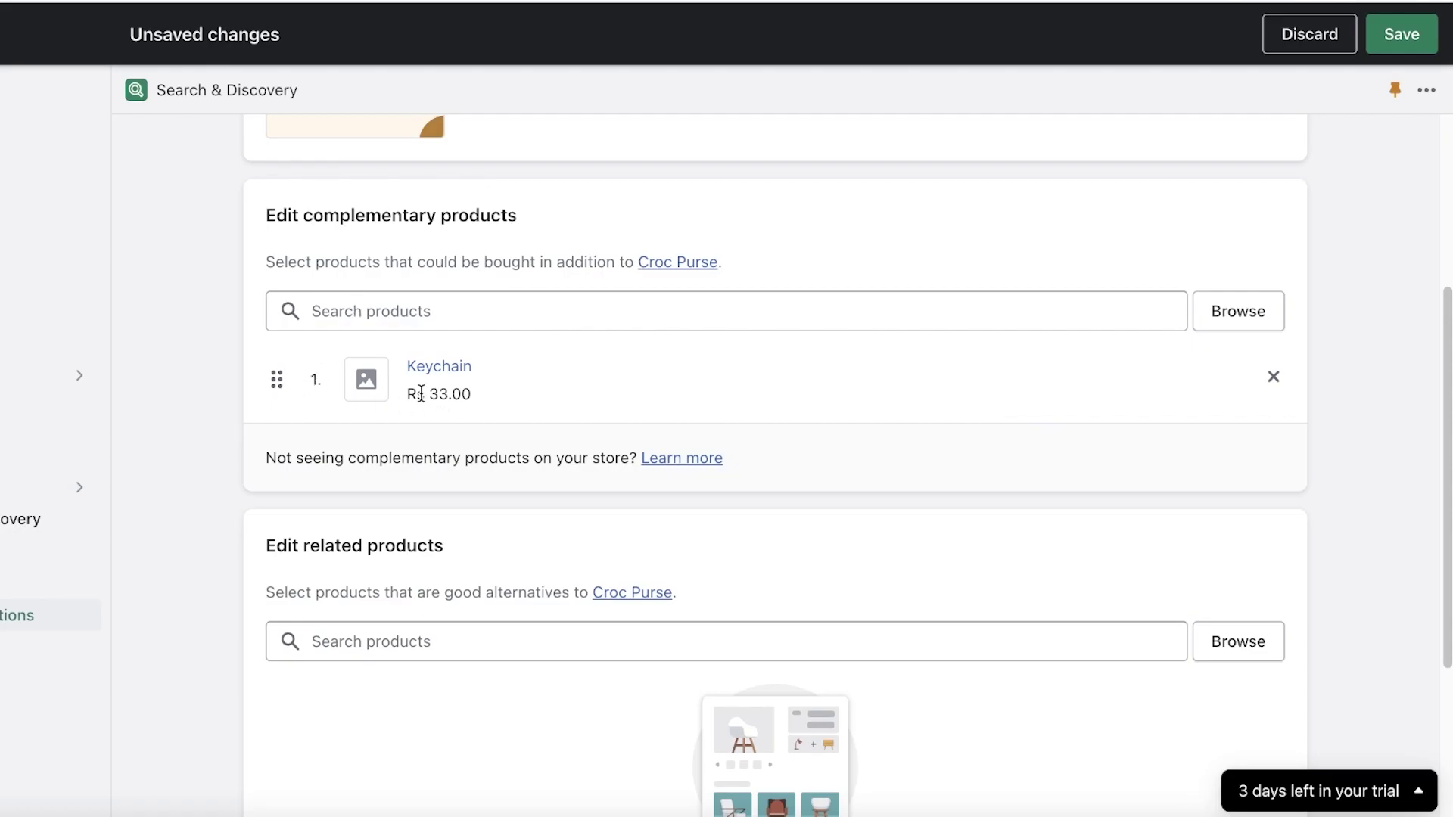
drag(421, 393, 545, 389)
scroll(394, 295, up, 4)
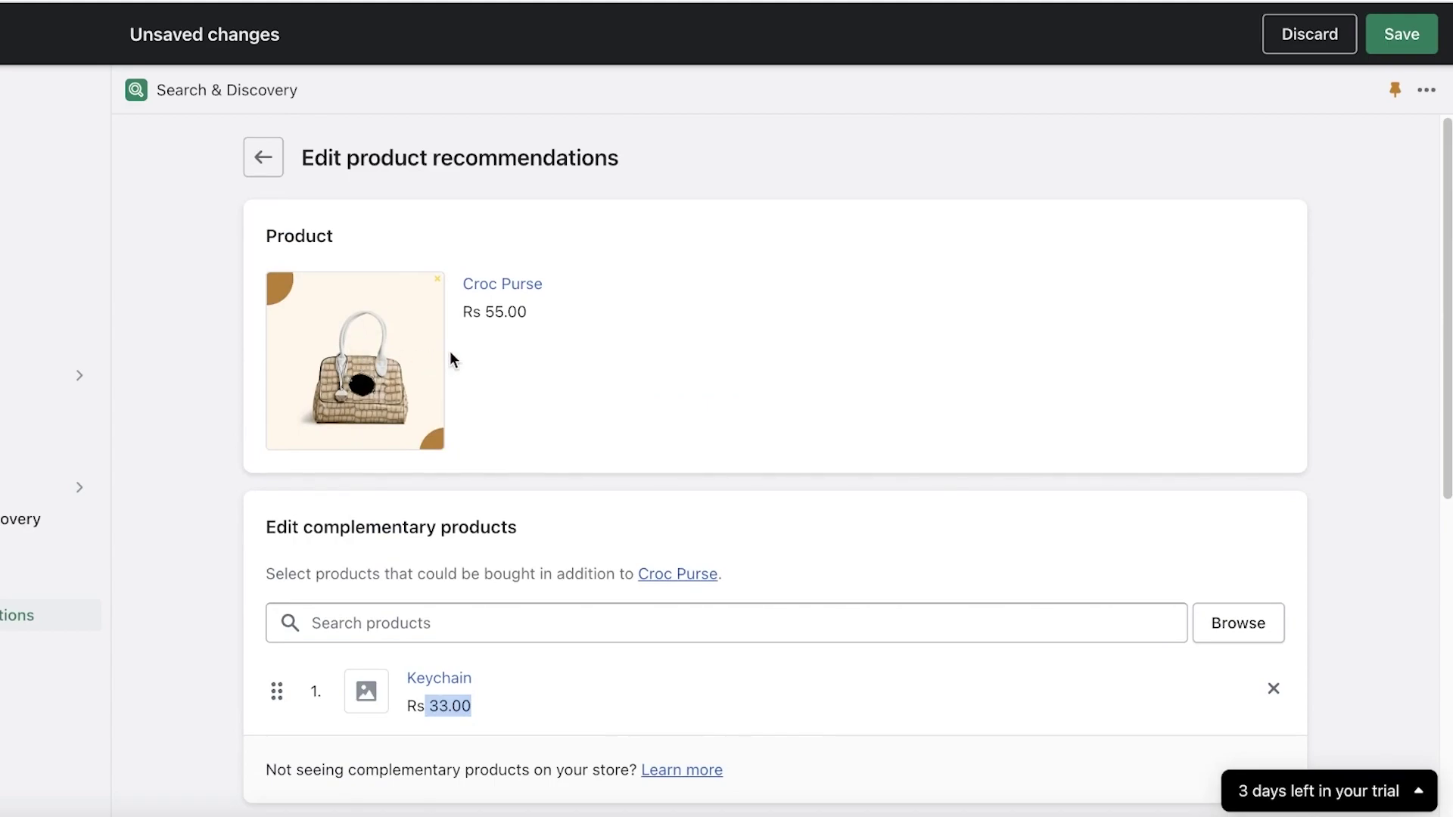
scroll(484, 354, down, 8)
click(737, 290)
scroll(398, 454, up, 1)
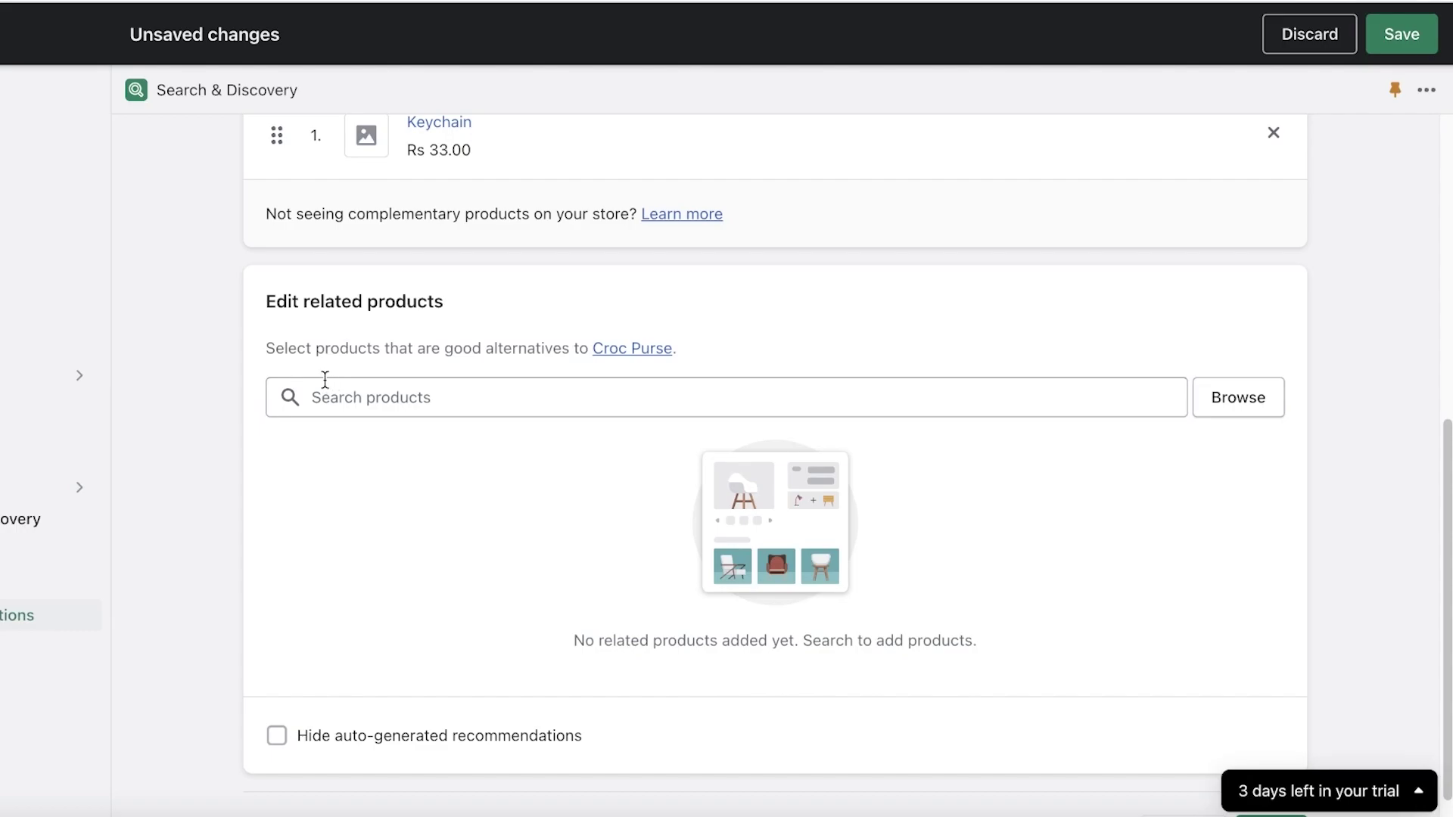
scroll(628, 365, up, 7)
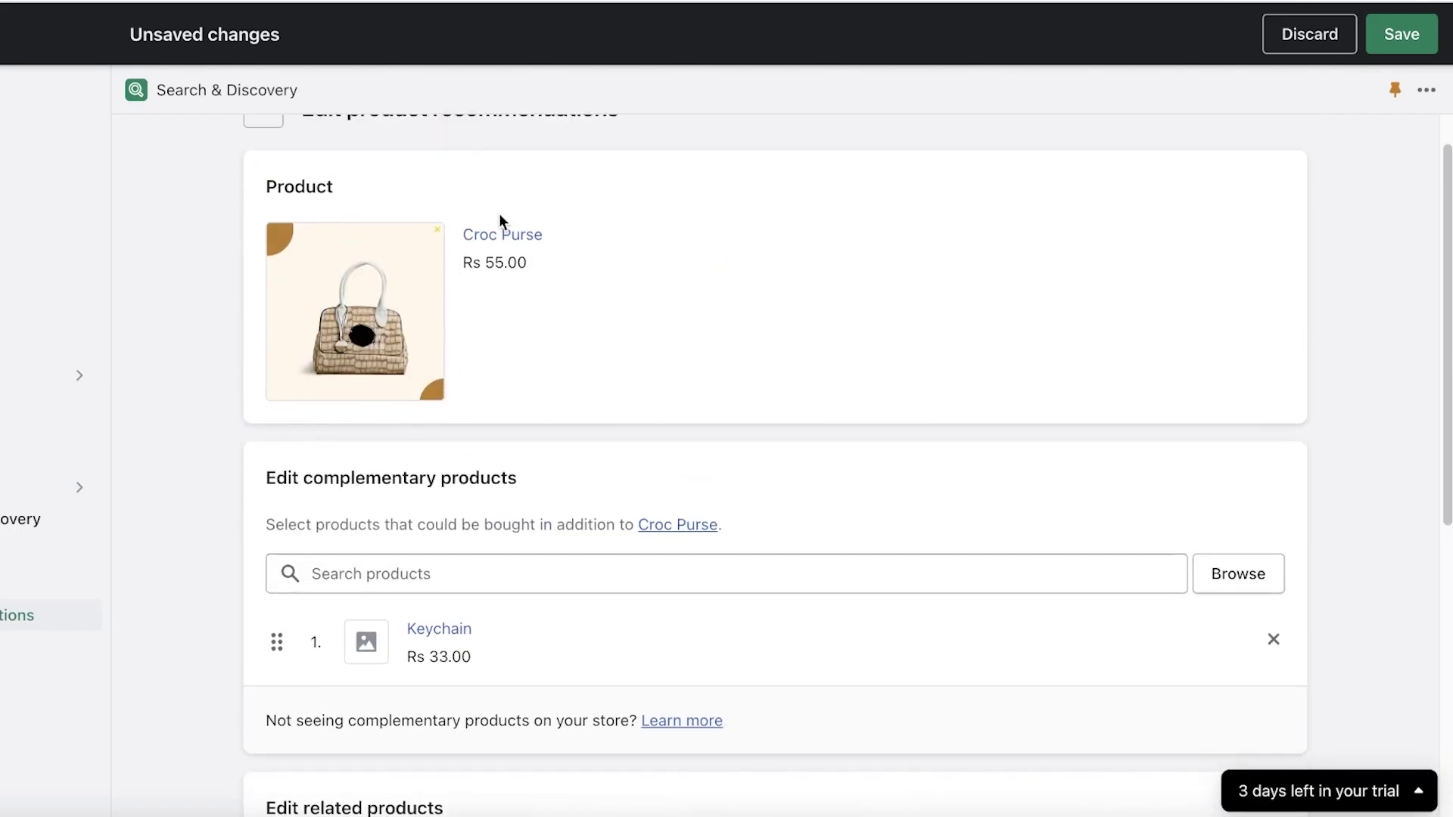
scroll(500, 219, down, 7)
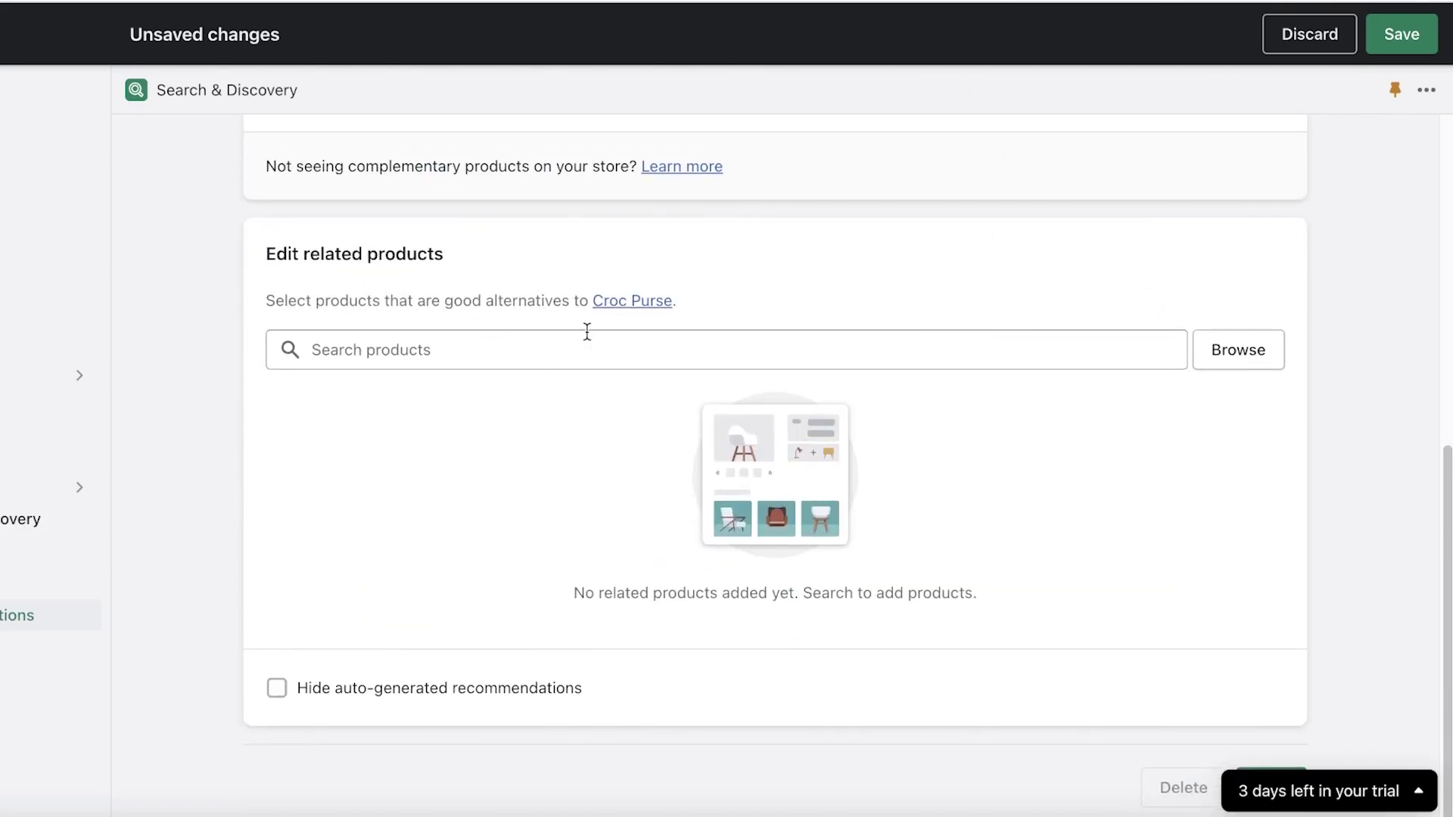
click(278, 689)
click(1401, 34)
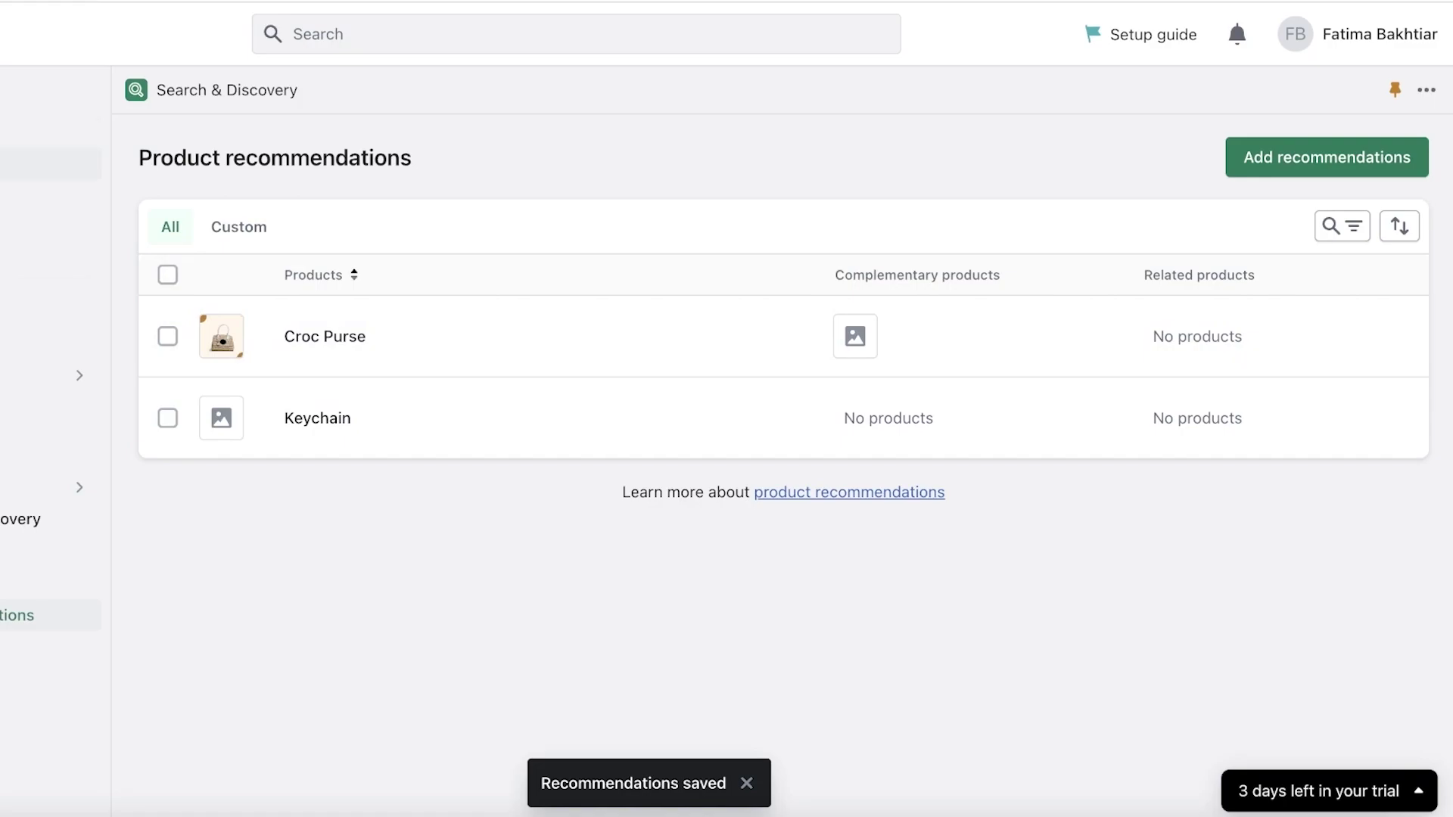
Preview Croc Purse's storefront page, then close it to return to the Products list
click(45, 164)
click(407, 280)
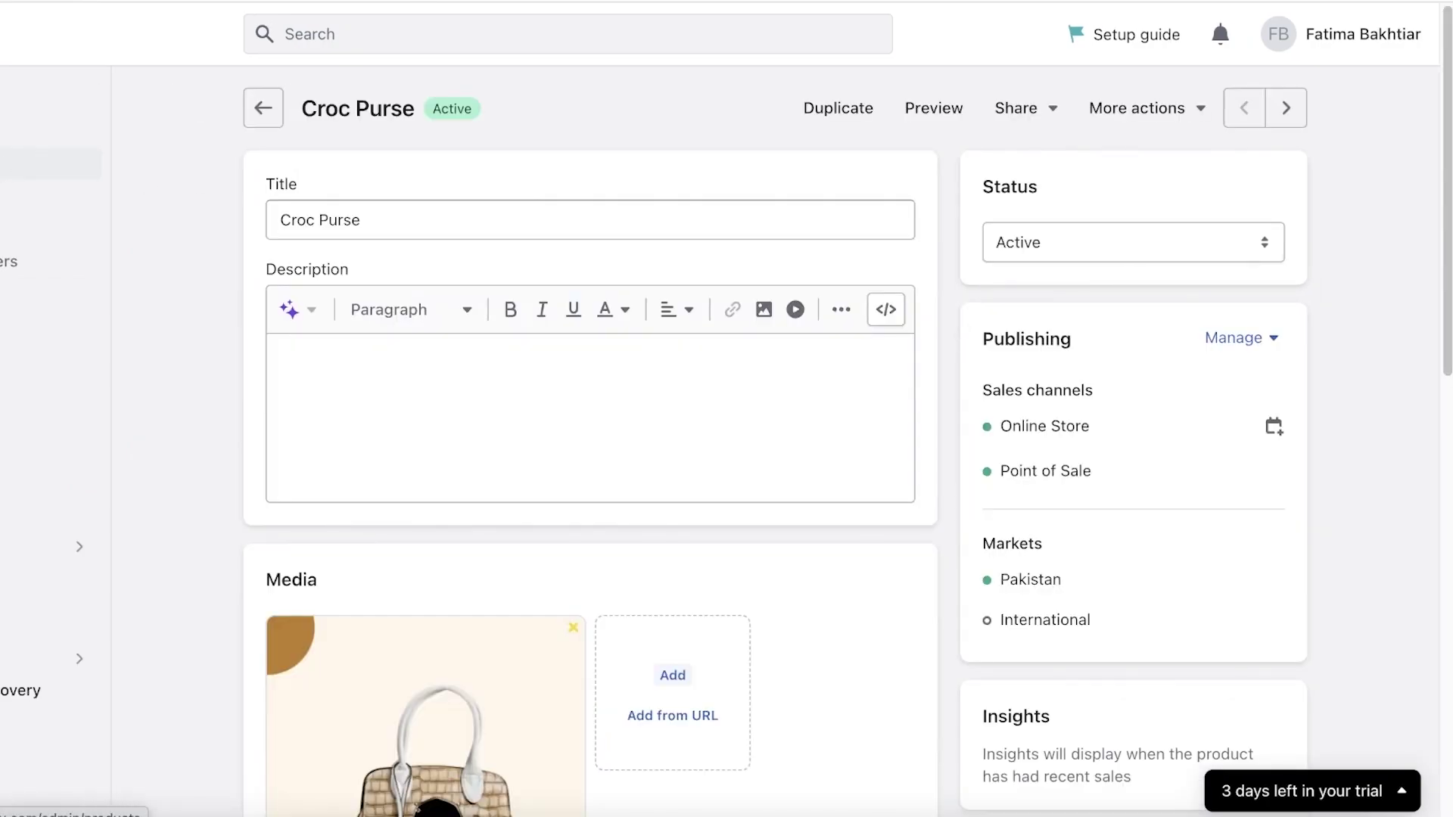
click(53, 163)
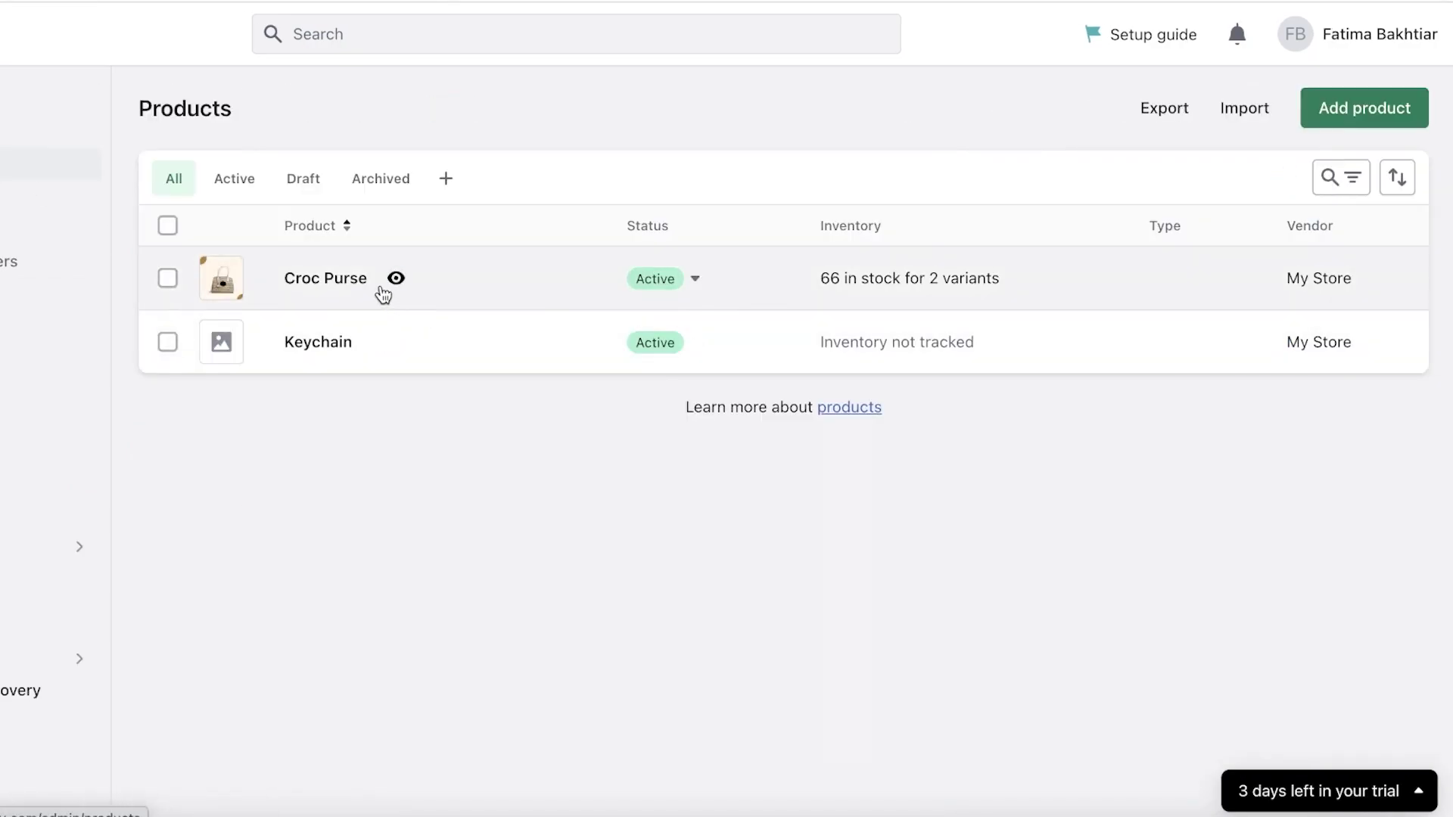
click(396, 278)
scroll(1302, 51, down, 5)
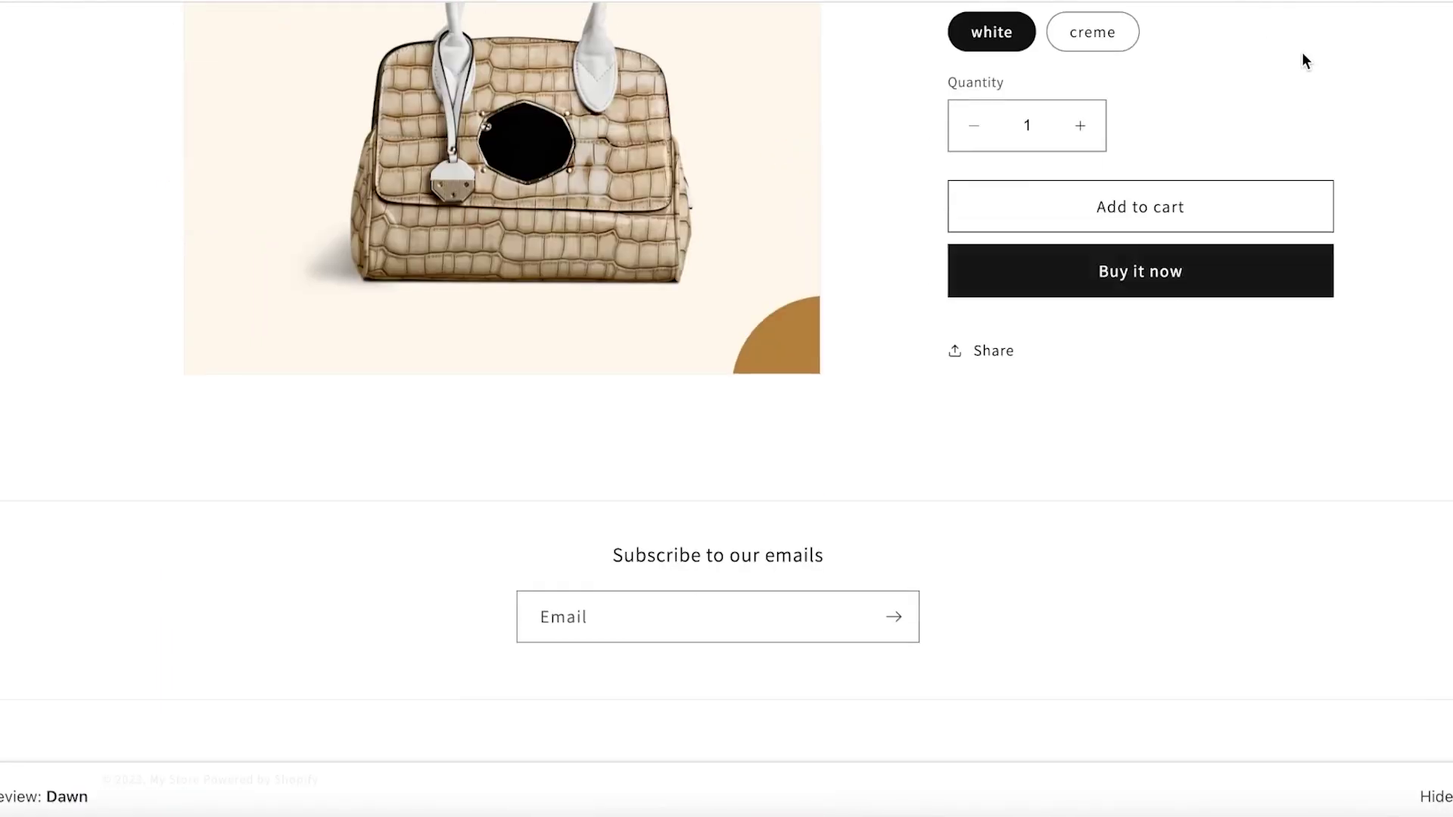
scroll(1301, 51, up, 5)
key(ctrl+w)
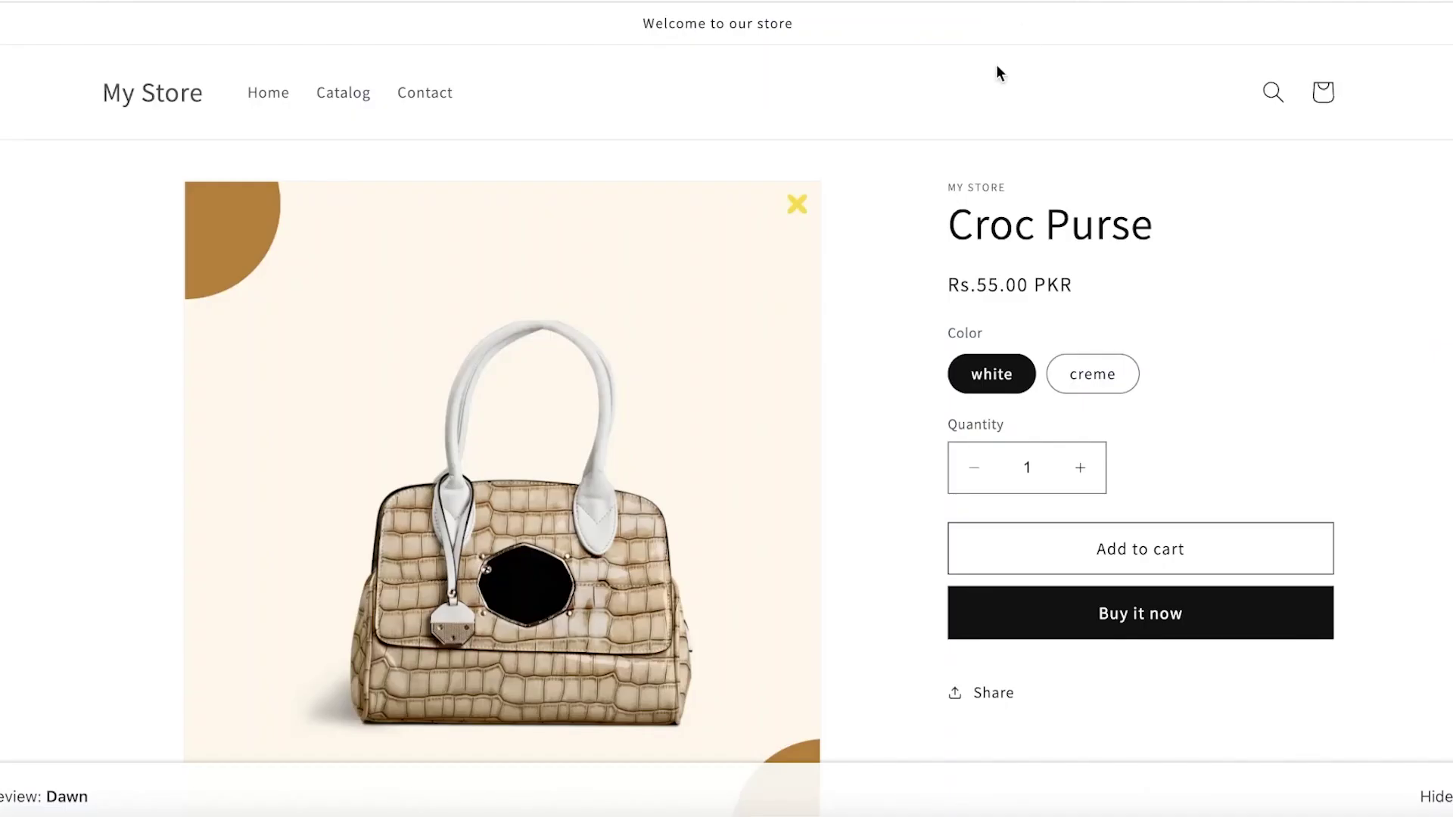
scroll(973, 270, down, 5)
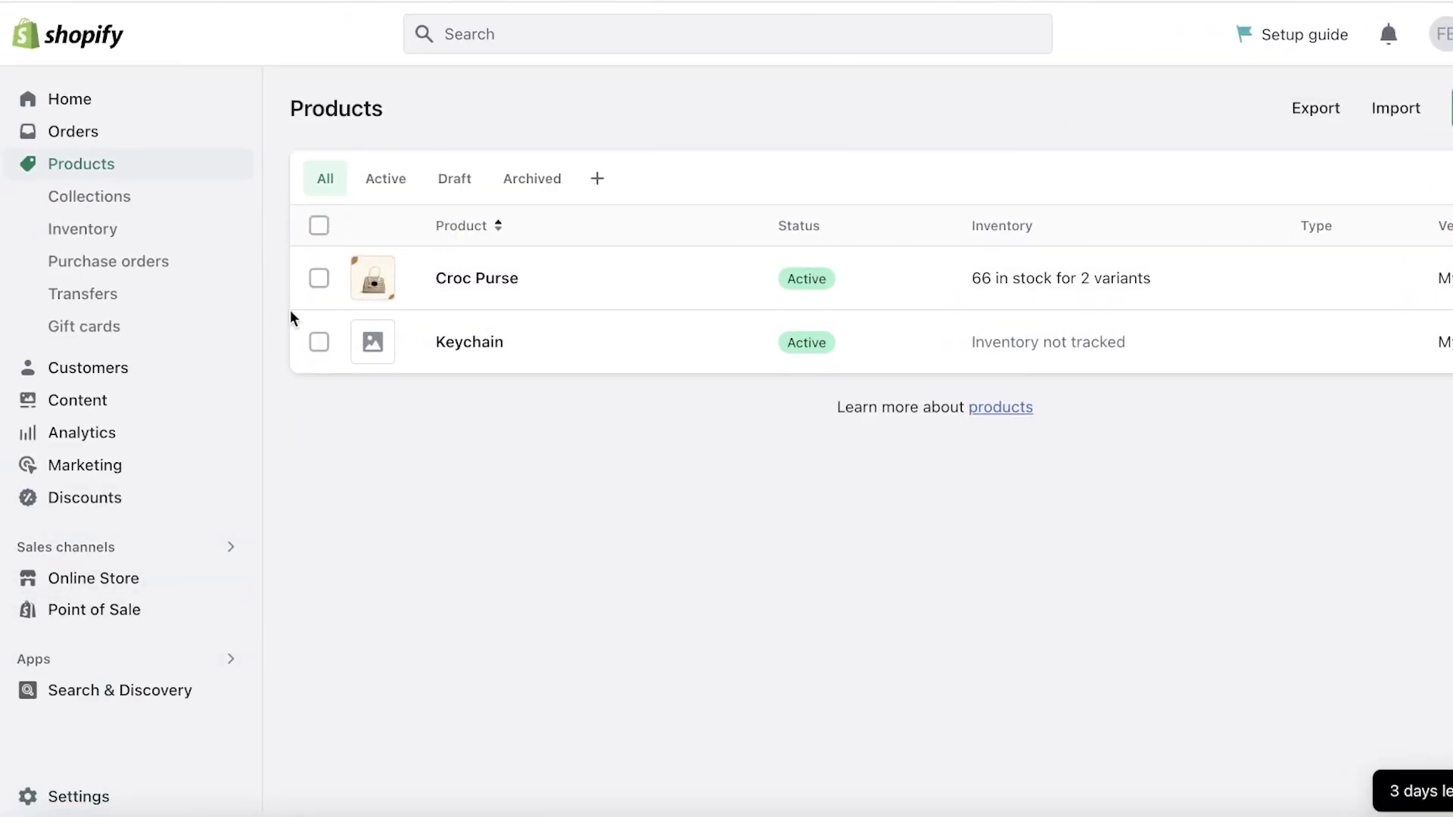
Browse the Search & Discovery Settings, Filters and Recommendations pages, then return to its overview
click(129, 702)
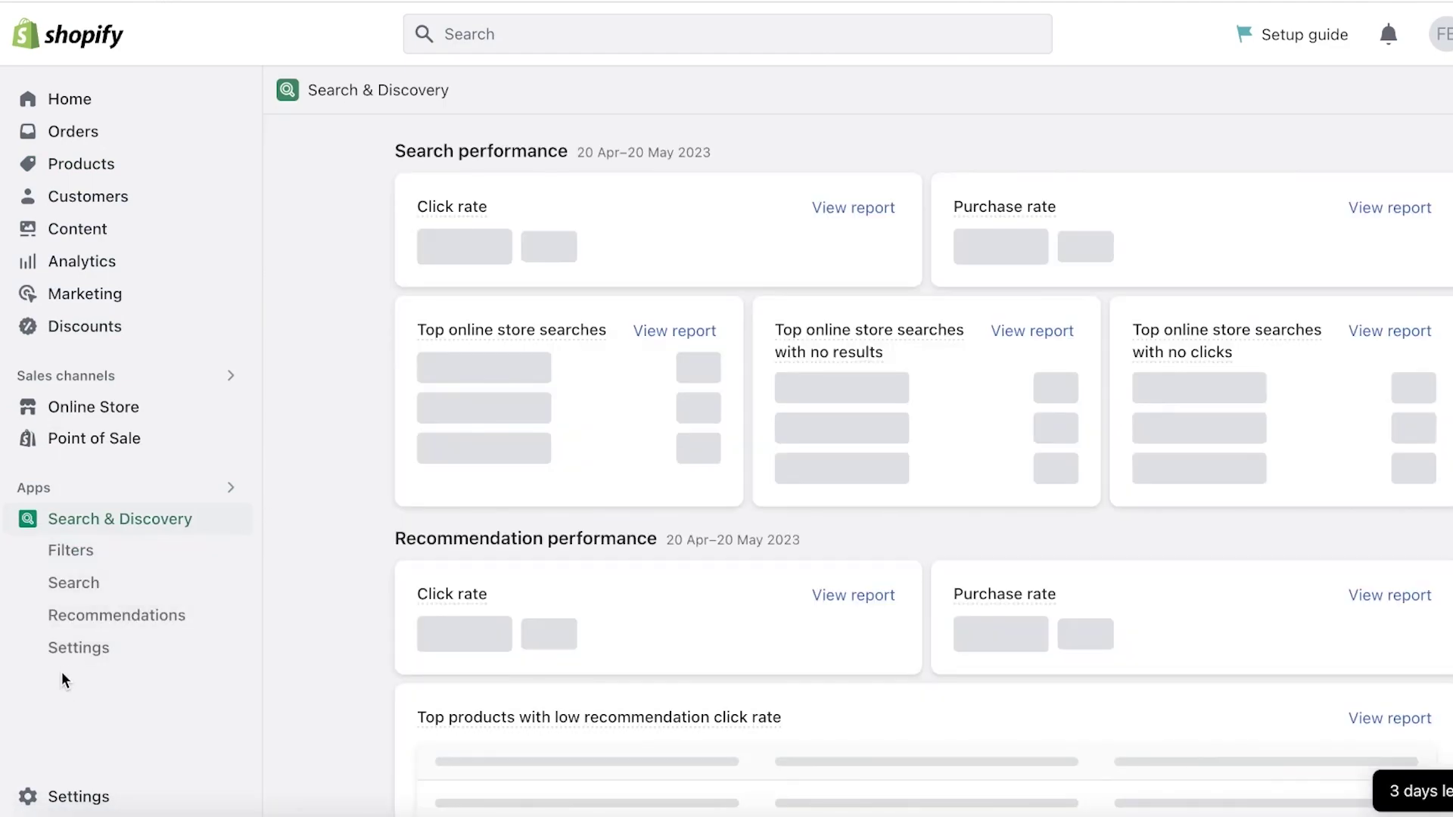
click(76, 647)
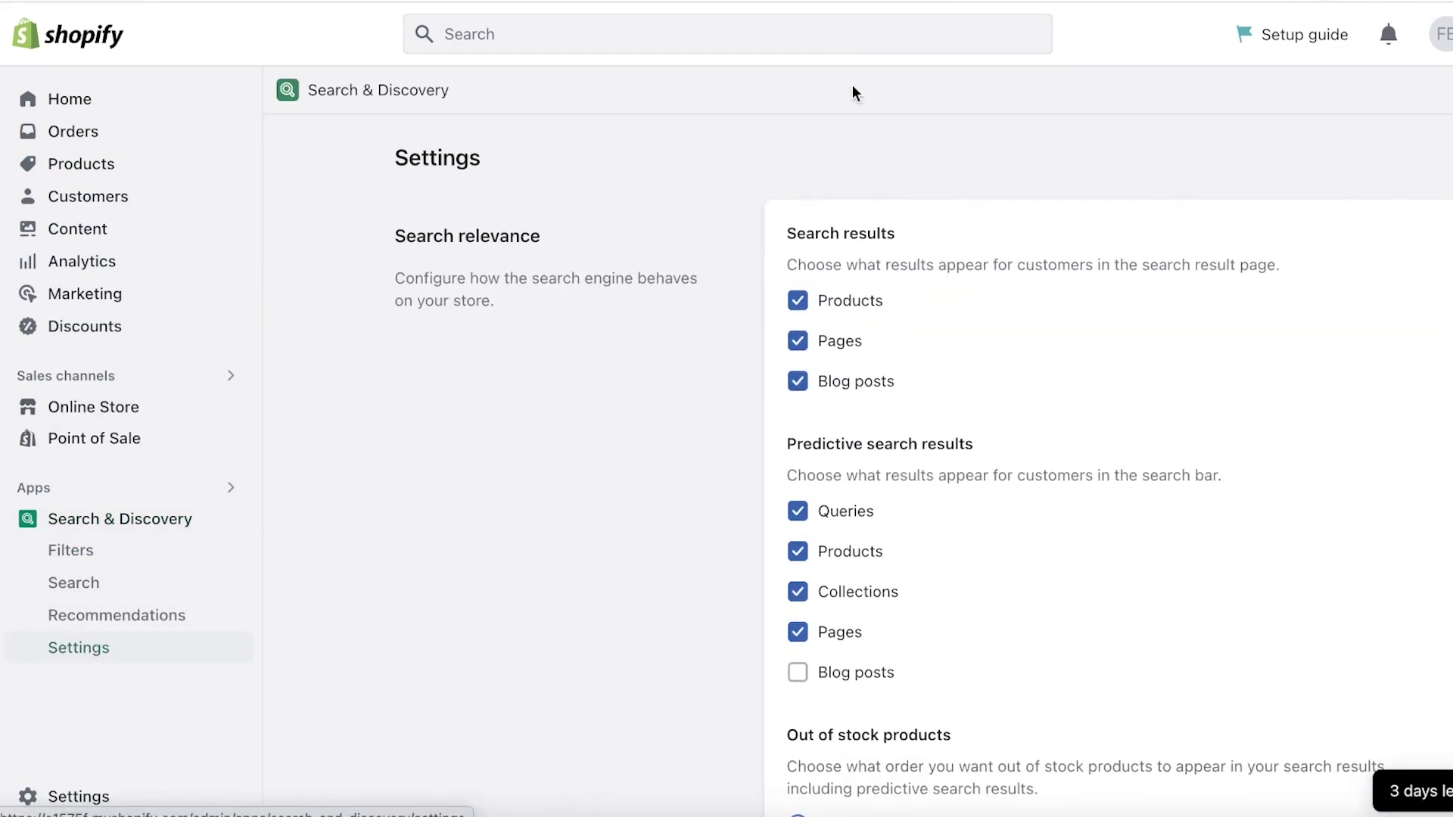
scroll(823, 438, down, 4)
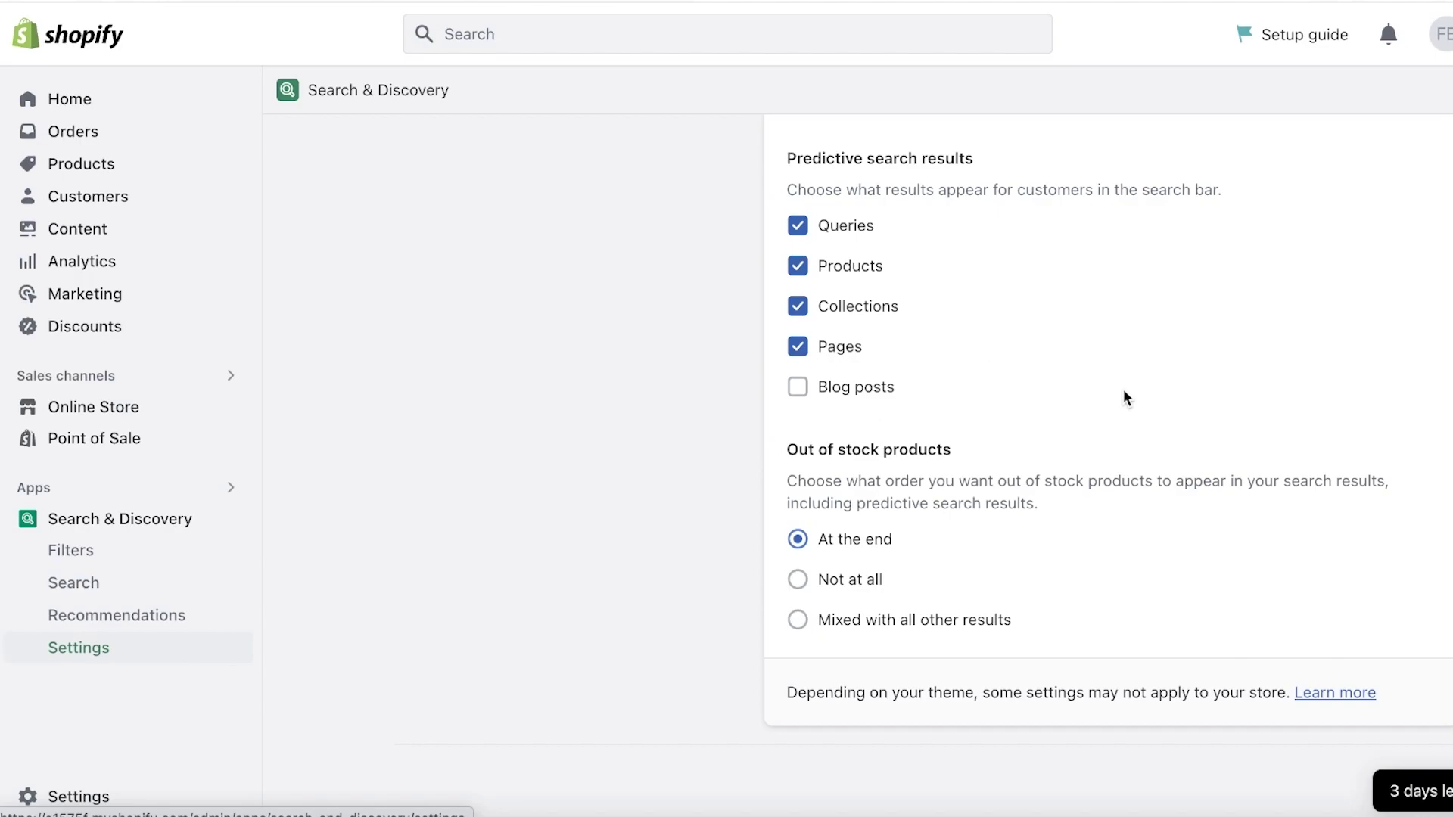
click(126, 549)
click(138, 614)
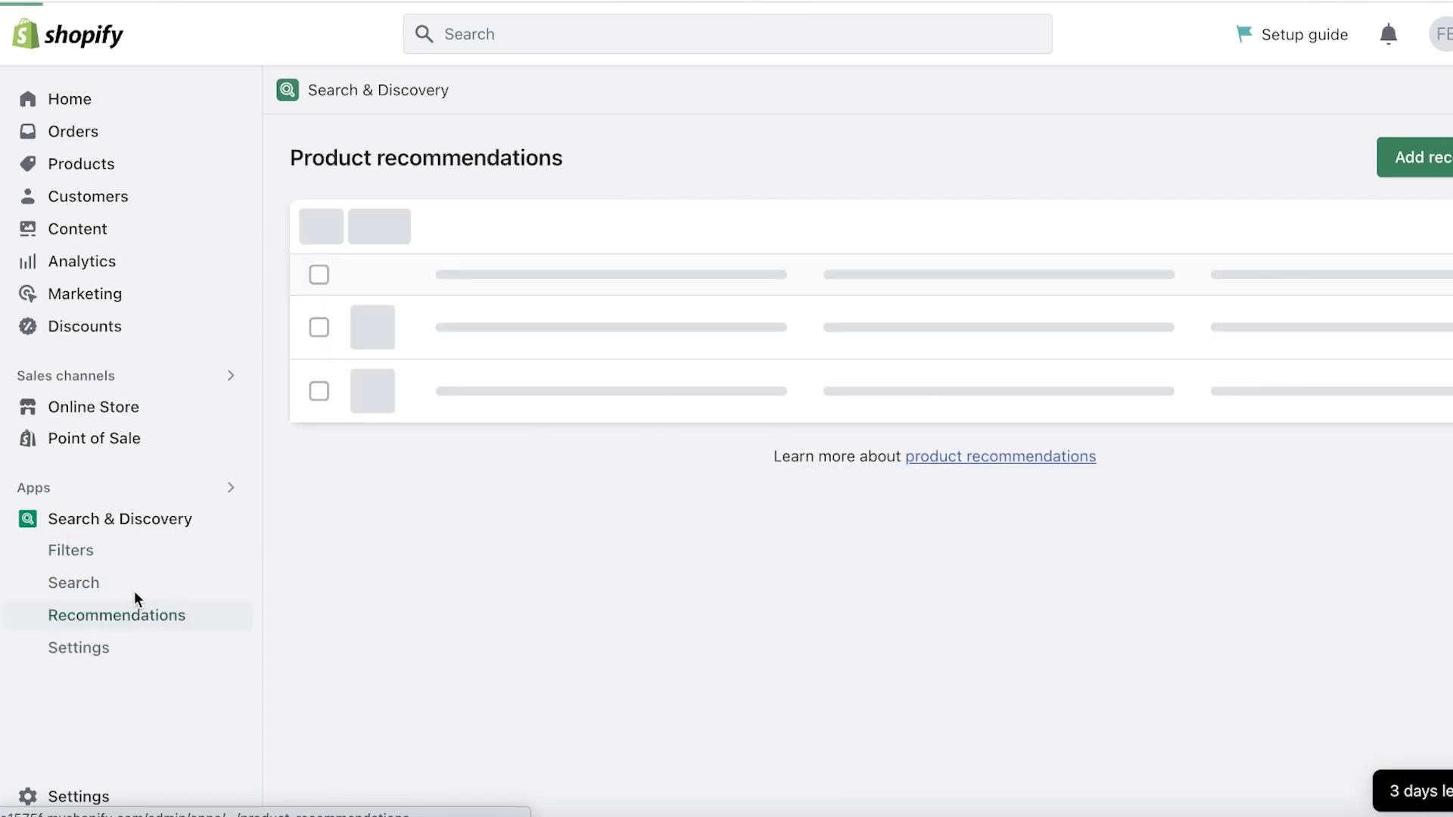
click(124, 515)
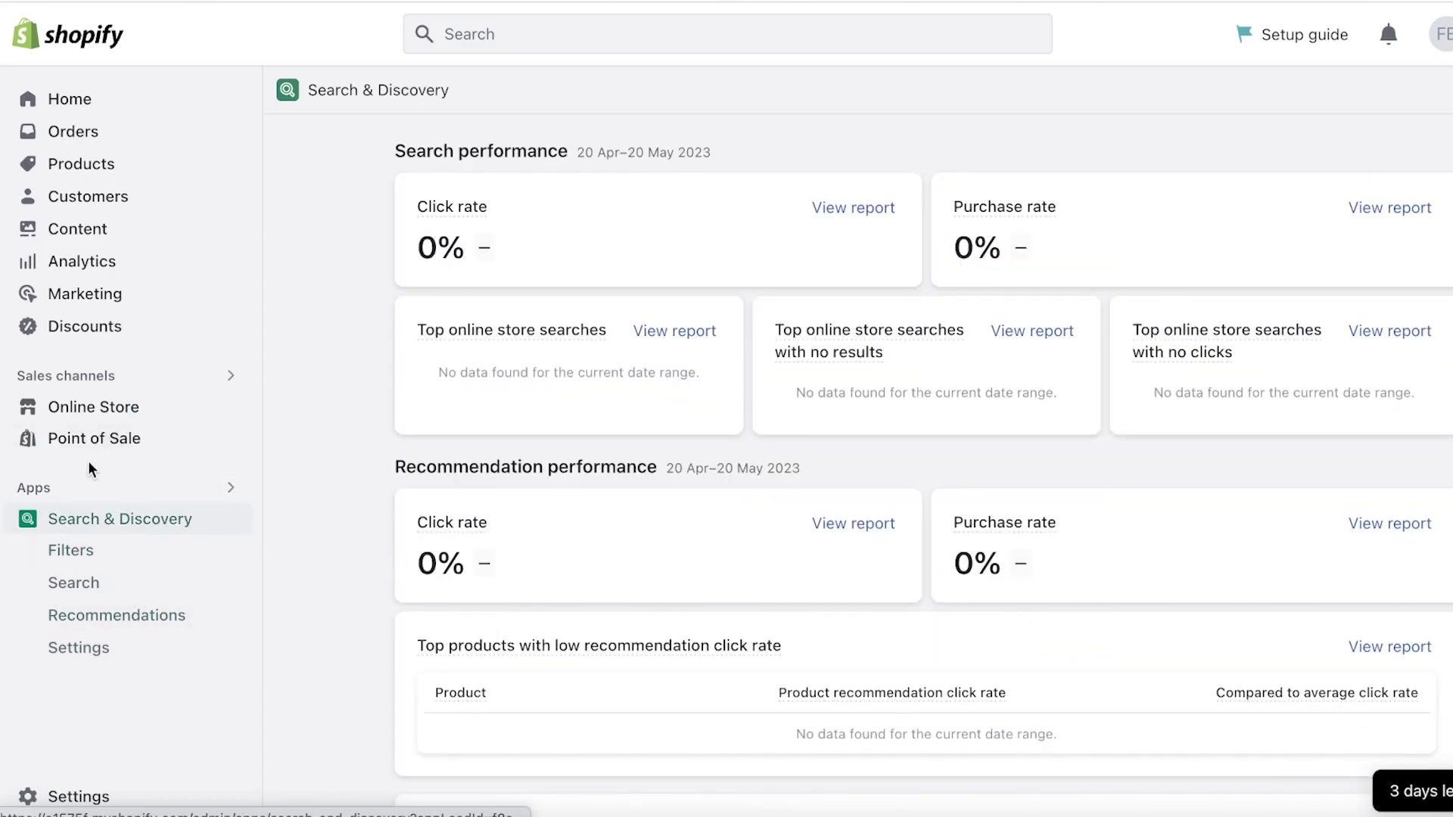
scroll(814, 328, down, 1)
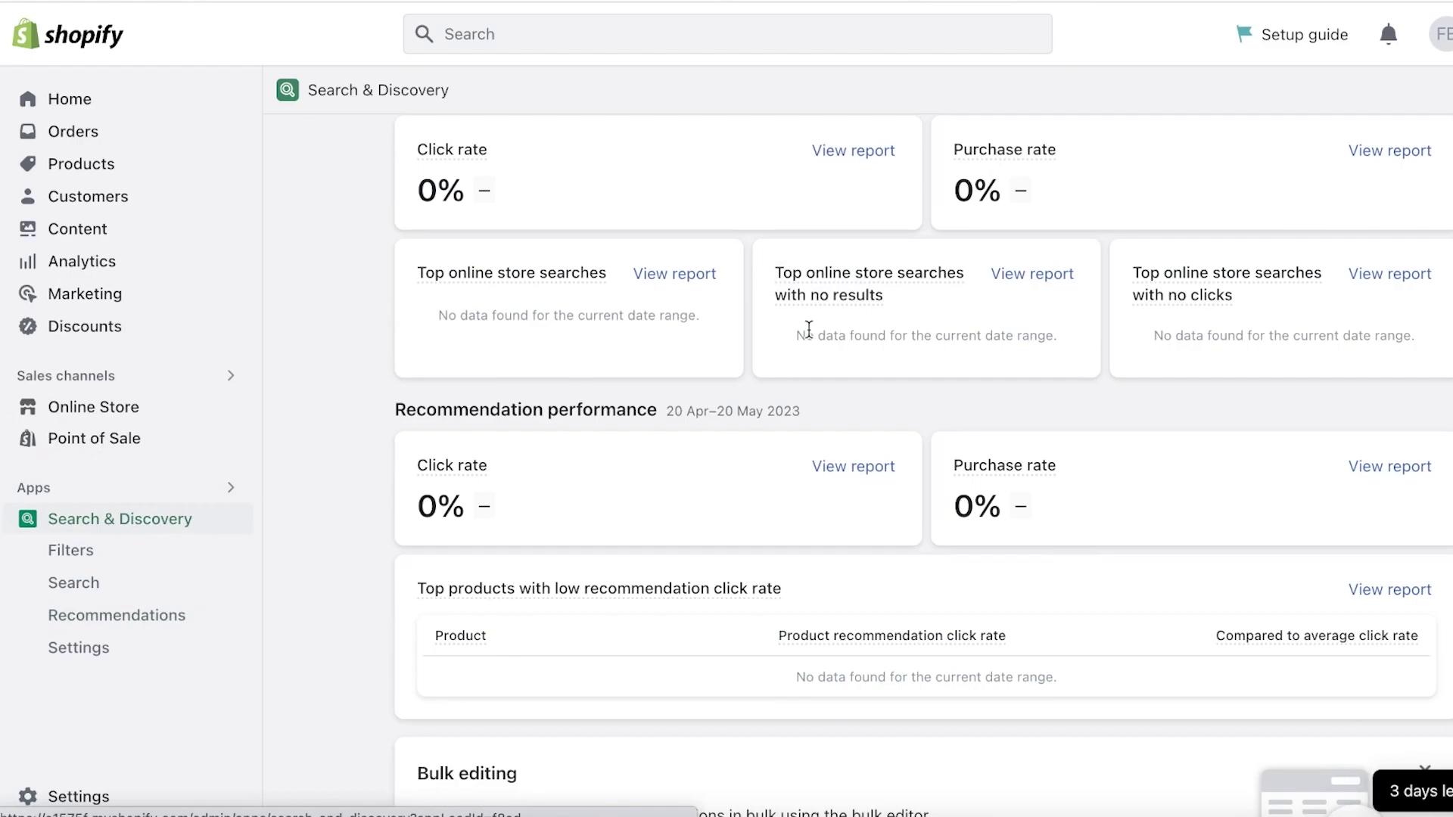
scroll(808, 328, up, 1)
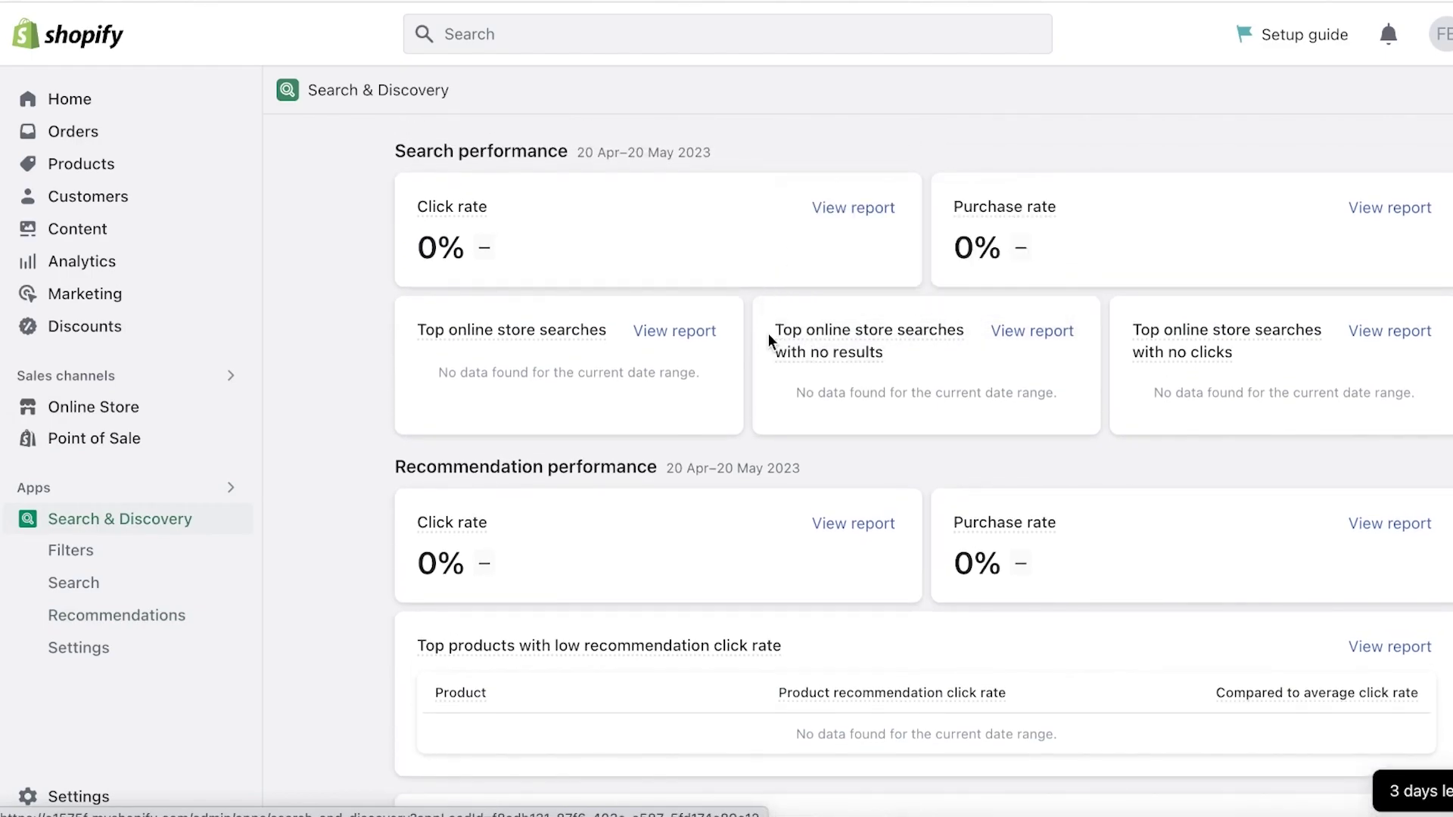